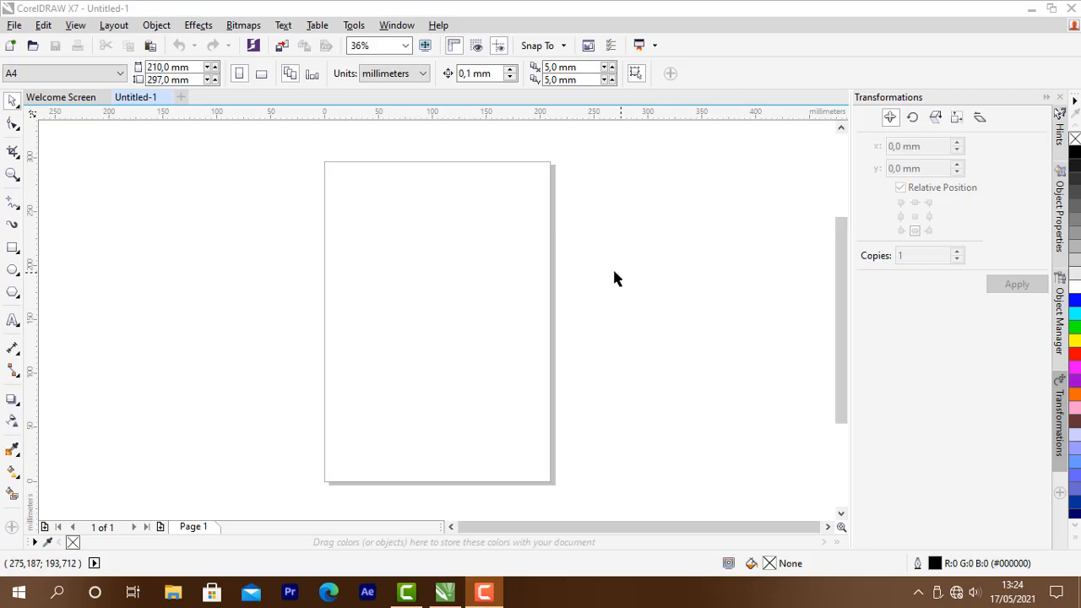
Step: Add the artistic text "SHAPING" on the page
{"action": "left_click", "coordinate": [14, 320]}
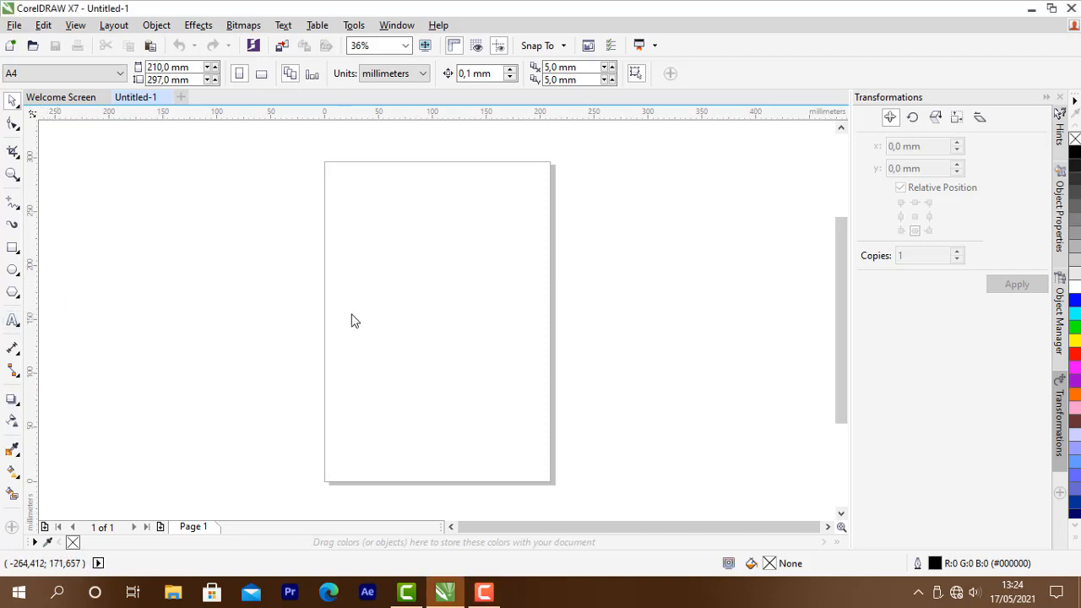
{"action": "left_click", "coordinate": [393, 306]}
{"action": "type", "text": "SHAPI"}
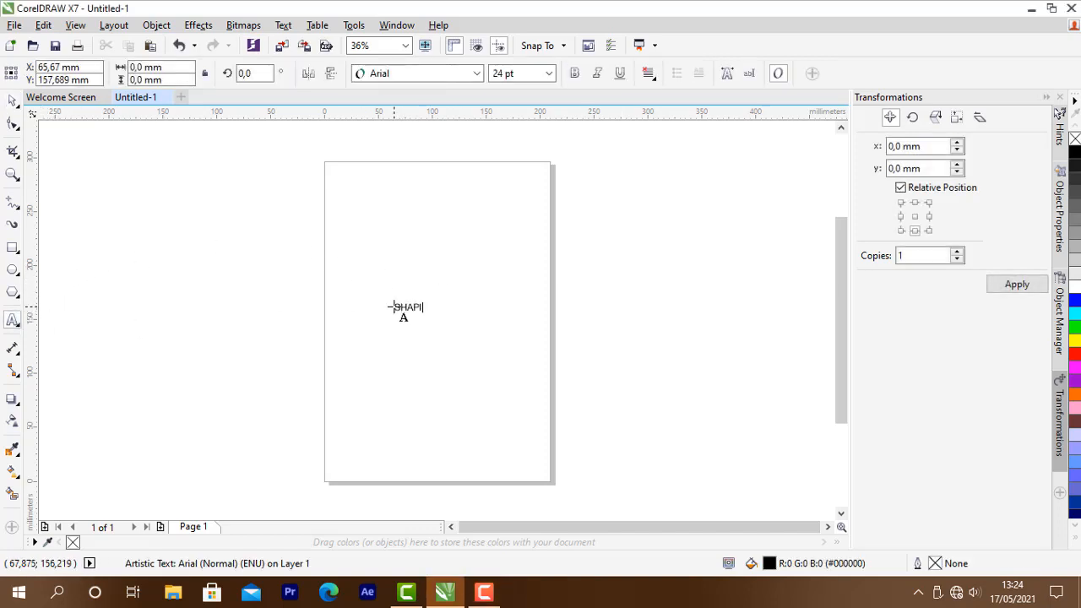
{"action": "type", "text": "NG"}
{"action": "key", "text": "ctrl+space"}
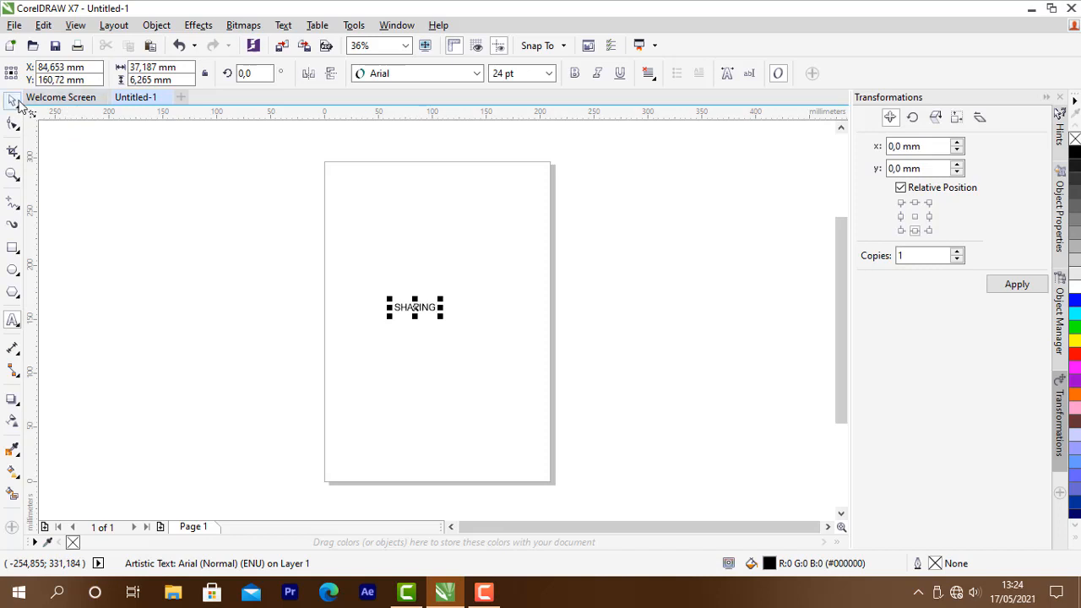
Step: Enlarge the SHAPING text to about 52 pt and move it outside the page, beside its right edge
{"action": "left_click_drag", "start_coordinate": [439, 299], "coordinate": [488, 283]}
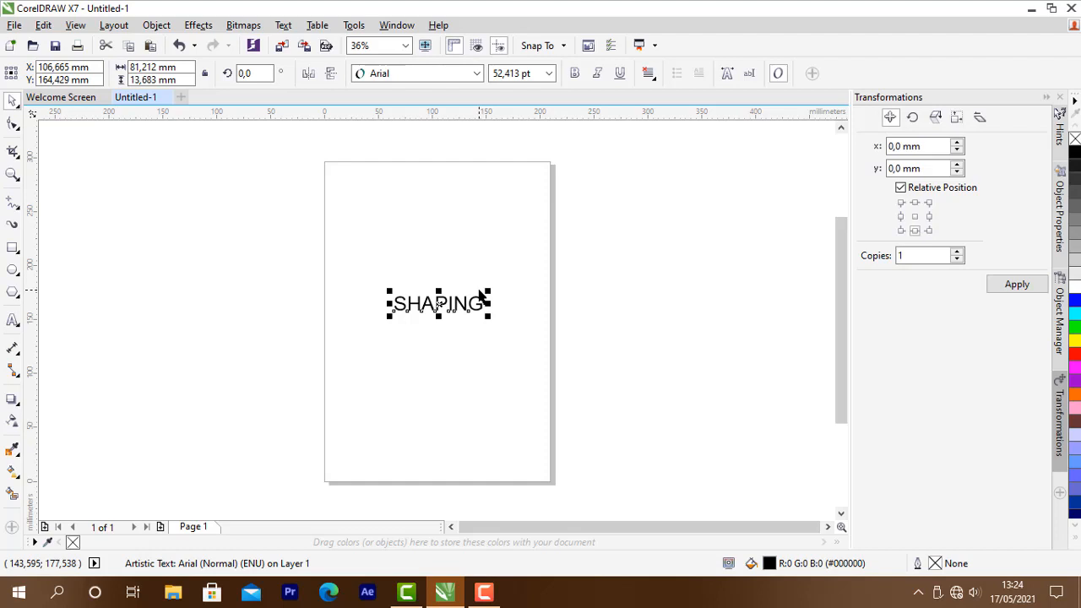
{"action": "left_click_drag", "start_coordinate": [436, 304], "coordinate": [663, 242]}
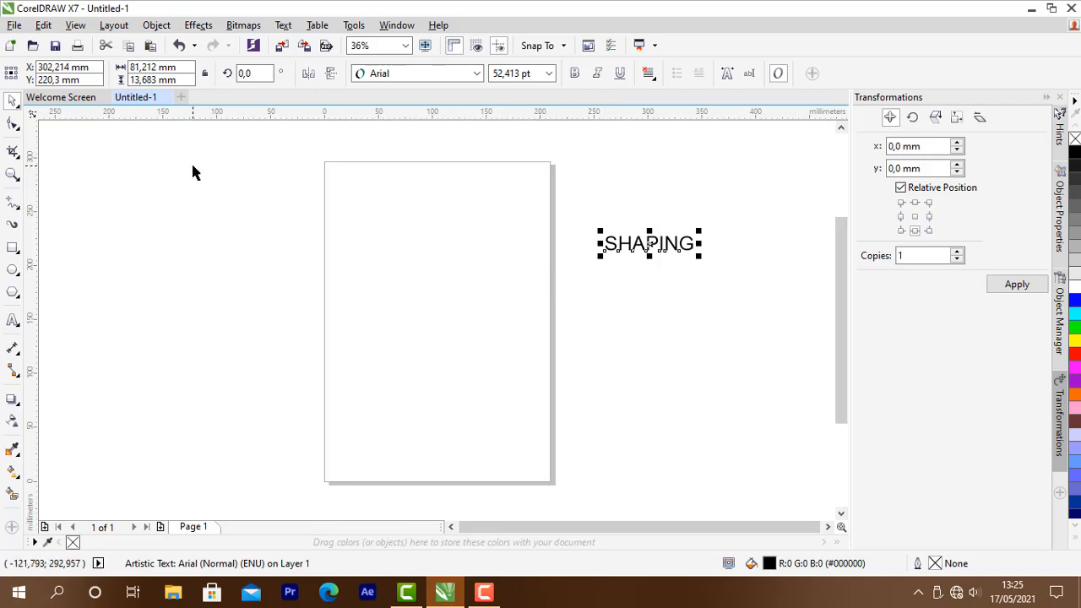
Step: Draw a circle about 39 mm wide left of the page and an ellipse about 36 by 38 mm diagonally above it
{"action": "left_click", "coordinate": [14, 268]}
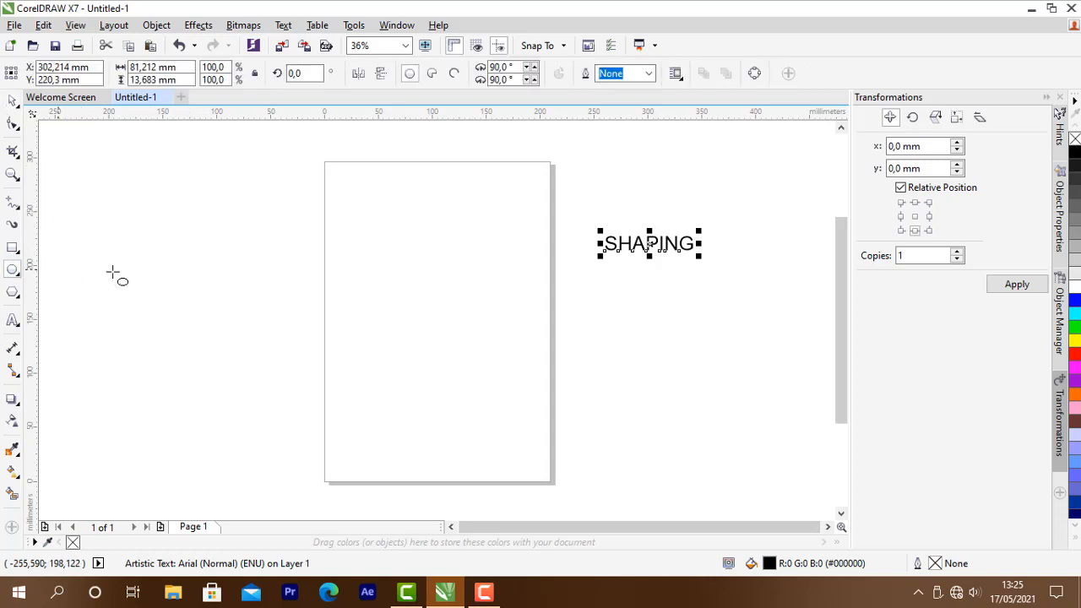
{"action": "left_click_drag", "start_coordinate": [203, 242], "coordinate": [241, 280]}
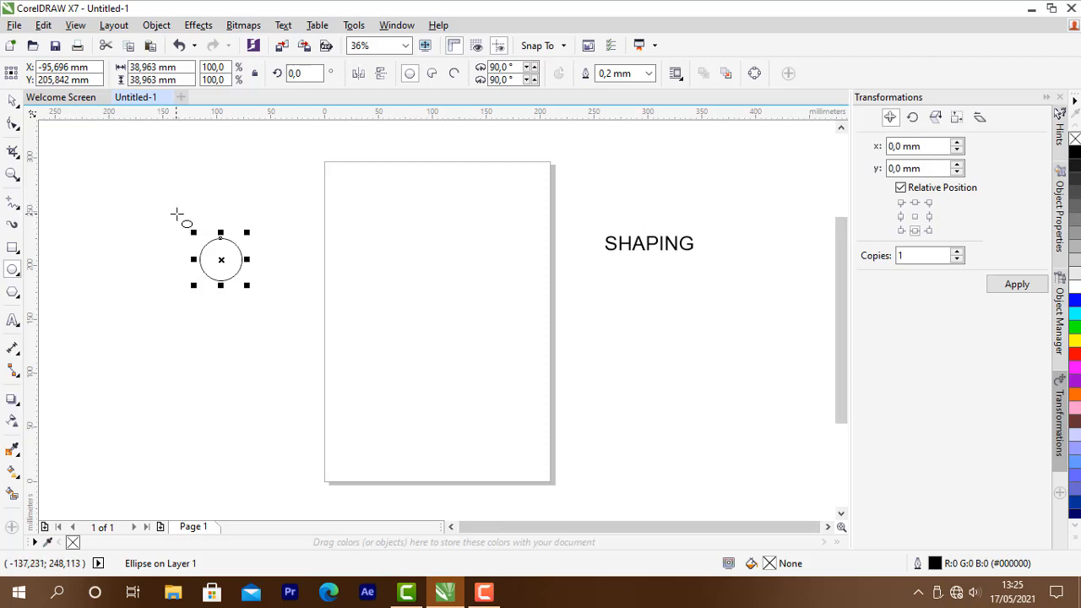
{"action": "left_click_drag", "start_coordinate": [170, 207], "coordinate": [206, 247]}
{"action": "key", "text": "space"}
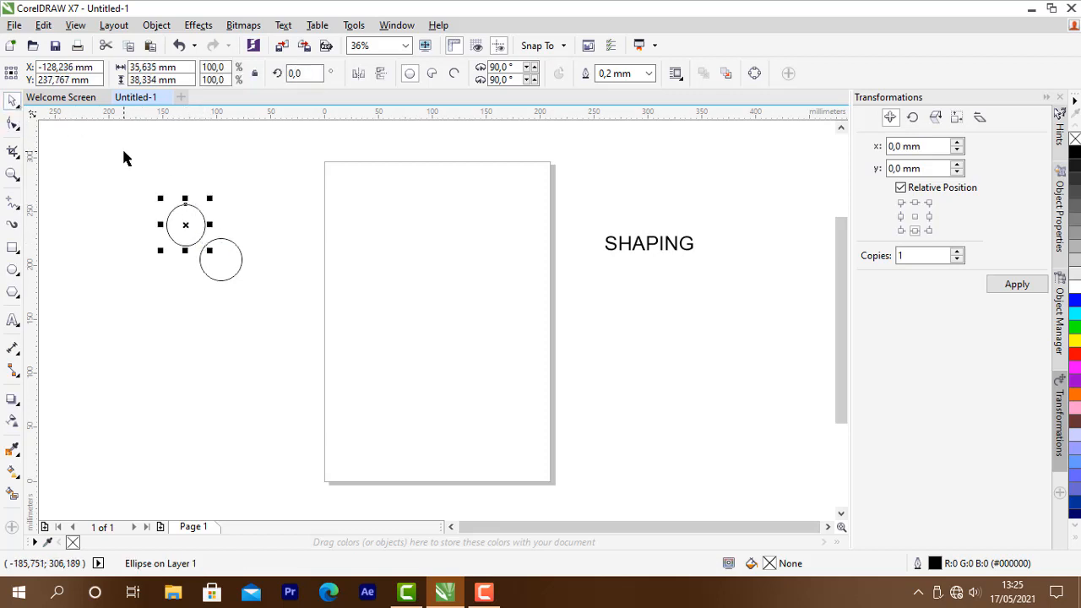
{"action": "left_click", "coordinate": [123, 158]}
{"action": "scroll", "coordinate": [172, 219], "scroll_direction": "up", "scroll_amount": 2}
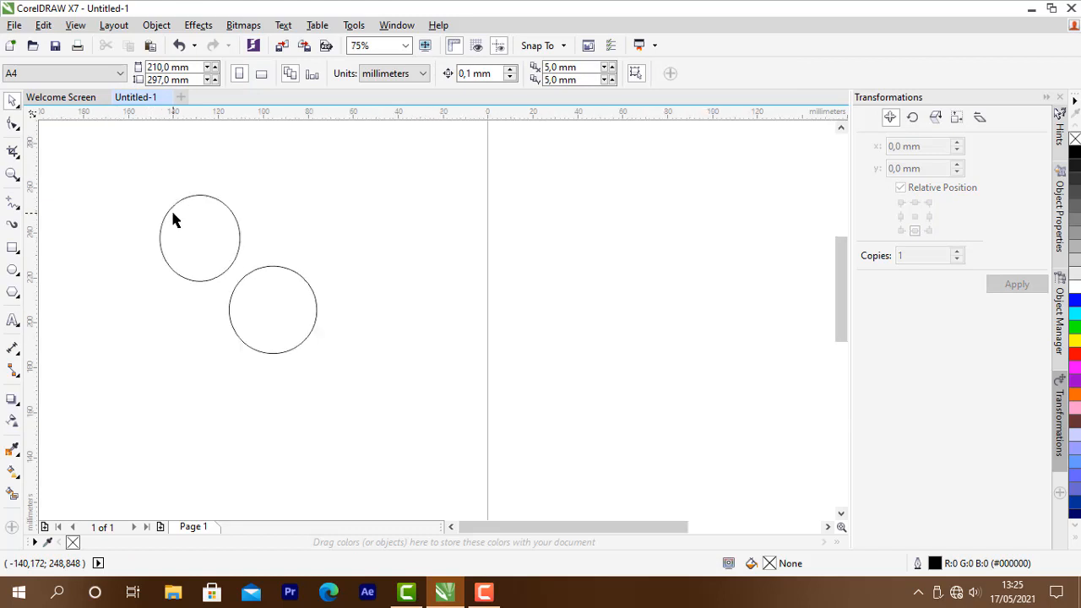
{"action": "scroll", "coordinate": [179, 216], "scroll_direction": "down", "scroll_amount": 2}
Step: Move the upper ellipse slightly down toward the lower circle and fill it with blue
{"action": "left_click", "coordinate": [188, 226]}
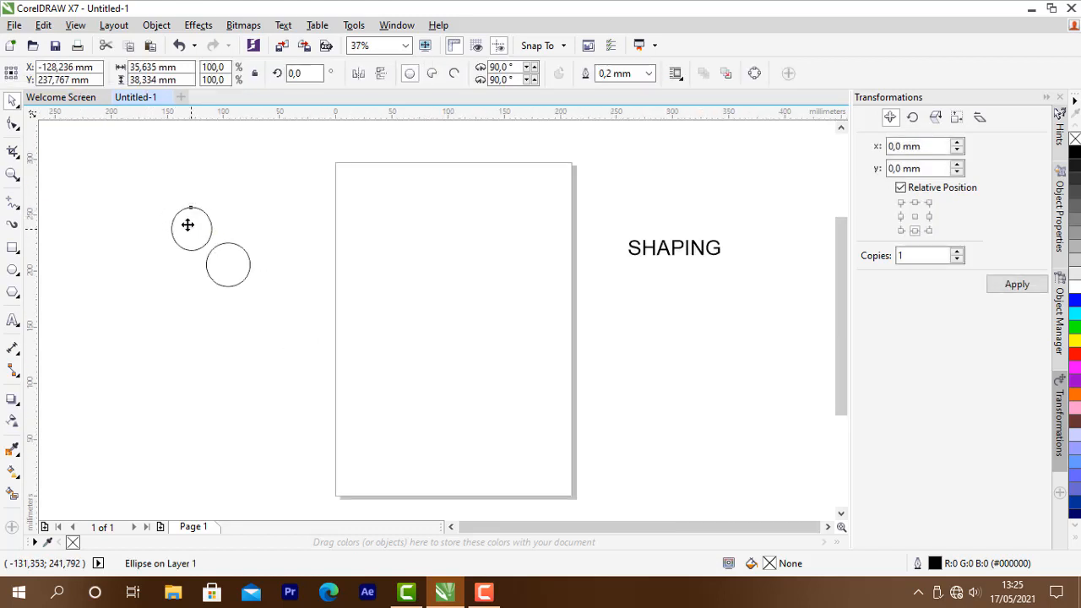
{"action": "mouse_move", "coordinate": [187, 225]}
{"action": "left_mouse_down"}
{"action": "mouse_move", "coordinate": [176, 260]}
{"action": "mouse_move", "coordinate": [194, 238]}
{"action": "left_mouse_up"}
{"action": "left_click", "coordinate": [1075, 300]}
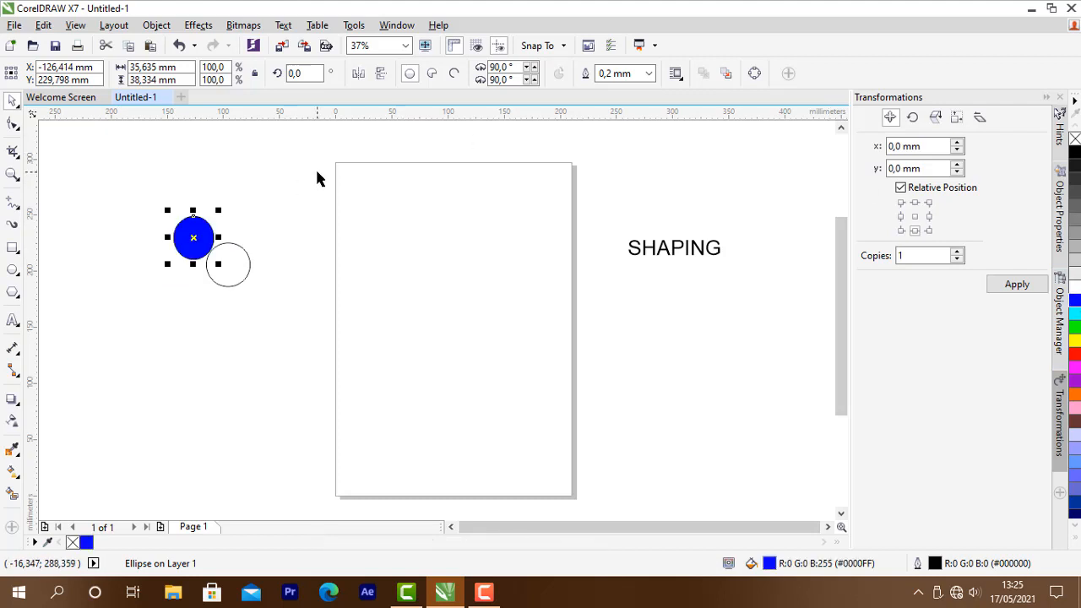
Step: Fill the lower circle with red and move it up and left so the blue ellipse partly overlaps it
{"action": "left_click", "coordinate": [231, 270]}
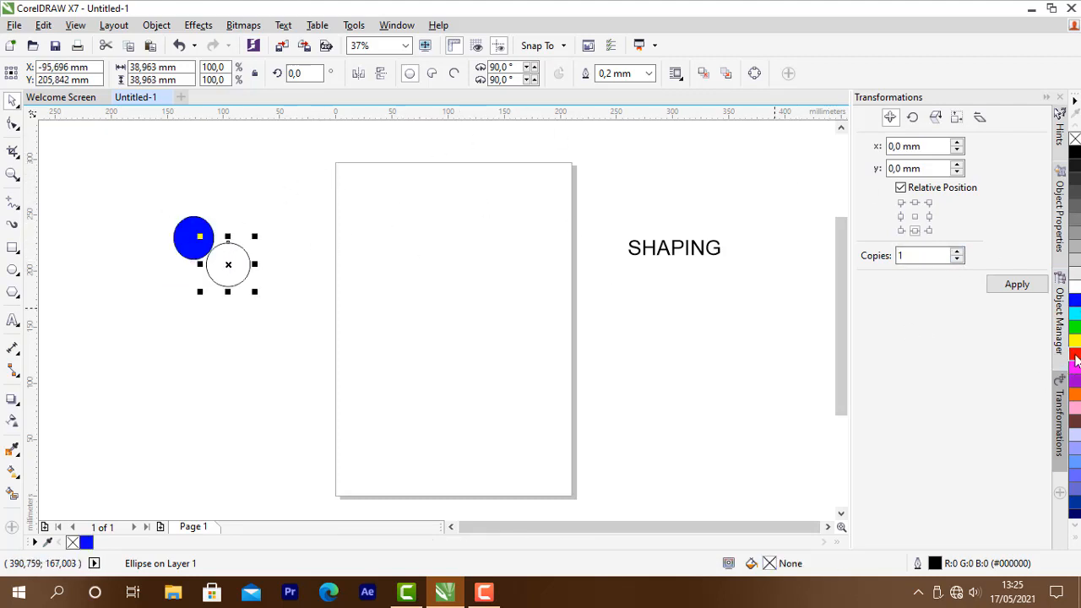
{"action": "left_click", "coordinate": [1075, 359]}
{"action": "left_click", "coordinate": [186, 270]}
{"action": "scroll", "coordinate": [203, 268], "scroll_direction": "up", "scroll_amount": 2}
{"action": "left_click", "coordinate": [246, 266]}
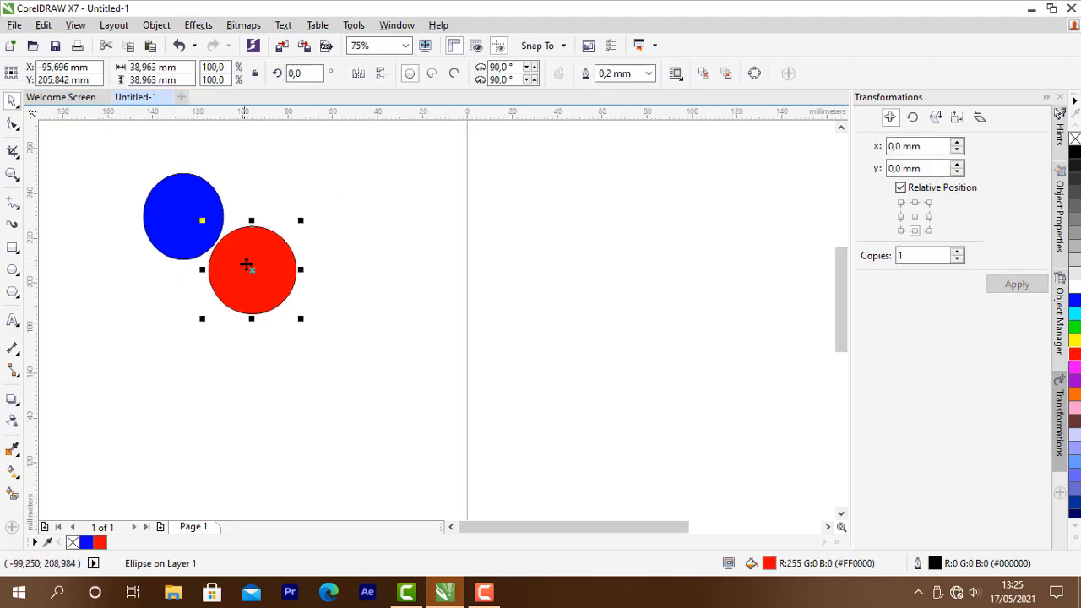
{"action": "left_click_drag", "start_coordinate": [246, 265], "coordinate": [216, 247]}
{"action": "left_click", "coordinate": [285, 183]}
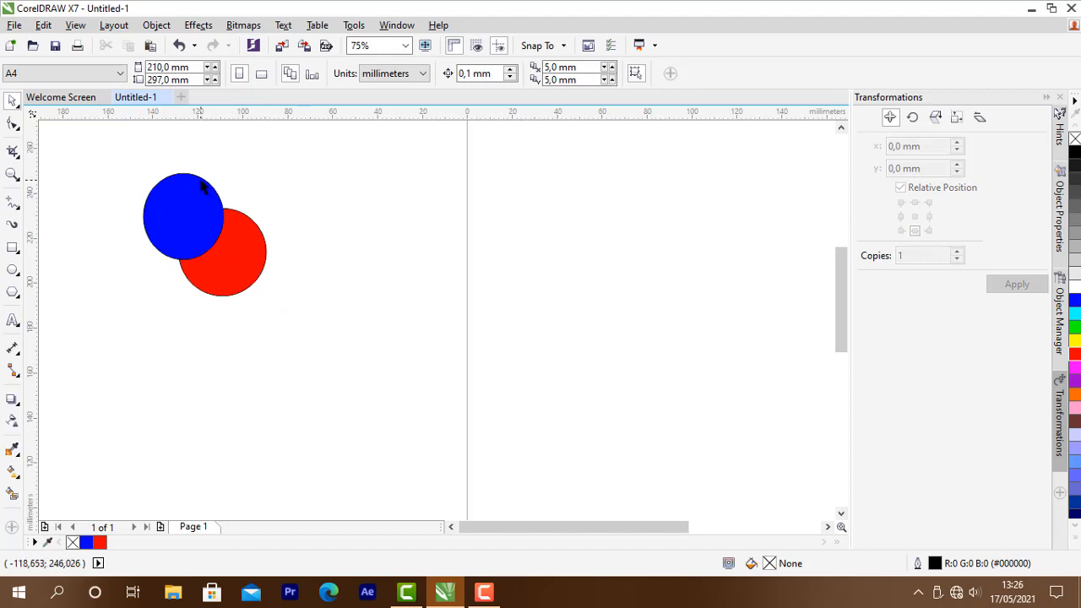
Step: Select the blue and red circles together, first by enclosing them and again one after the other, and clear the selection
{"action": "left_click", "coordinate": [203, 188]}
{"action": "left_click_drag", "start_coordinate": [111, 145], "coordinate": [332, 334]}
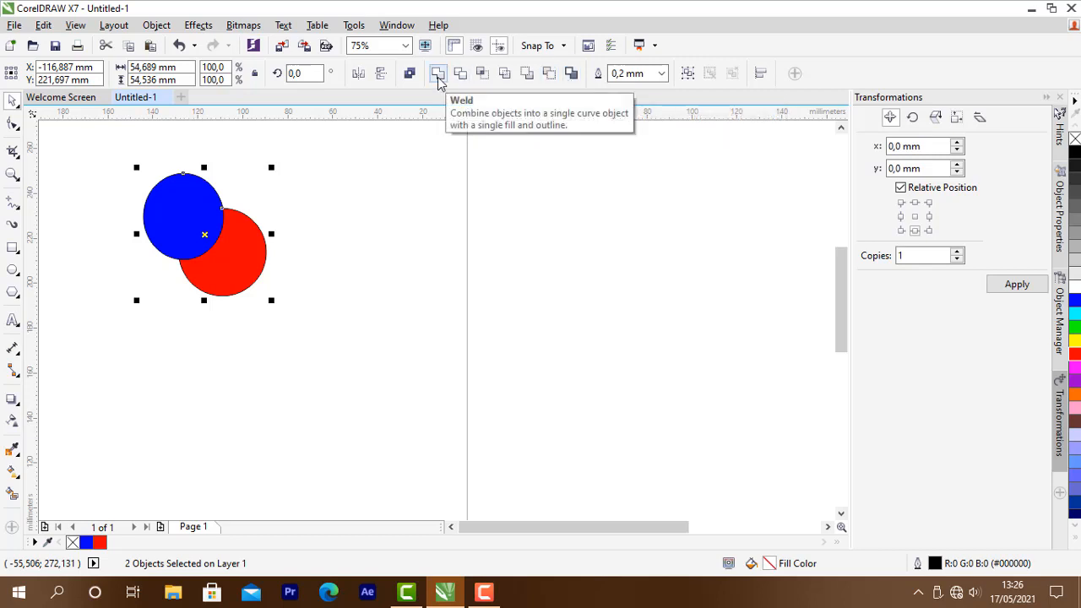
{"action": "left_click", "coordinate": [333, 173]}
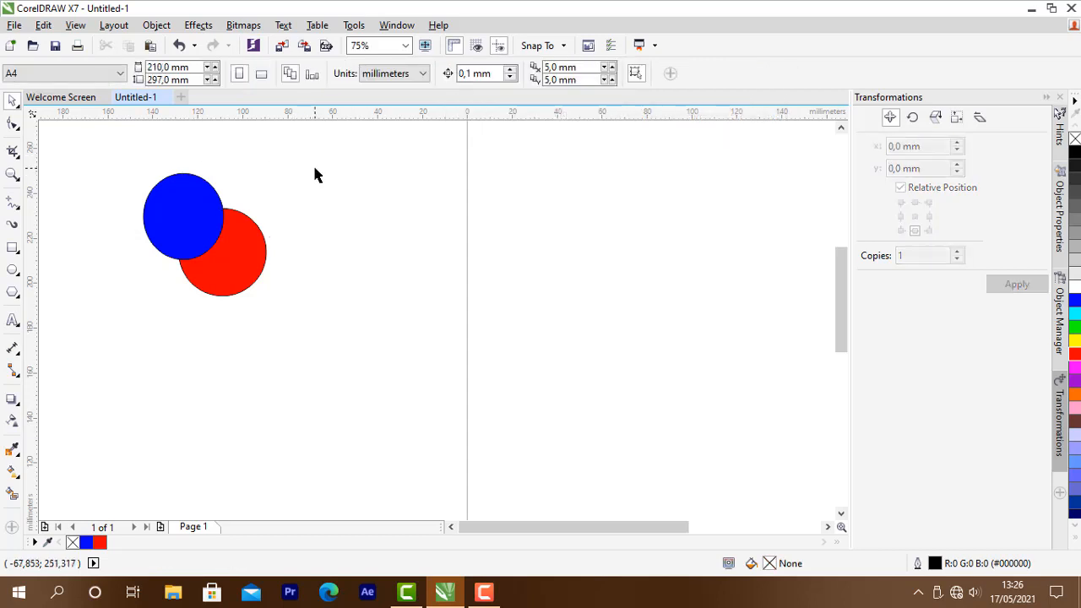
{"action": "left_click", "coordinate": [184, 214]}
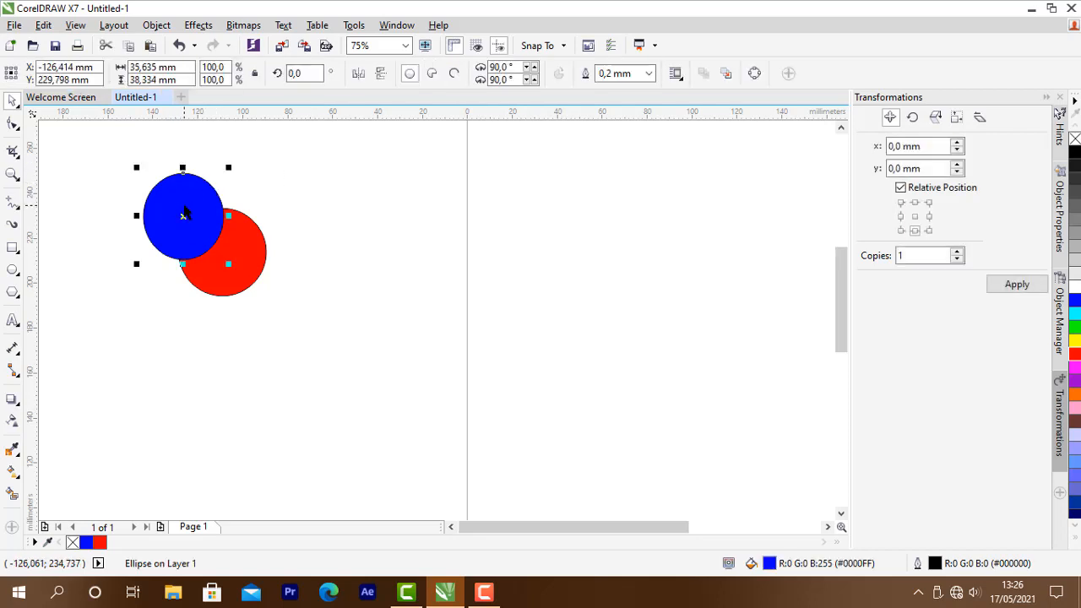
{"action": "left_click", "coordinate": [254, 245], "text": "shift"}
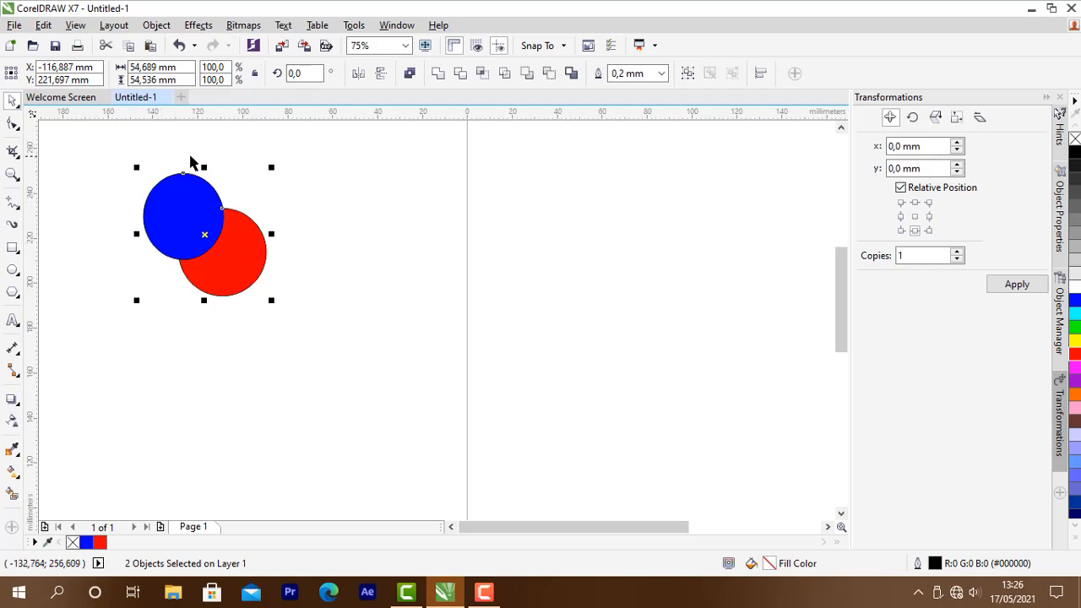
{"action": "left_click", "coordinate": [344, 179]}
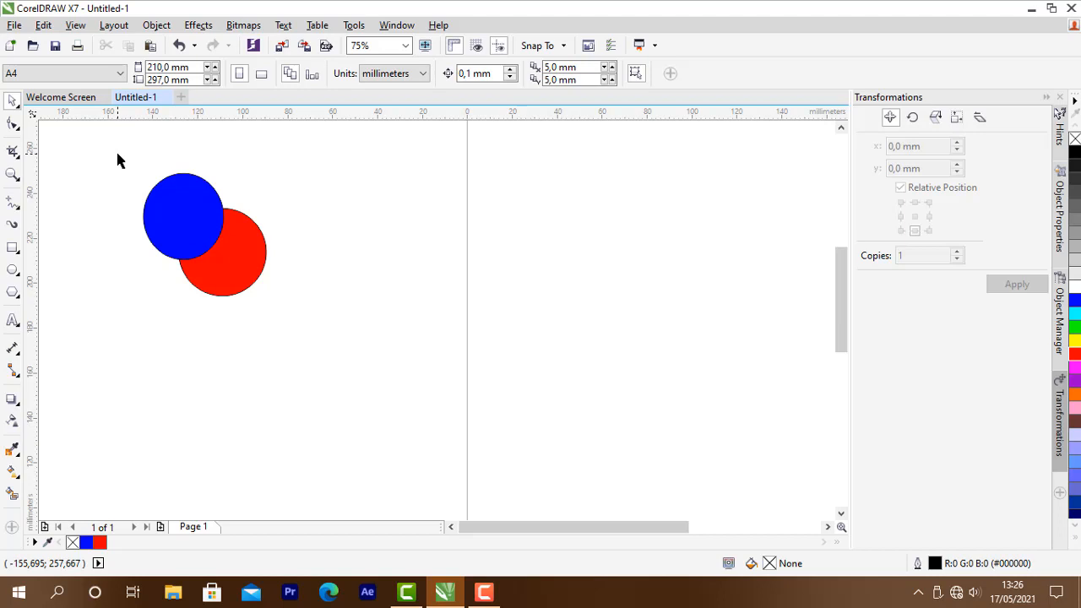
Step: Weld the overlapping blue and red circles into a single shape and move the welded shape slightly right
{"action": "left_click_drag", "start_coordinate": [118, 155], "coordinate": [303, 334]}
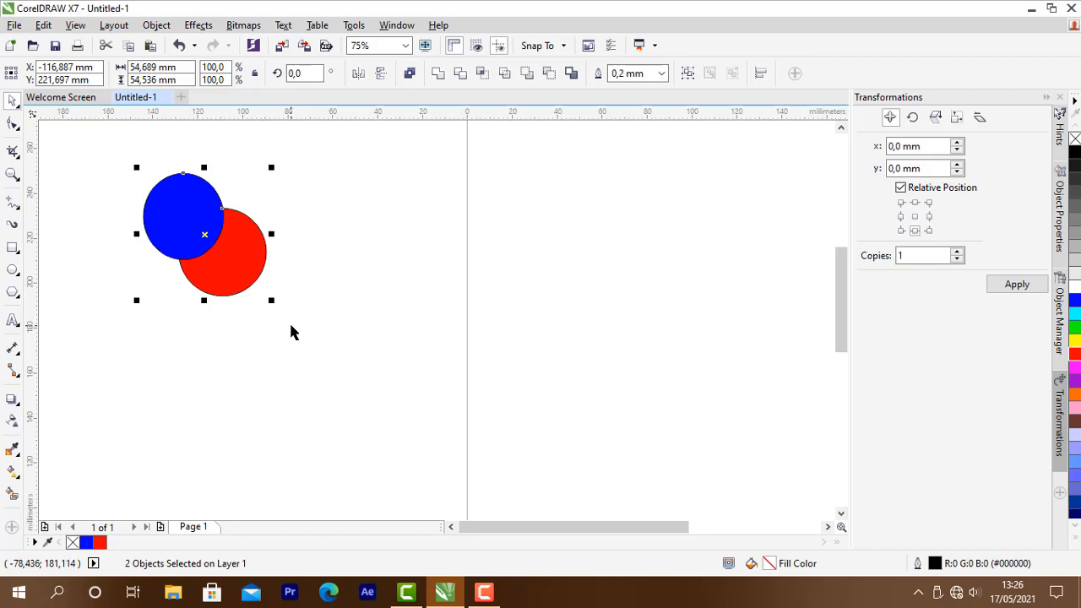
{"action": "left_click", "coordinate": [434, 75]}
{"action": "left_click", "coordinate": [381, 152]}
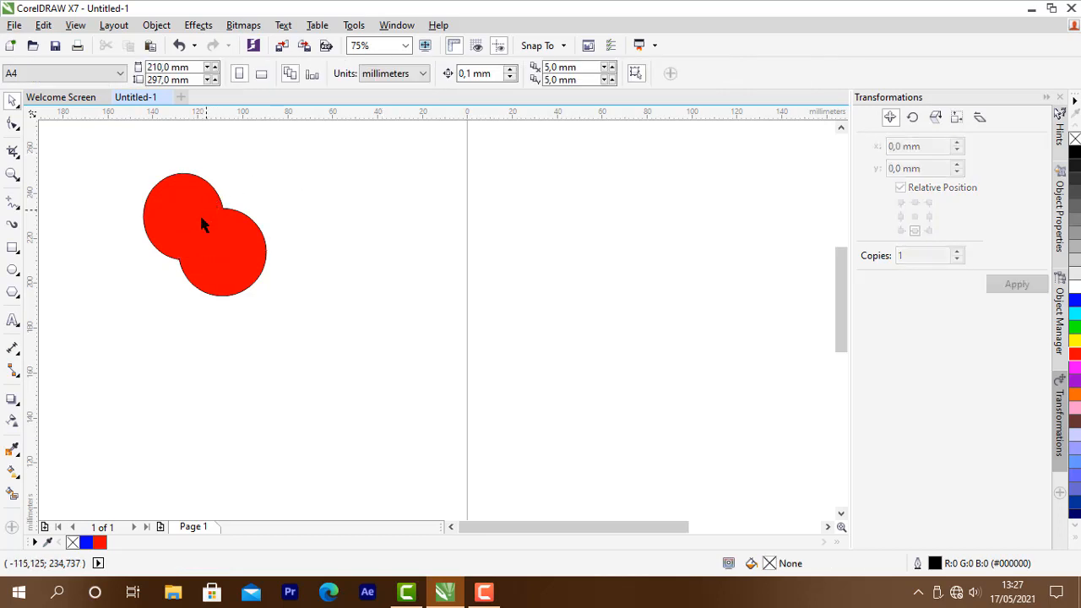
{"action": "left_click_drag", "start_coordinate": [201, 232], "coordinate": [229, 239]}
{"action": "left_click", "coordinate": [333, 200]}
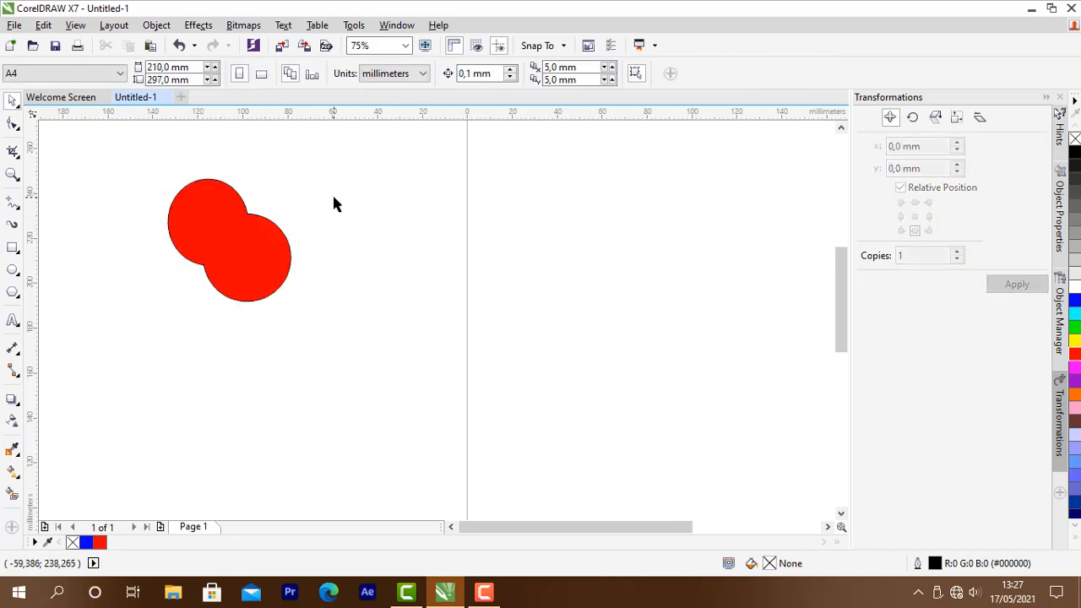
Step: Undo the move and the weld to restore the separate blue and red circles
{"action": "key", "text": "ctrl+z"}
{"action": "key", "text": "ctrl+z"}
{"action": "key", "text": "ctrl+z"}
{"action": "left_click", "coordinate": [336, 203]}
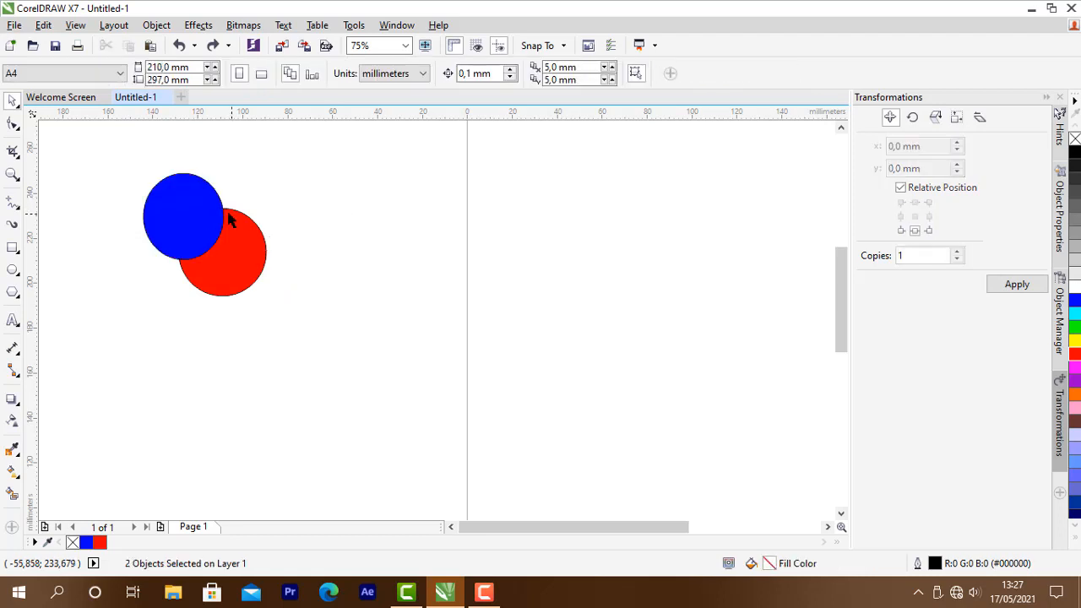
Step: Move the blue ellipse slightly down and left, keeping it overlapping the red circle
{"action": "left_click_drag", "start_coordinate": [198, 195], "coordinate": [194, 198]}
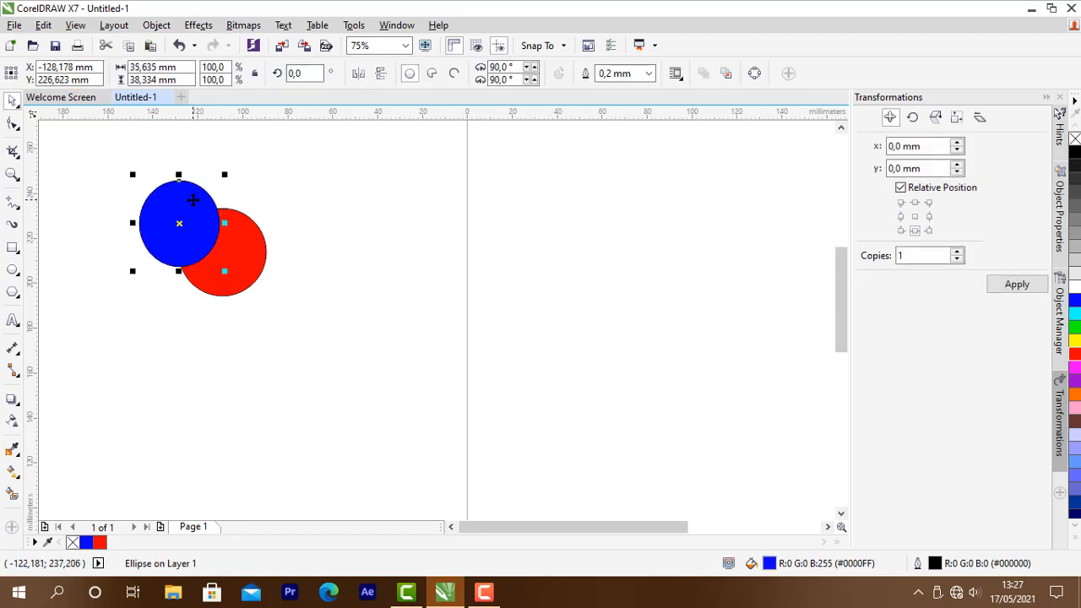
{"action": "left_click", "coordinate": [239, 250]}
Step: Enclose both circles in one selection and weld them, and undo that weld
{"action": "left_click_drag", "start_coordinate": [114, 150], "coordinate": [332, 374]}
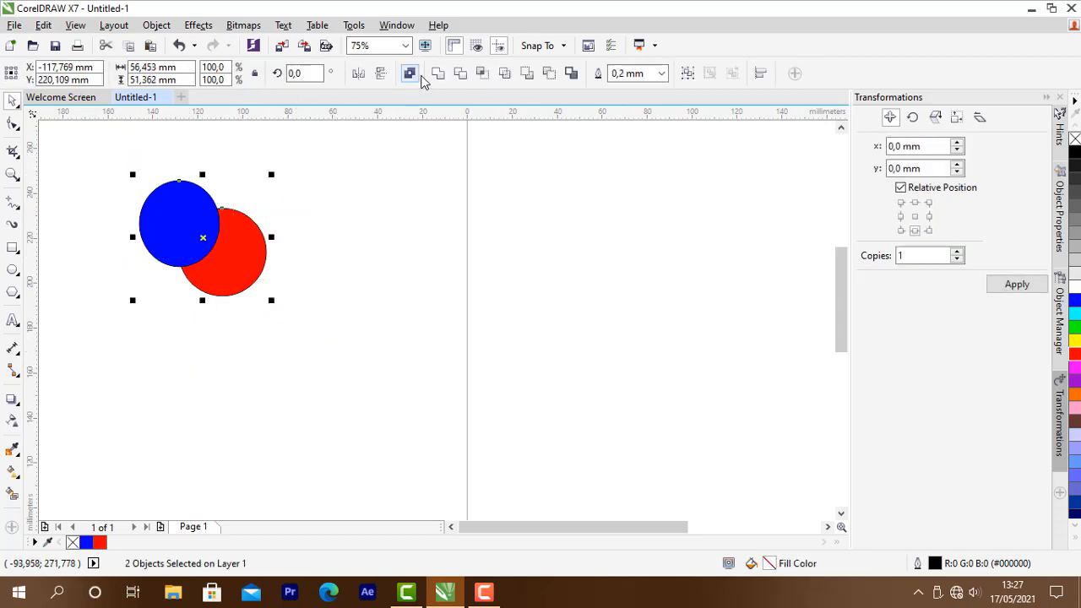
{"action": "left_click", "coordinate": [437, 75]}
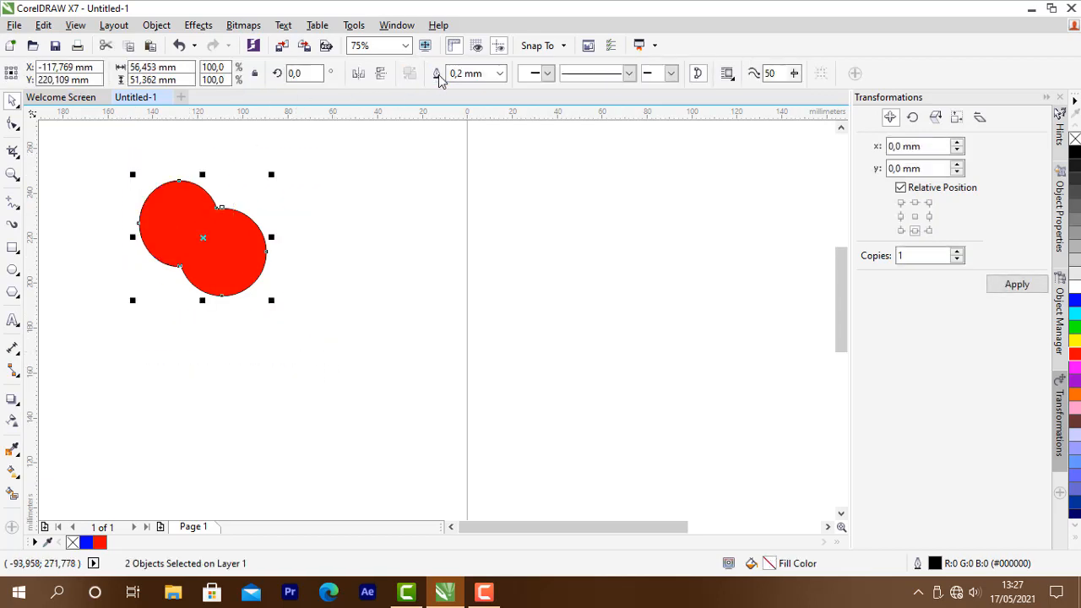
{"action": "left_click", "coordinate": [332, 186]}
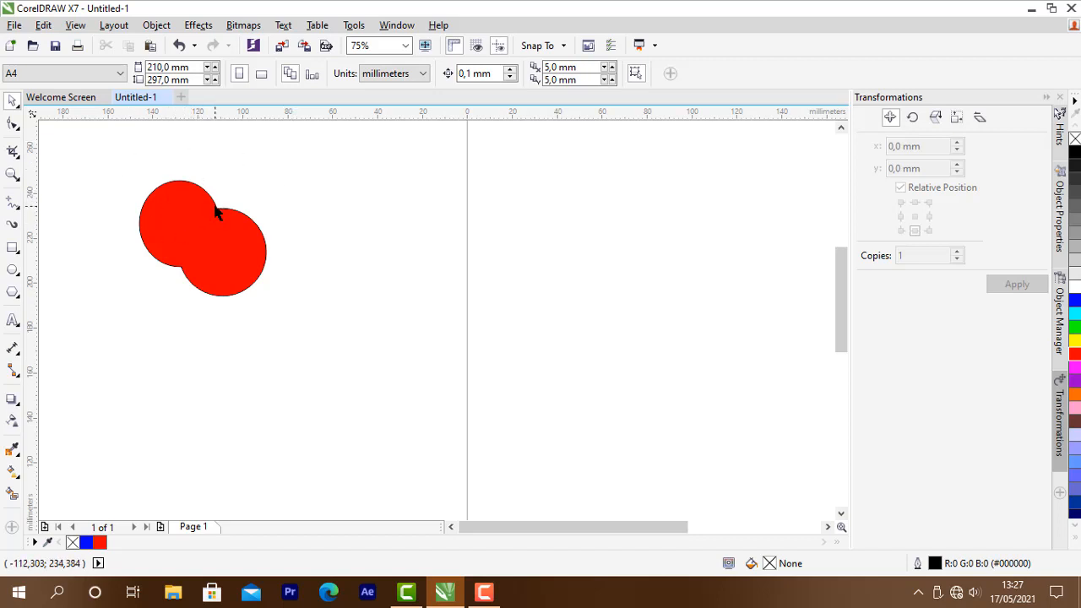
{"action": "key", "text": "ctrl+z"}
{"action": "left_click", "coordinate": [352, 184]}
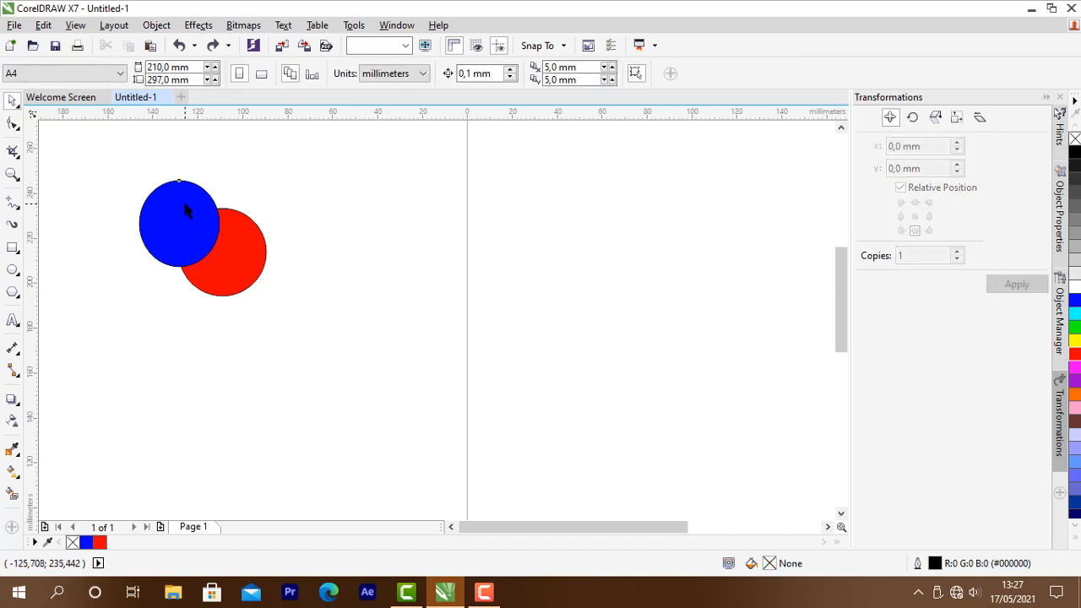
Step: Weld the circles with the blue one selected first and the red one last, and undo that weld
{"action": "left_click", "coordinate": [185, 205]}
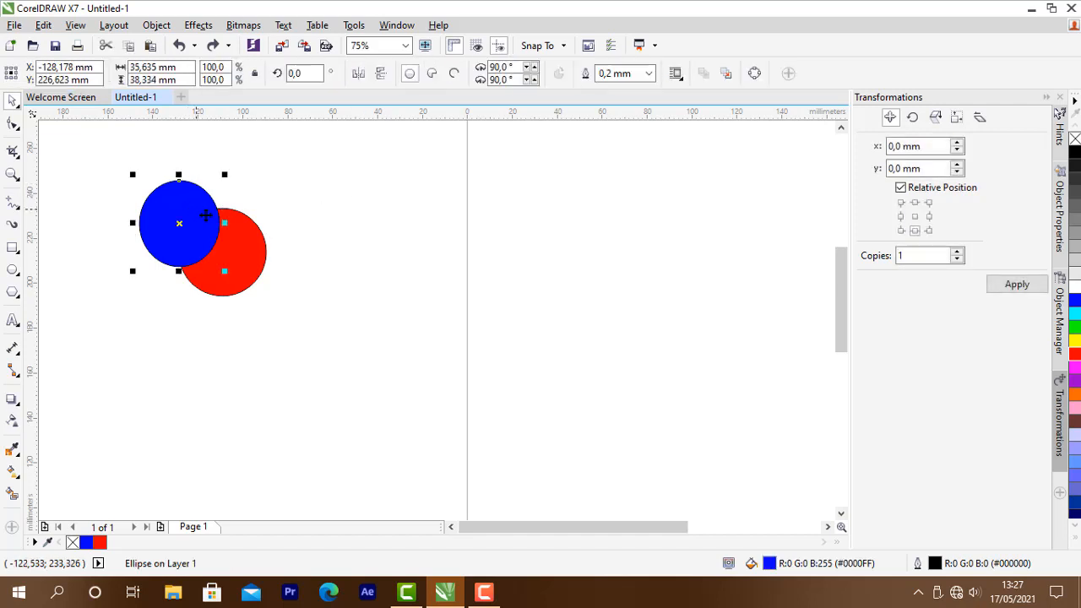
{"action": "left_click", "coordinate": [251, 243], "text": "shift"}
{"action": "left_click", "coordinate": [443, 74]}
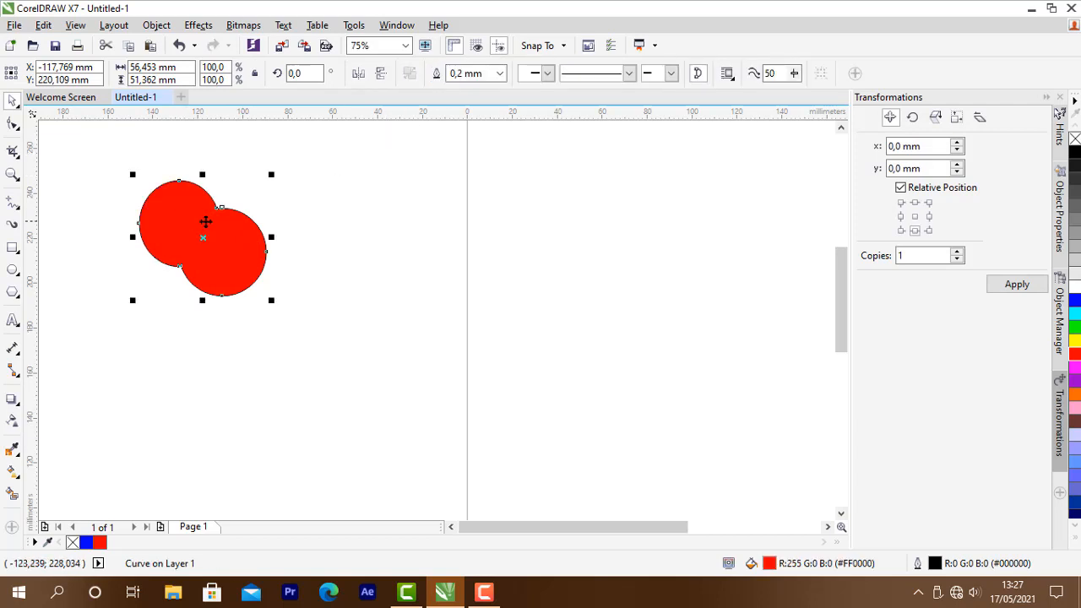
{"action": "left_click", "coordinate": [307, 194]}
{"action": "key", "text": "ctrl+z"}
{"action": "left_click", "coordinate": [238, 206]}
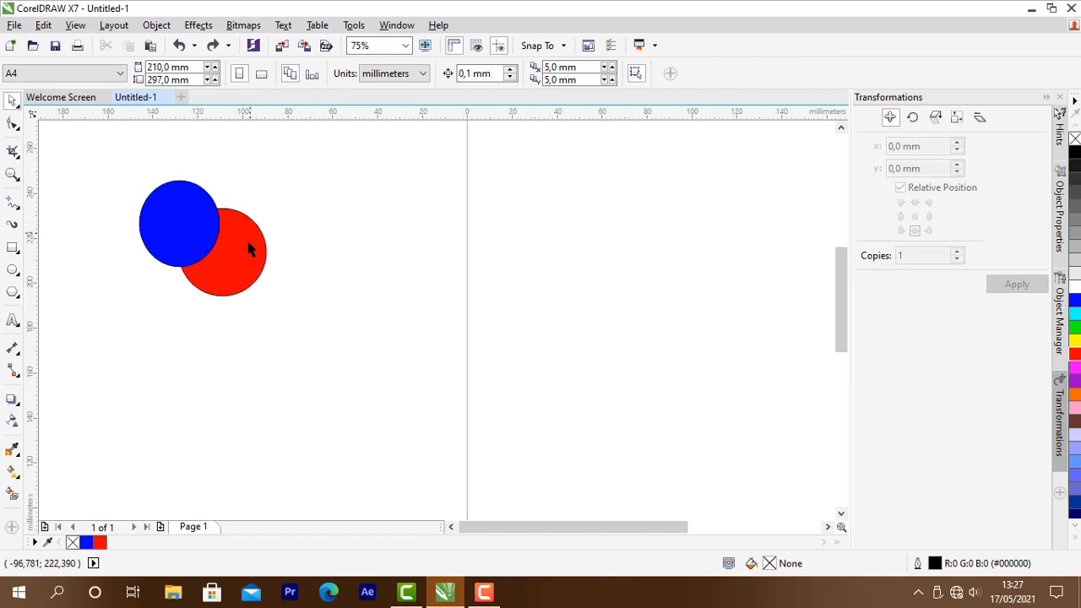
Step: Weld the circles with the red one selected first and the blue one last, and clear the selection
{"action": "left_click", "coordinate": [260, 264]}
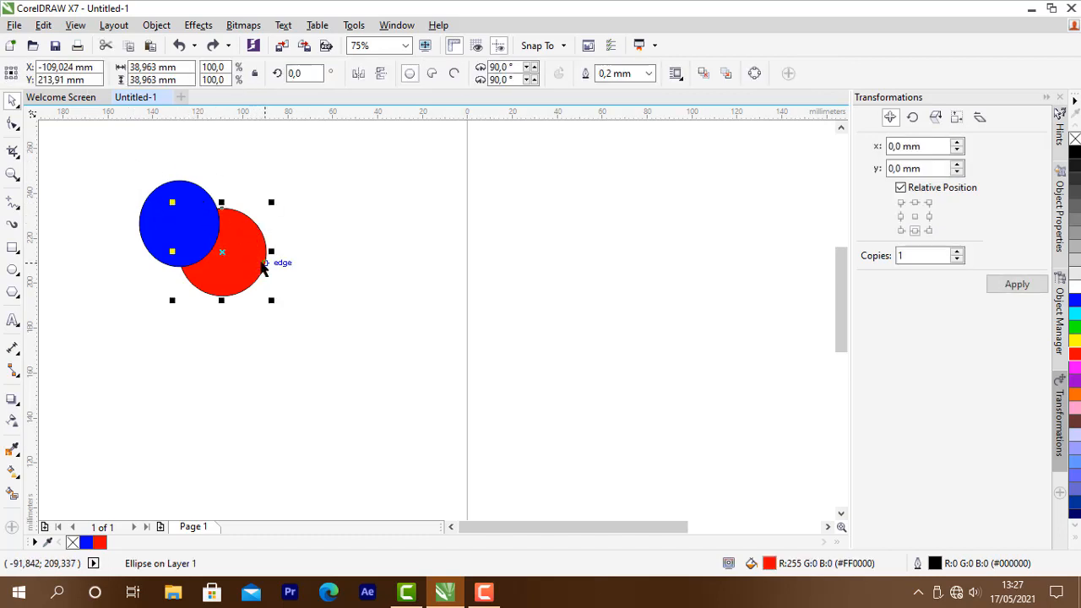
{"action": "left_click", "coordinate": [185, 191], "text": "shift"}
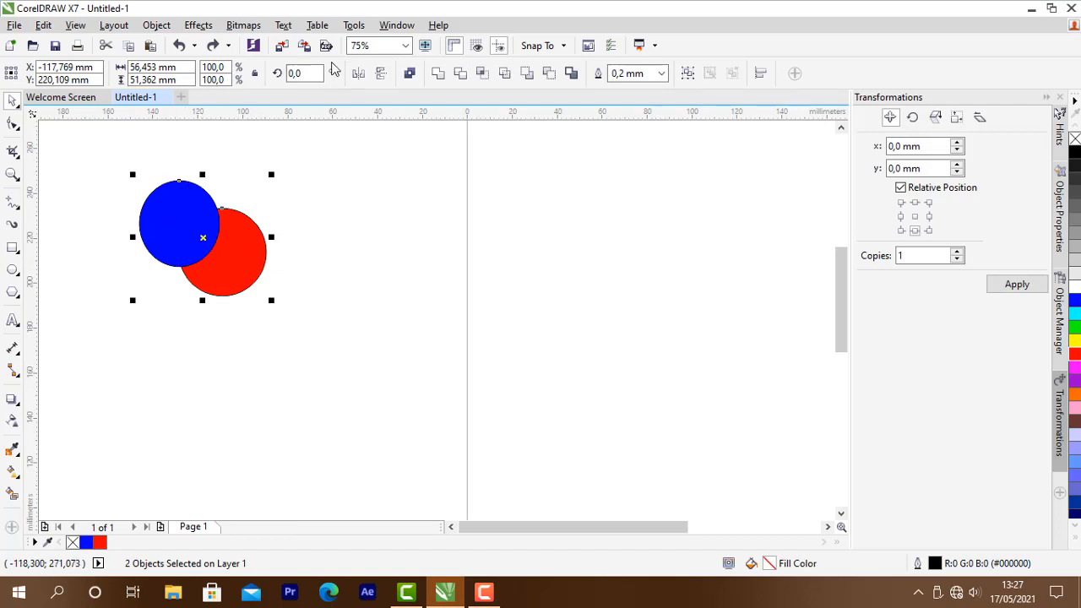
{"action": "left_click", "coordinate": [438, 75]}
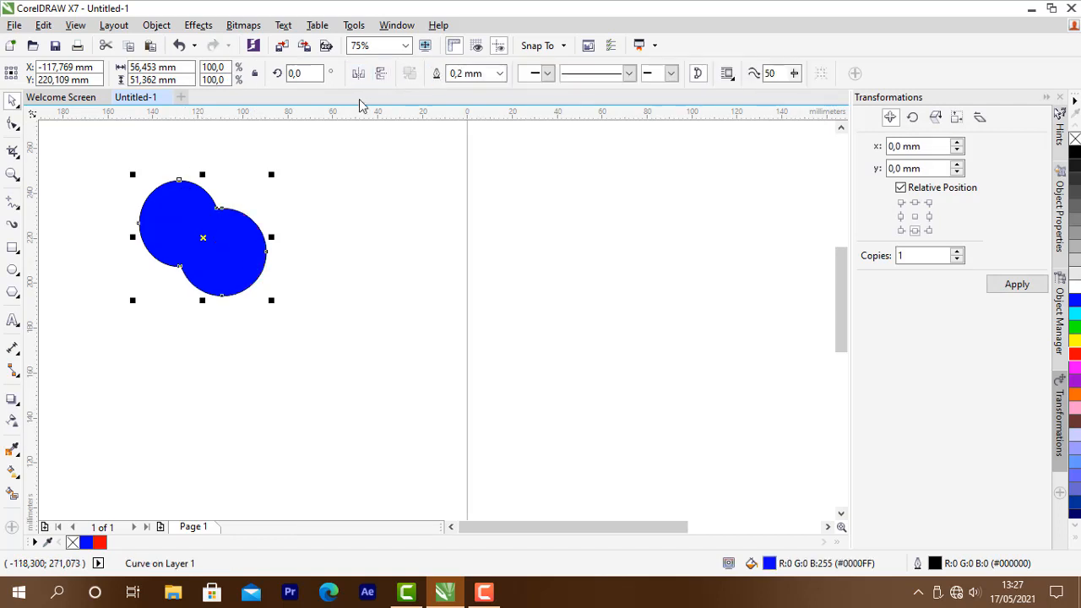
{"action": "left_click", "coordinate": [347, 197]}
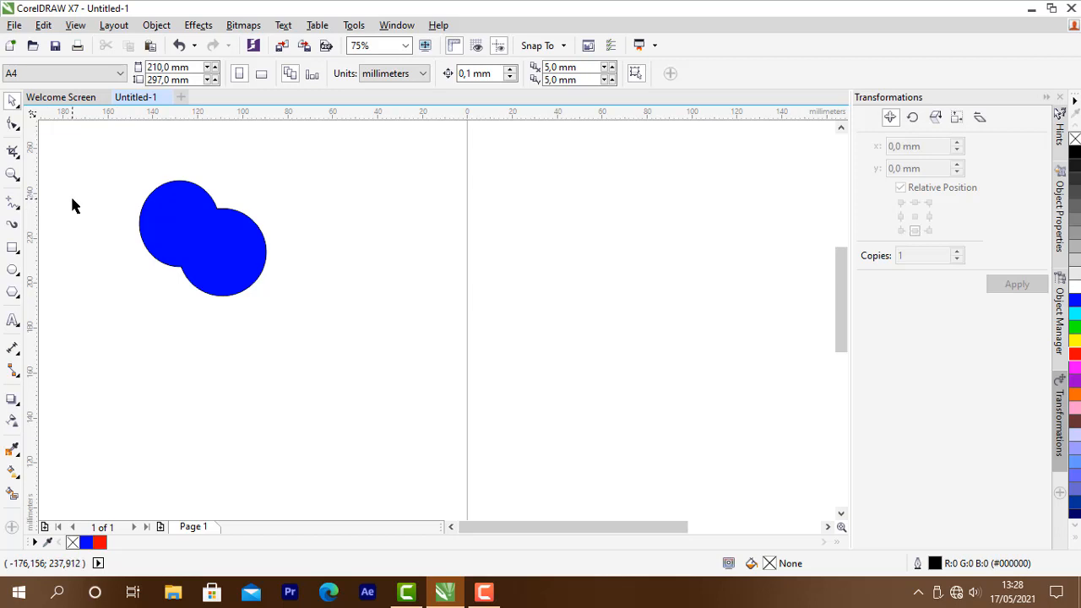
Step: Draw two unfilled circles about 34 mm in diameter side by side, to the right of the welded blue shape
{"action": "left_click", "coordinate": [13, 273]}
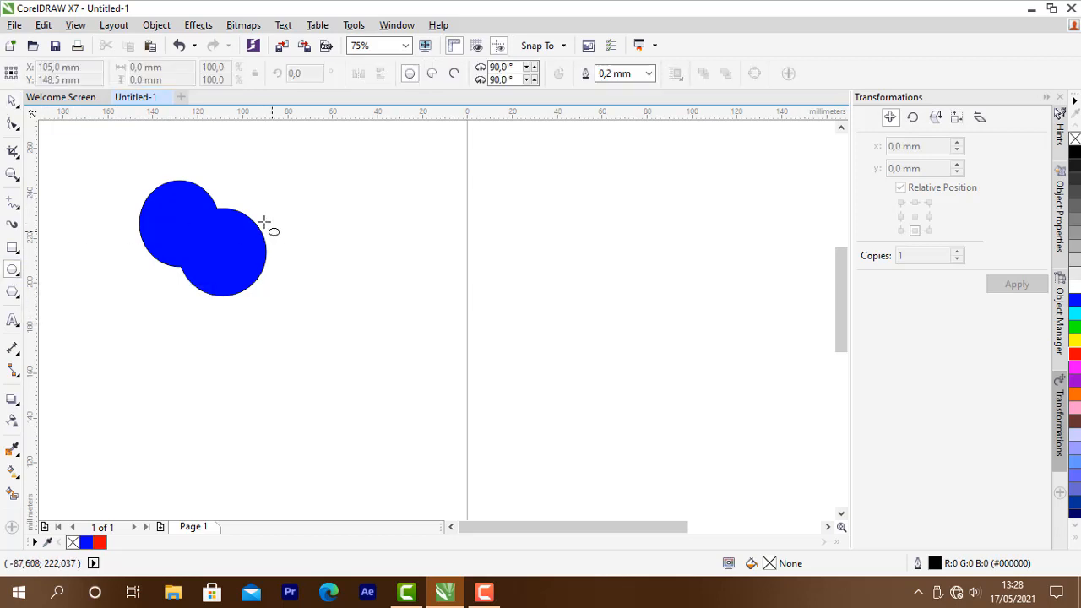
{"action": "left_click_drag", "start_coordinate": [364, 192], "coordinate": [440, 268]}
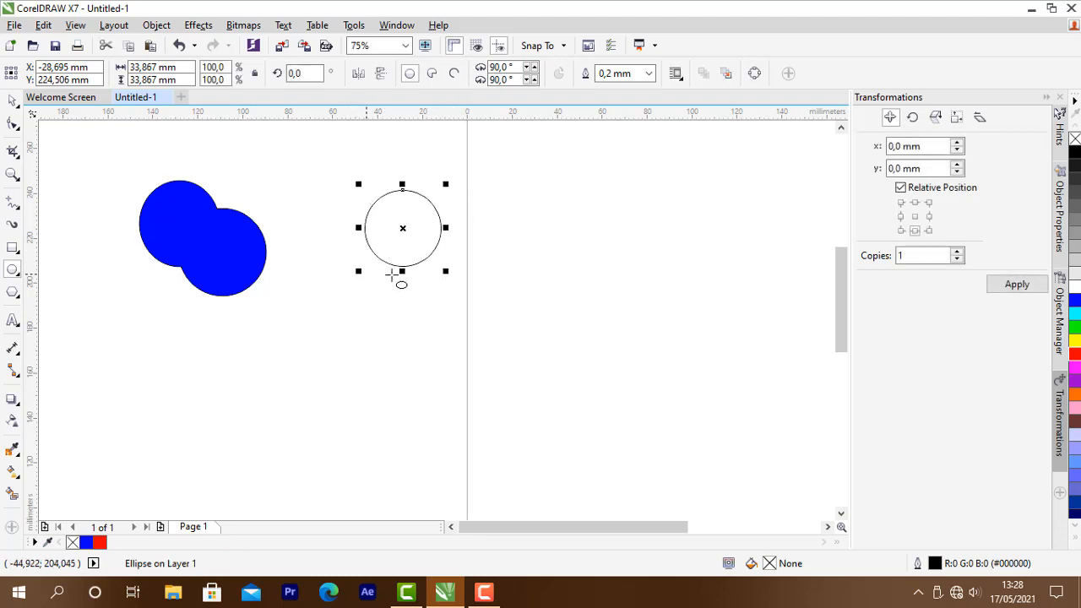
{"action": "left_click_drag", "start_coordinate": [456, 206], "coordinate": [531, 282]}
{"action": "left_click", "coordinate": [14, 102]}
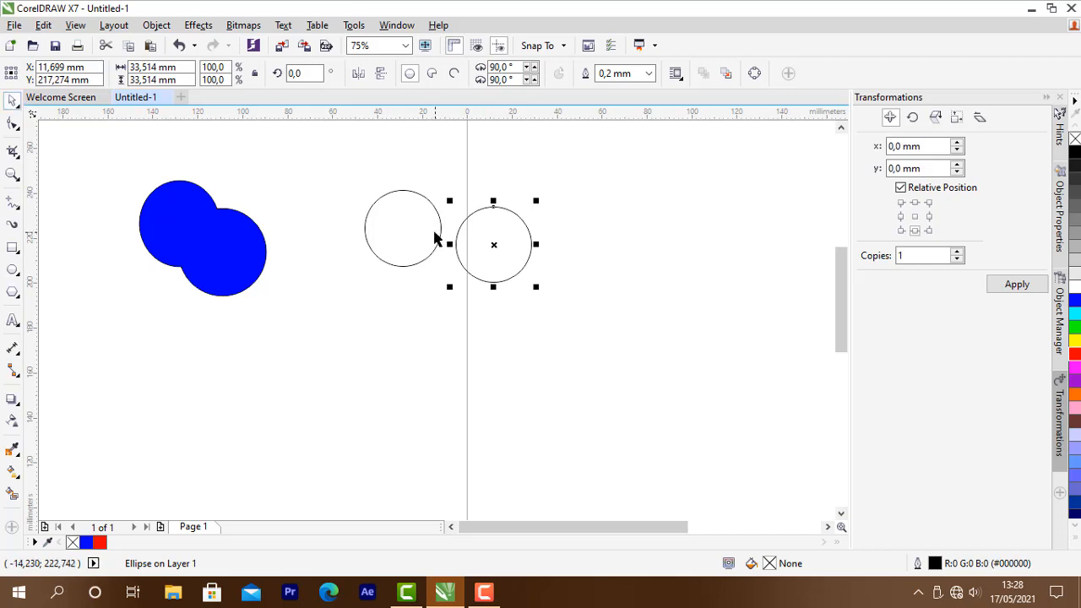
Step: Fill the left new circle blue and the right one red, and move the red circle to overlap the blue one
{"action": "left_click", "coordinate": [439, 232]}
{"action": "left_click", "coordinate": [1075, 301]}
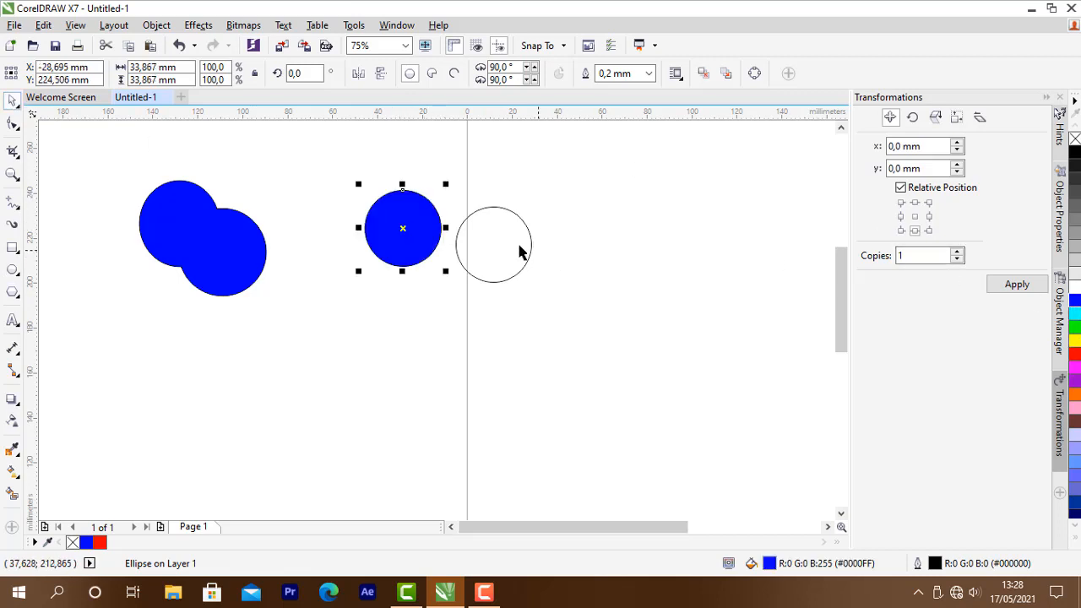
{"action": "left_click", "coordinate": [530, 246]}
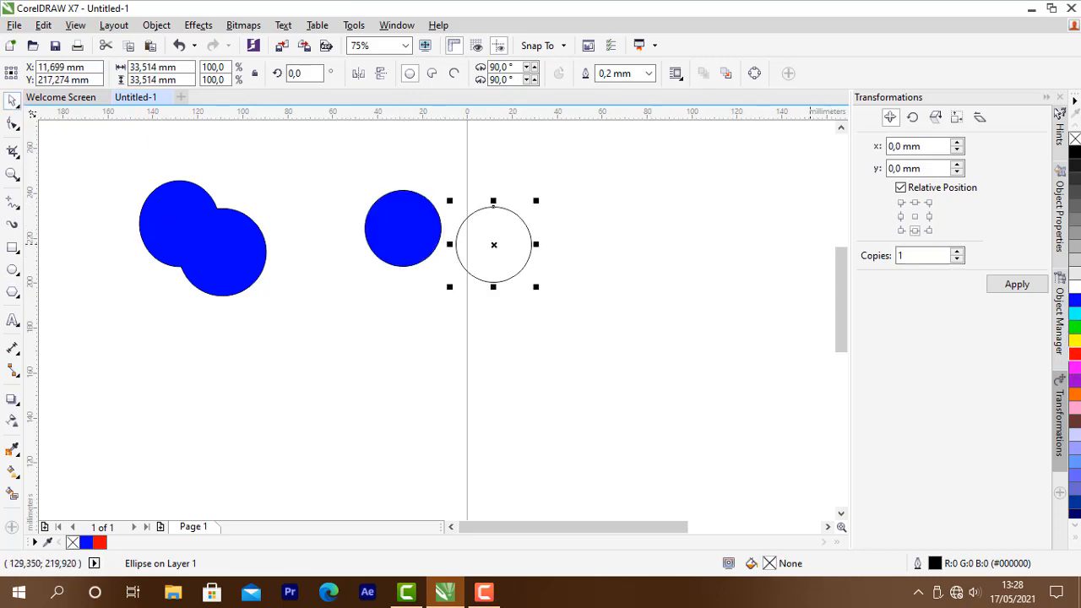
{"action": "left_click", "coordinate": [1075, 353]}
{"action": "left_click_drag", "start_coordinate": [512, 261], "coordinate": [470, 267]}
{"action": "left_click", "coordinate": [569, 225]}
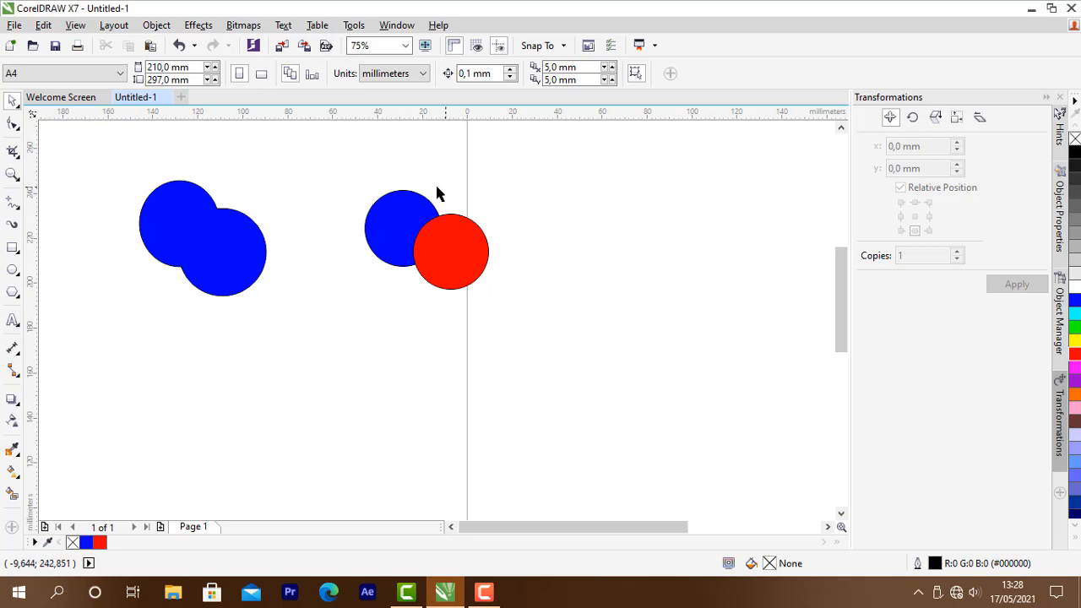
Step: Trim the red circle by selecting blue first and red last, move the cut red piece well aside, and undo both changes
{"action": "left_click", "coordinate": [387, 212]}
{"action": "left_click", "coordinate": [477, 253], "text": "shift"}
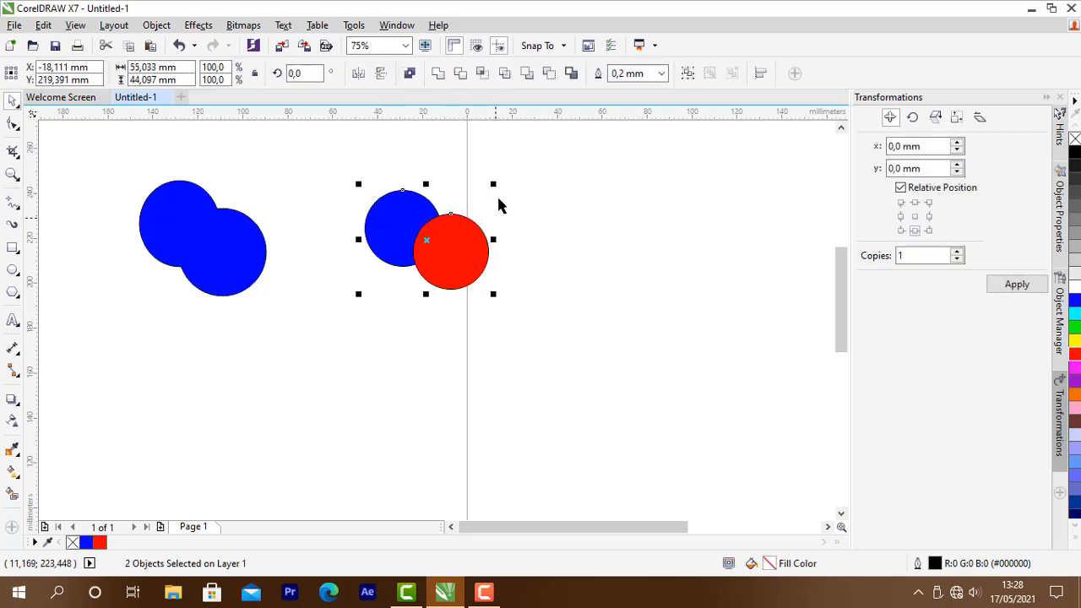
{"action": "left_click", "coordinate": [461, 74]}
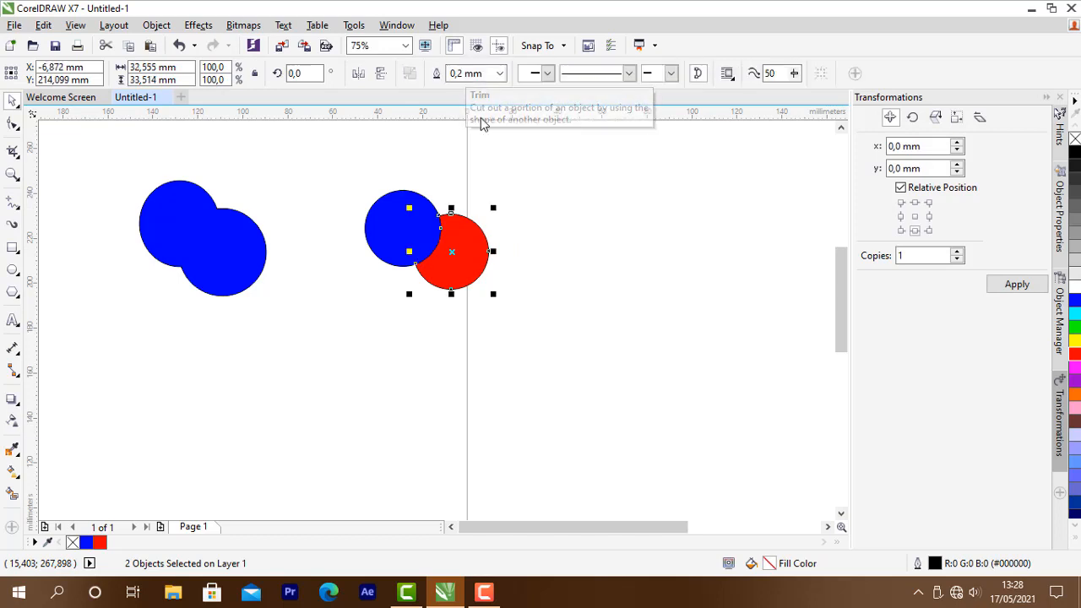
{"action": "left_click", "coordinate": [506, 190]}
{"action": "left_click", "coordinate": [459, 251]}
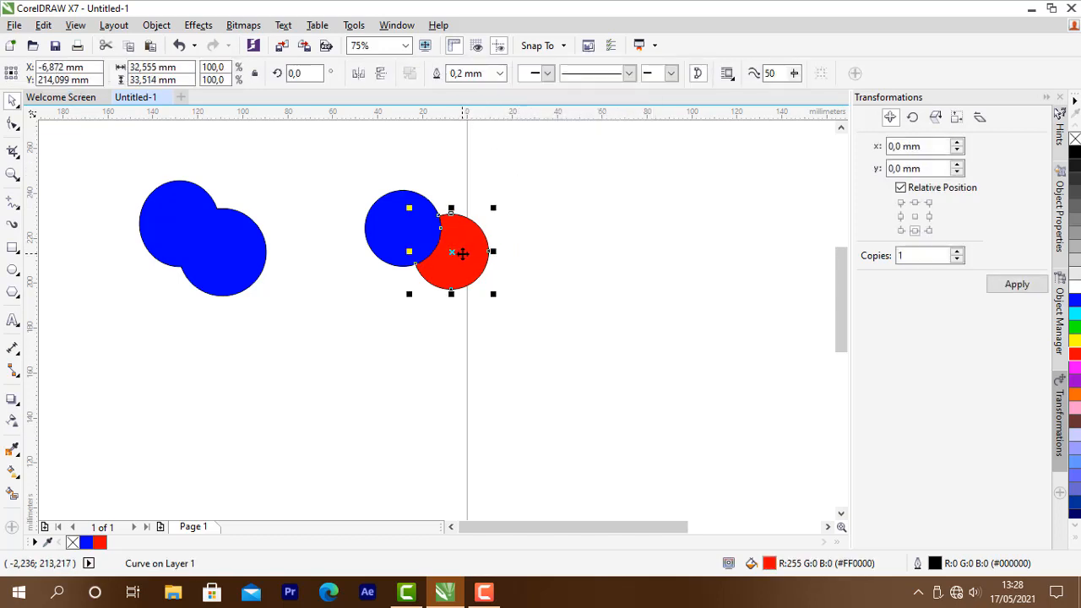
{"action": "left_click_drag", "start_coordinate": [461, 251], "coordinate": [553, 292]}
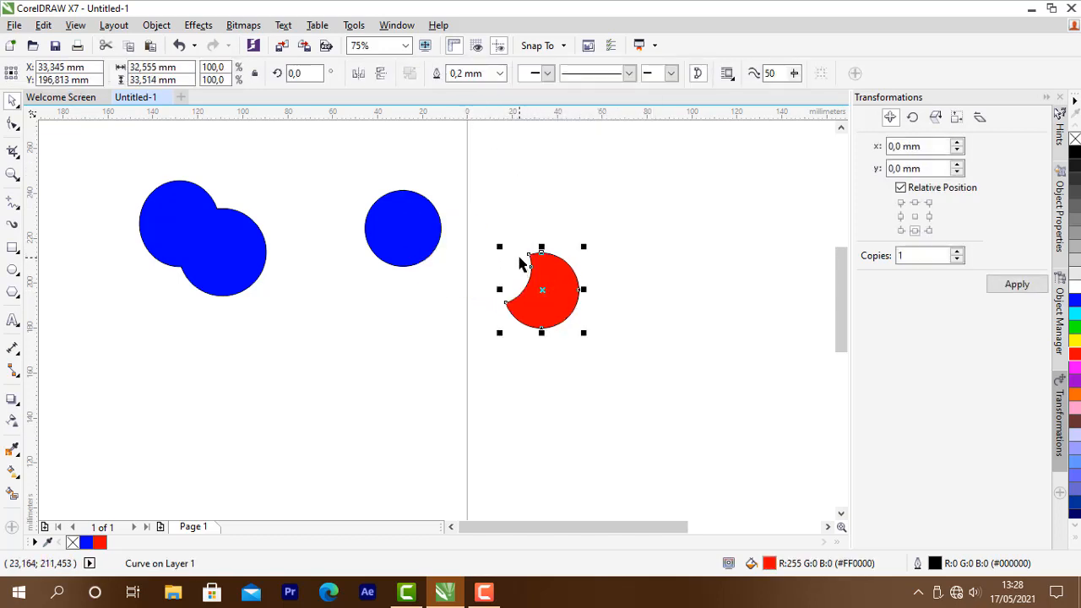
{"action": "key", "text": "ctrl+z"}
{"action": "key", "text": "ctrl+z"}
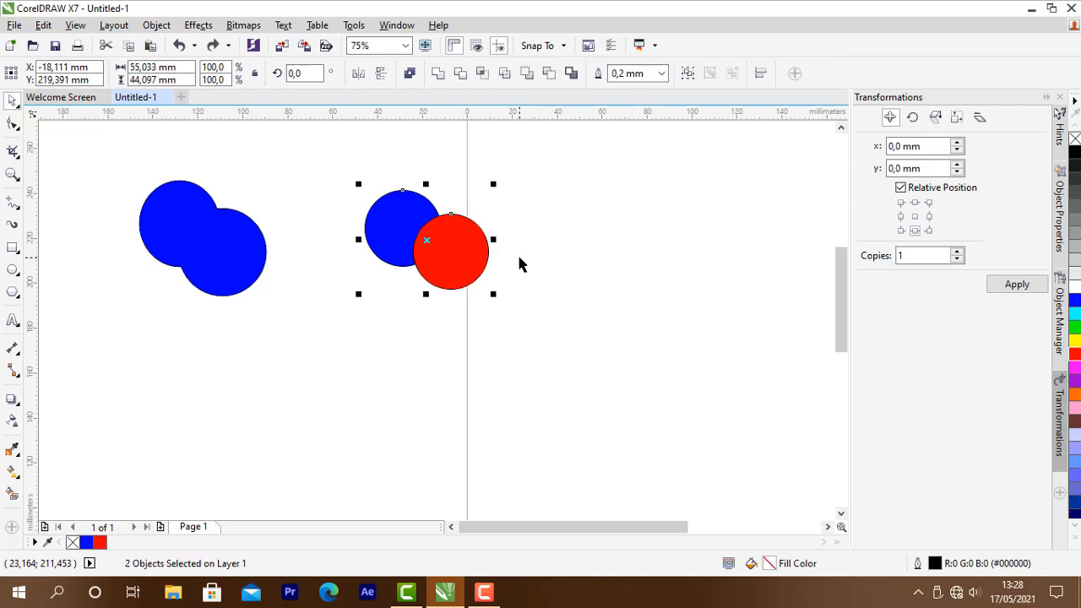
{"action": "left_click", "coordinate": [530, 241]}
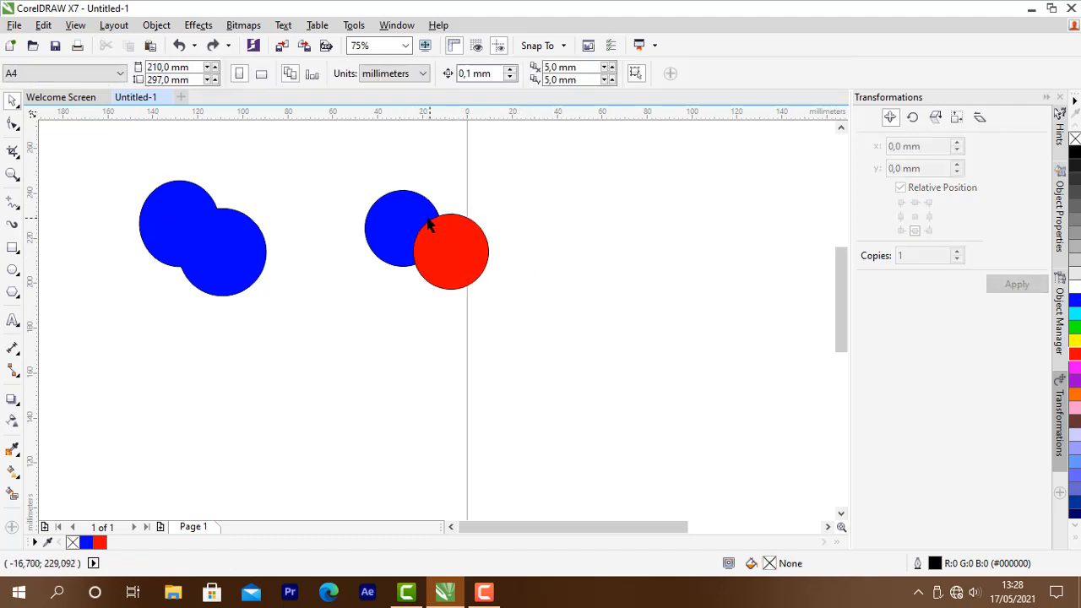
Step: Repeat the trim of the red circle with the blue one, shift the red piece slightly away, and undo both changes
{"action": "left_click", "coordinate": [380, 217]}
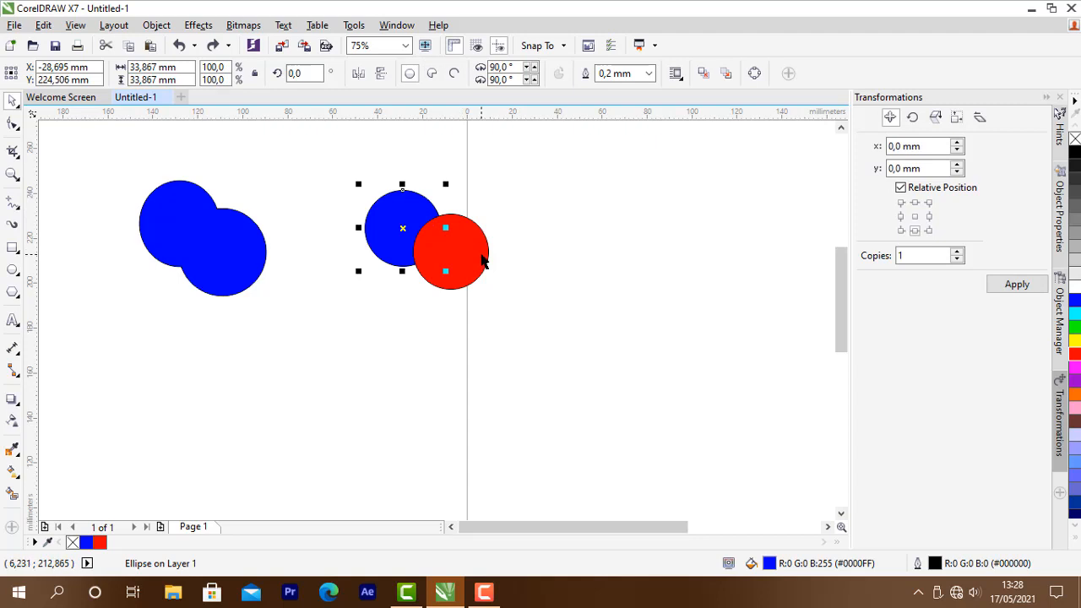
{"action": "left_click", "coordinate": [481, 256], "text": "shift"}
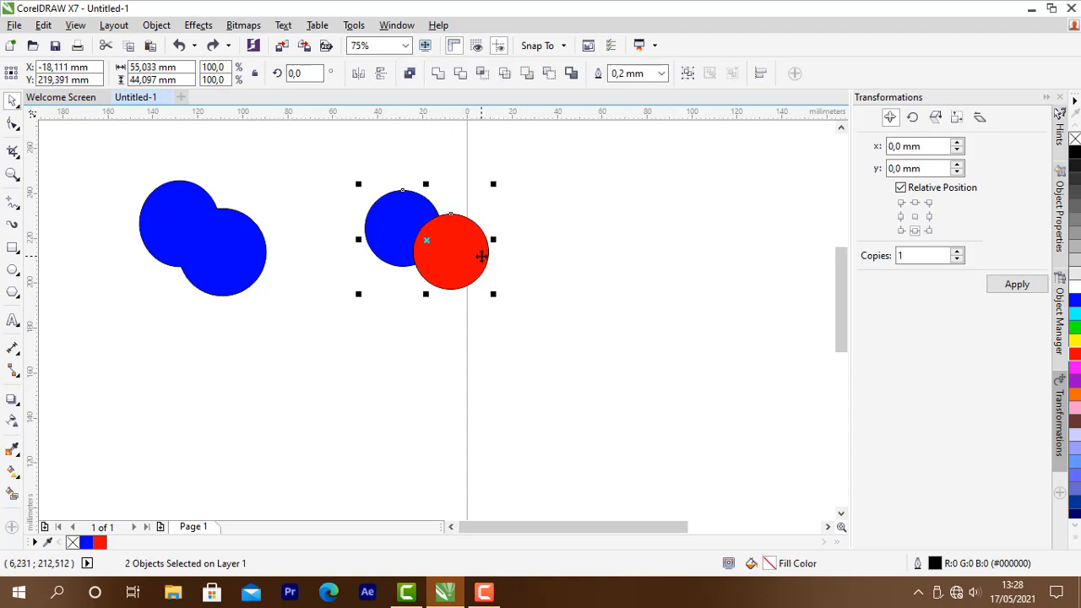
{"action": "left_click", "coordinate": [461, 74]}
{"action": "left_click", "coordinate": [504, 150]}
{"action": "left_click", "coordinate": [478, 249]}
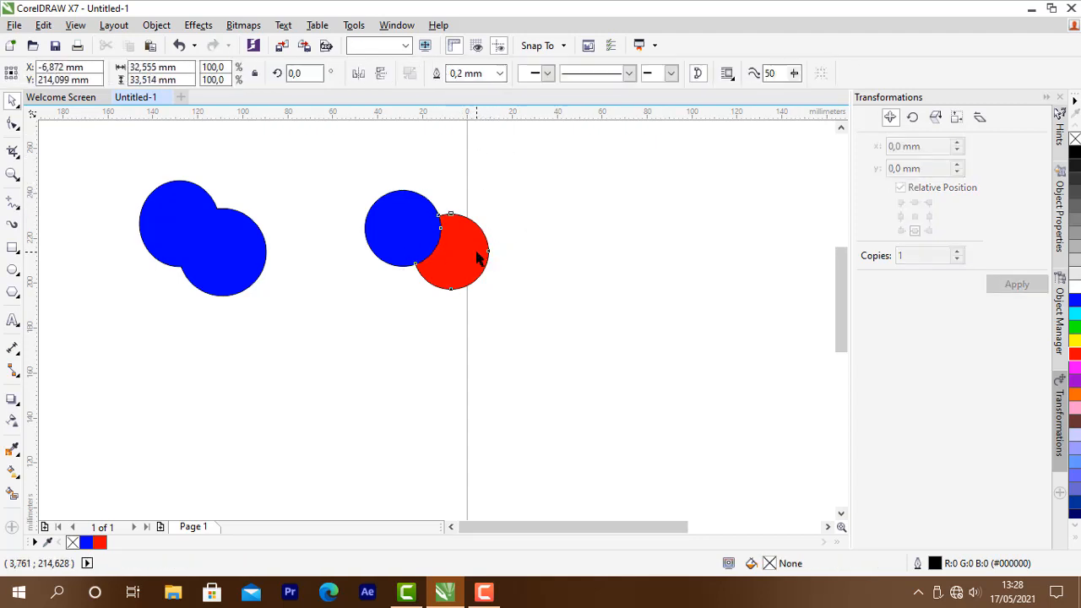
{"action": "left_click_drag", "start_coordinate": [478, 258], "coordinate": [503, 272]}
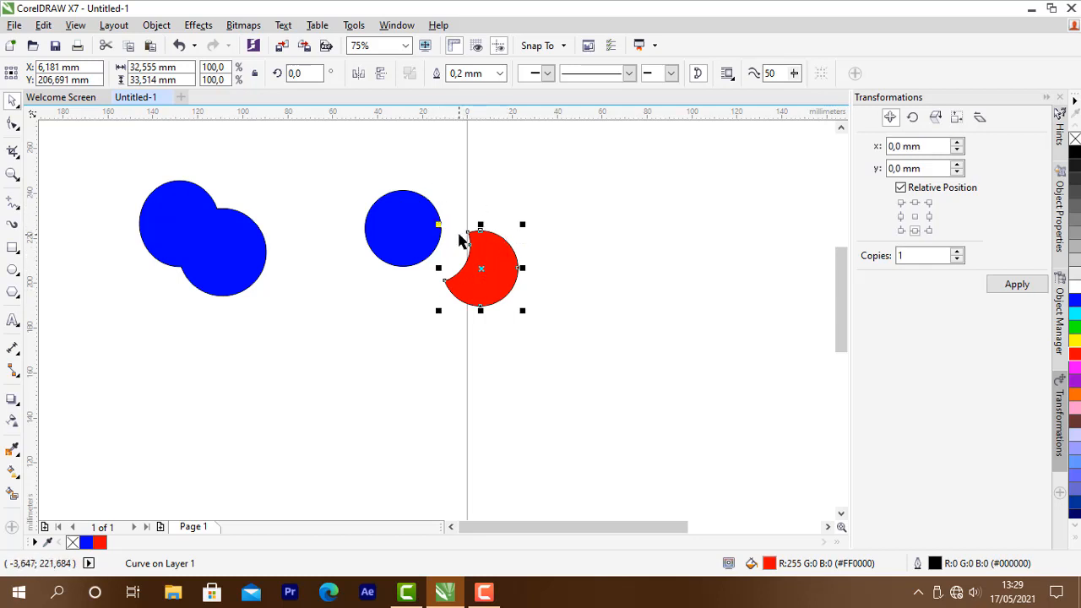
{"action": "key", "text": "ctrl+z"}
{"action": "left_click", "coordinate": [548, 203]}
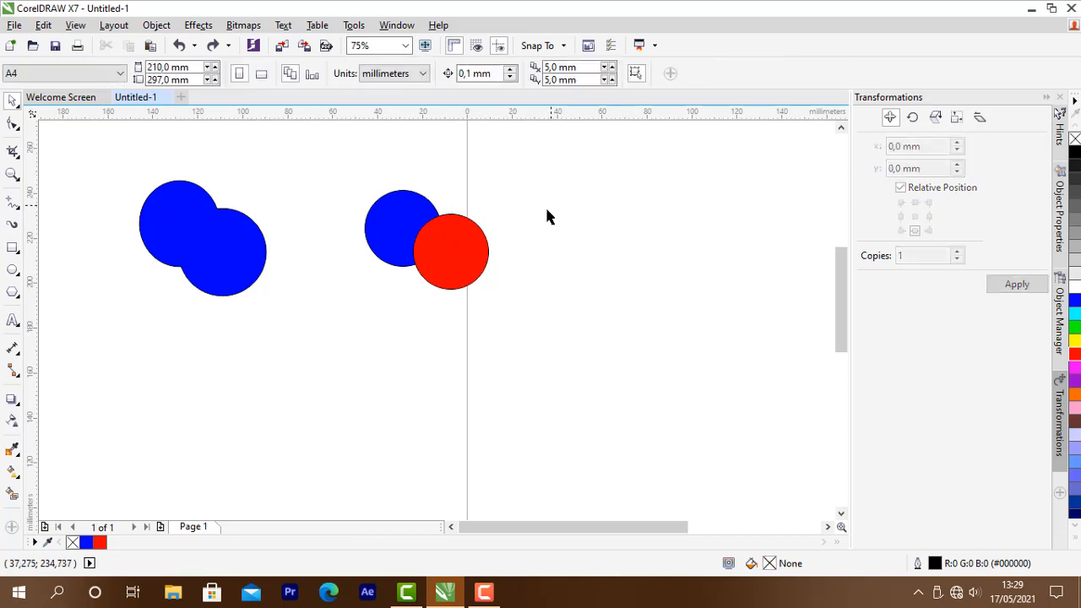
Step: Trim the blue circle by selecting red first and blue last, move the cut blue piece up and left, and undo both changes
{"action": "left_click", "coordinate": [463, 248]}
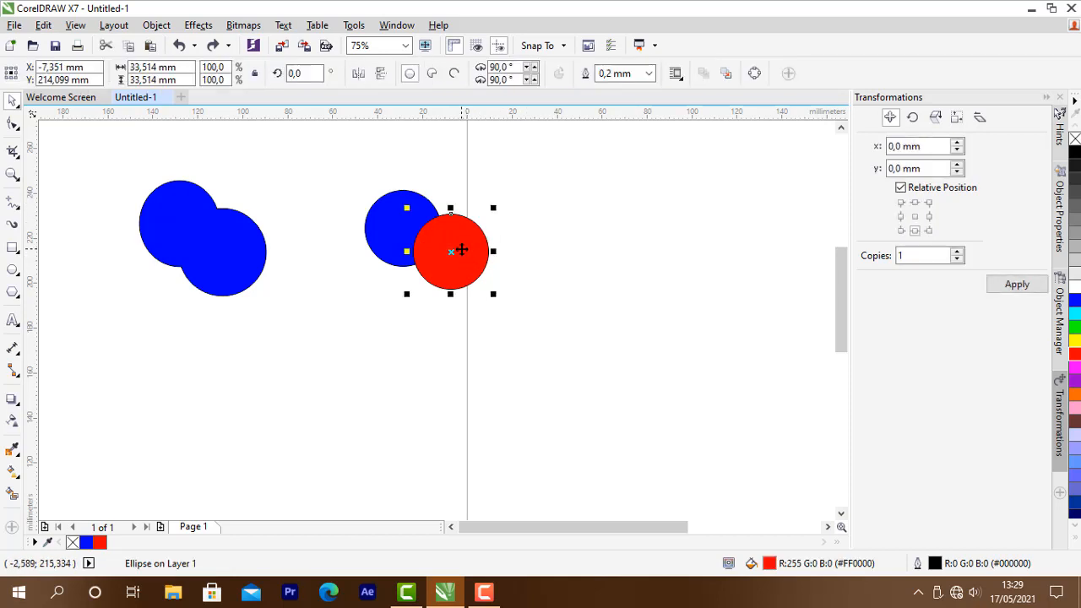
{"action": "left_click", "coordinate": [383, 216], "text": "shift"}
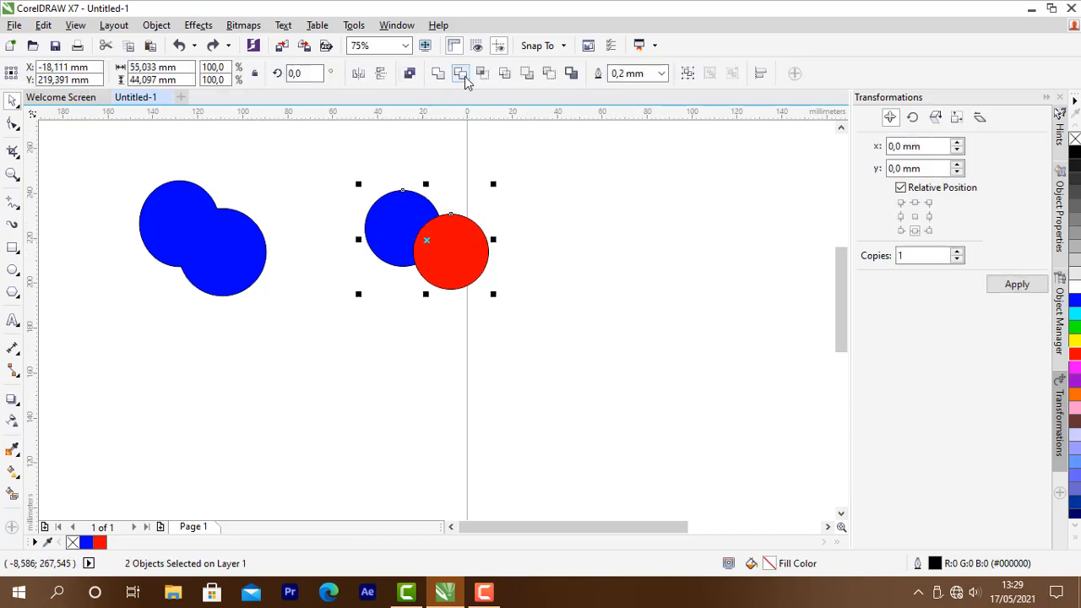
{"action": "left_click", "coordinate": [464, 75]}
{"action": "left_click", "coordinate": [509, 201]}
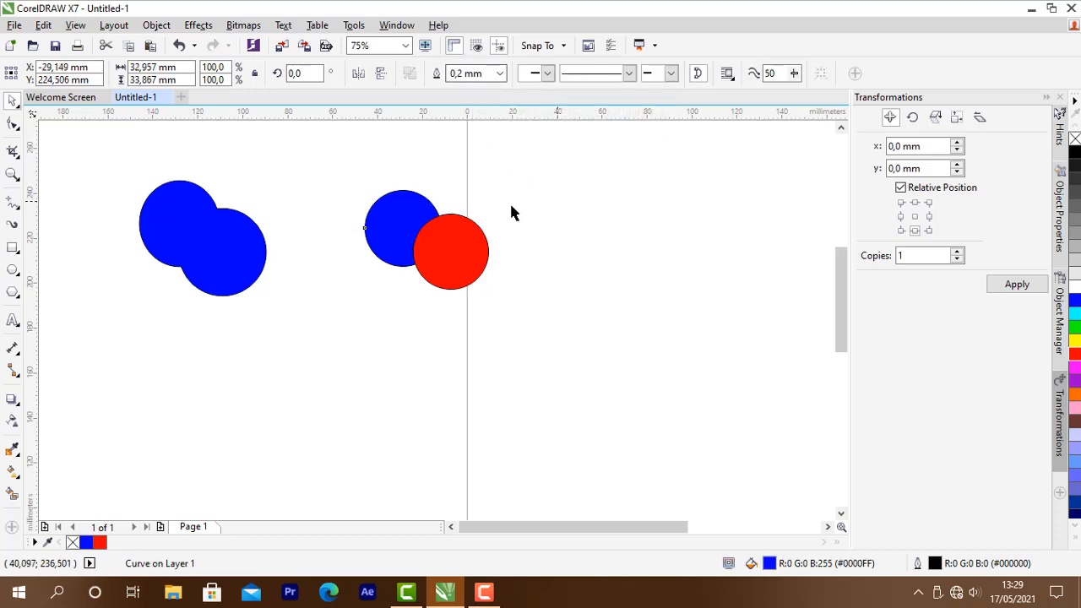
{"action": "left_click_drag", "start_coordinate": [402, 211], "coordinate": [358, 184]}
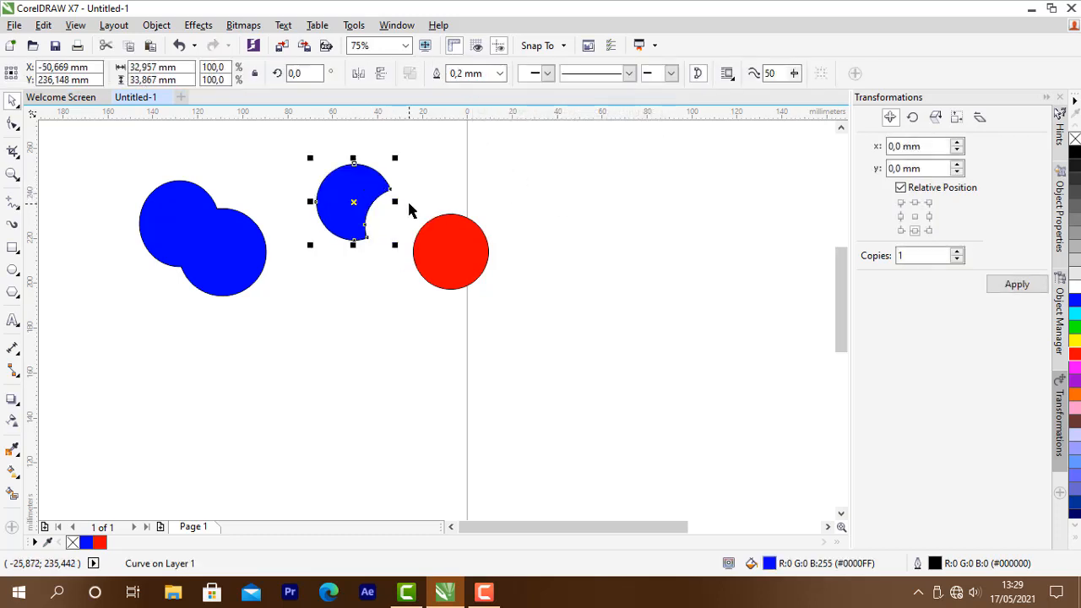
{"action": "key", "text": "ctrl+z"}
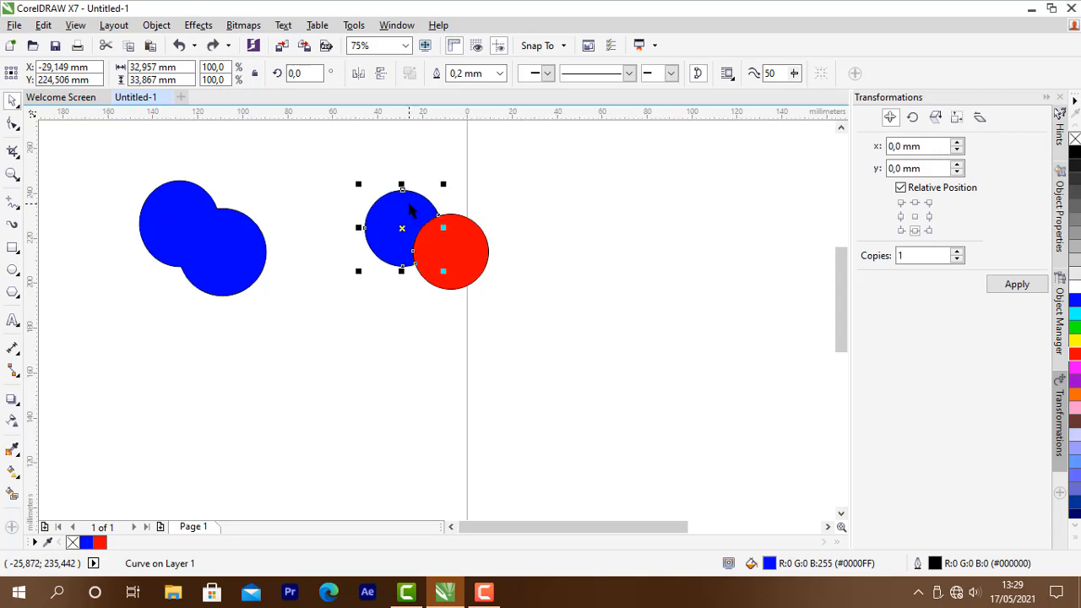
{"action": "key", "text": "ctrl+z"}
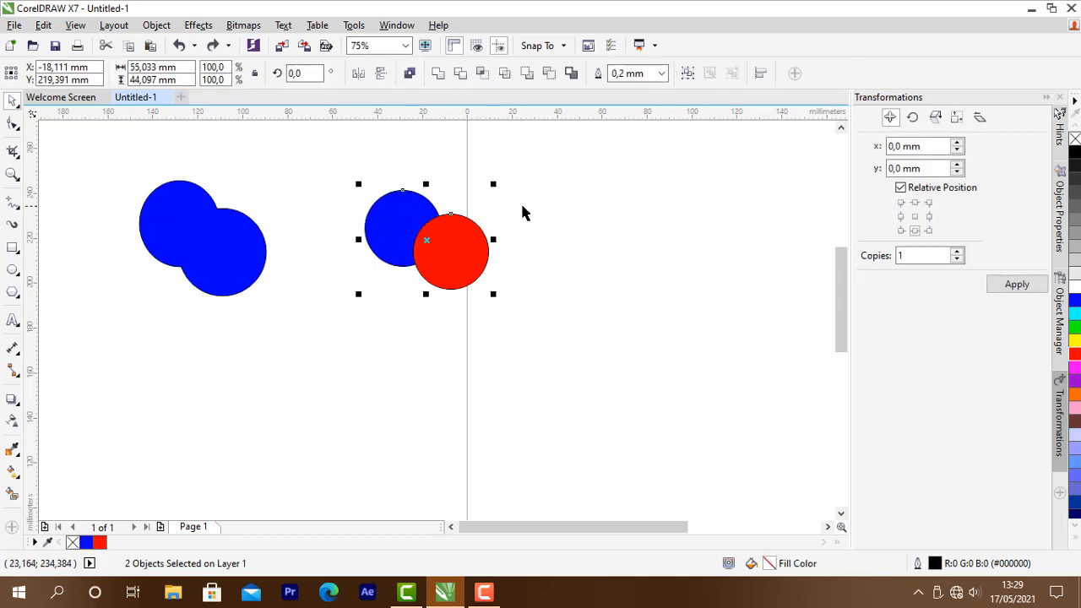
Step: Repeat the trim of the blue circle with the red one, move the red circle aside, and undo both changes
{"action": "left_click", "coordinate": [520, 206]}
{"action": "left_click_drag", "start_coordinate": [439, 258], "coordinate": [510, 272]}
{"action": "key", "text": "ctrl+z"}
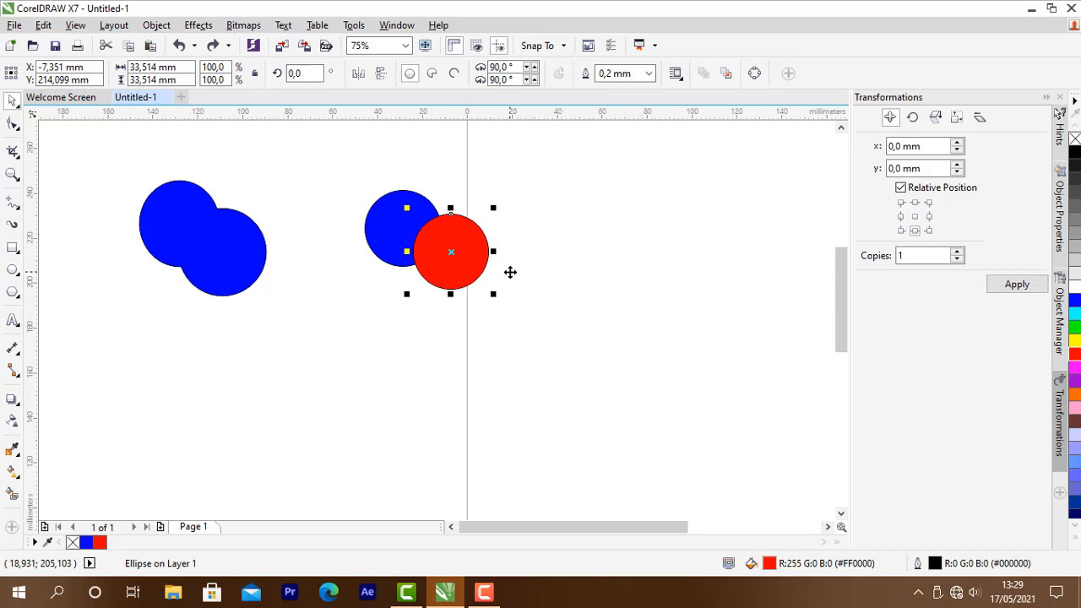
{"action": "left_click", "coordinate": [387, 226], "text": "shift"}
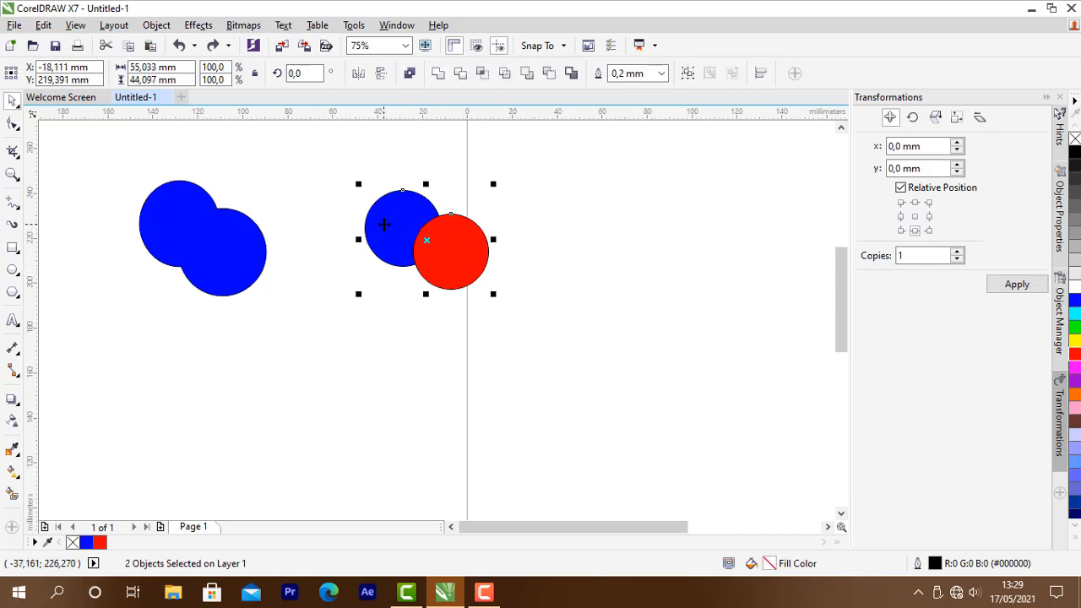
{"action": "left_click", "coordinate": [461, 78]}
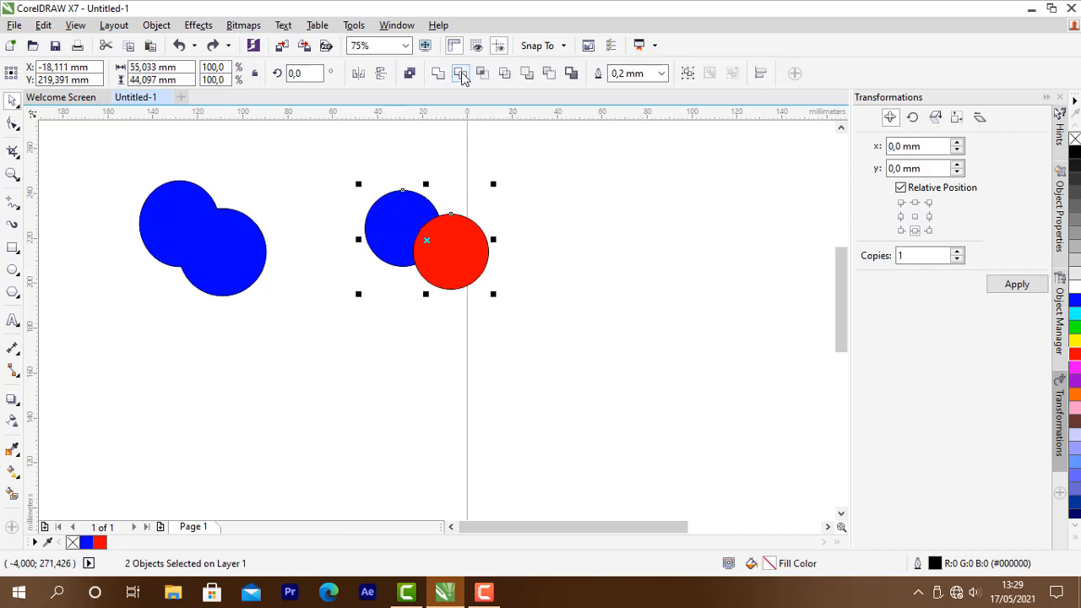
{"action": "left_click", "coordinate": [521, 164]}
{"action": "left_click_drag", "start_coordinate": [466, 264], "coordinate": [537, 282]}
{"action": "key", "text": "ctrl+z"}
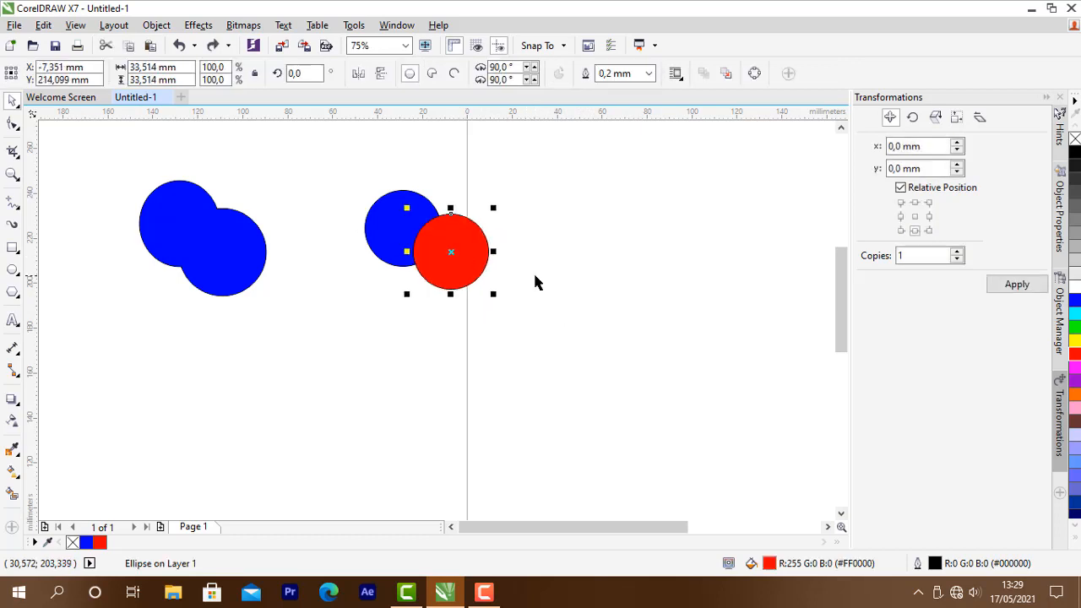
{"action": "key", "text": "ctrl+z"}
{"action": "left_click", "coordinate": [548, 231]}
Step: Trim the blue circle with the red circle selected first and the blue one last, and clear the selection
{"action": "left_click", "coordinate": [460, 255]}
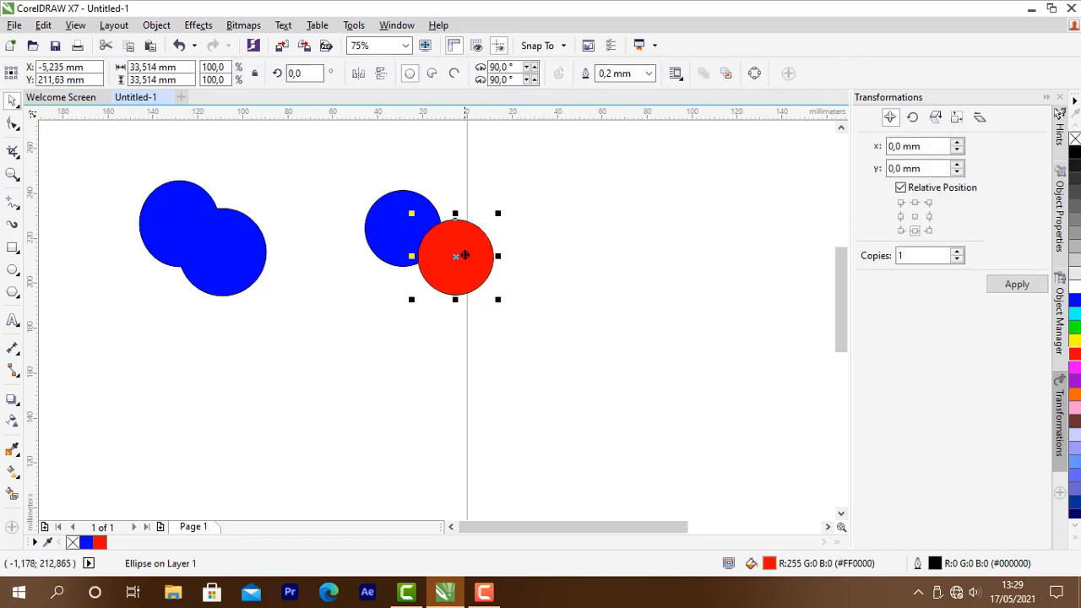
{"action": "left_click", "coordinate": [429, 250]}
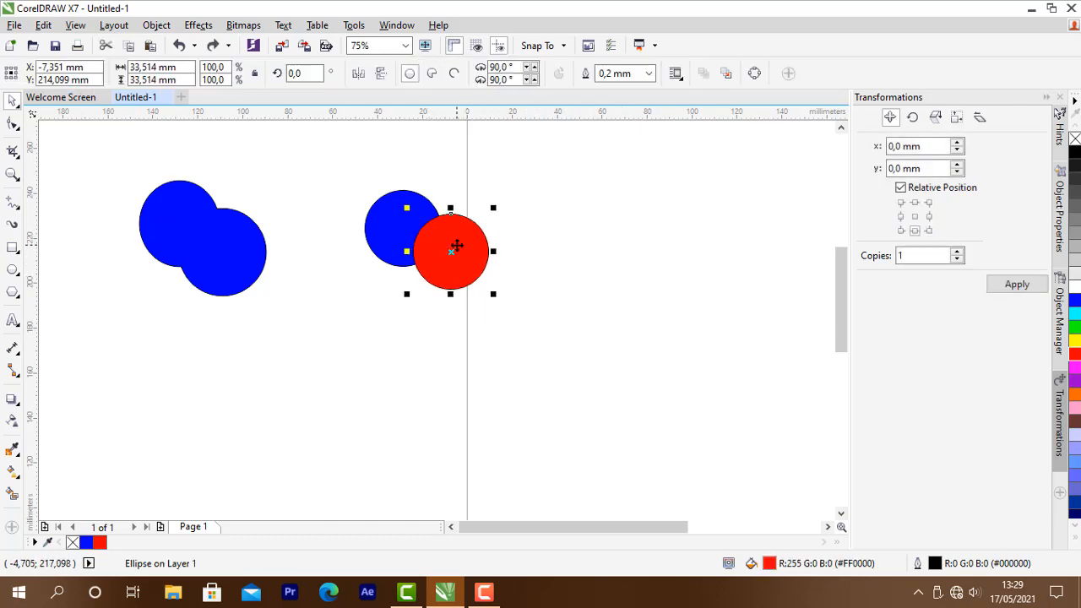
{"action": "left_click", "coordinate": [381, 213], "text": "shift"}
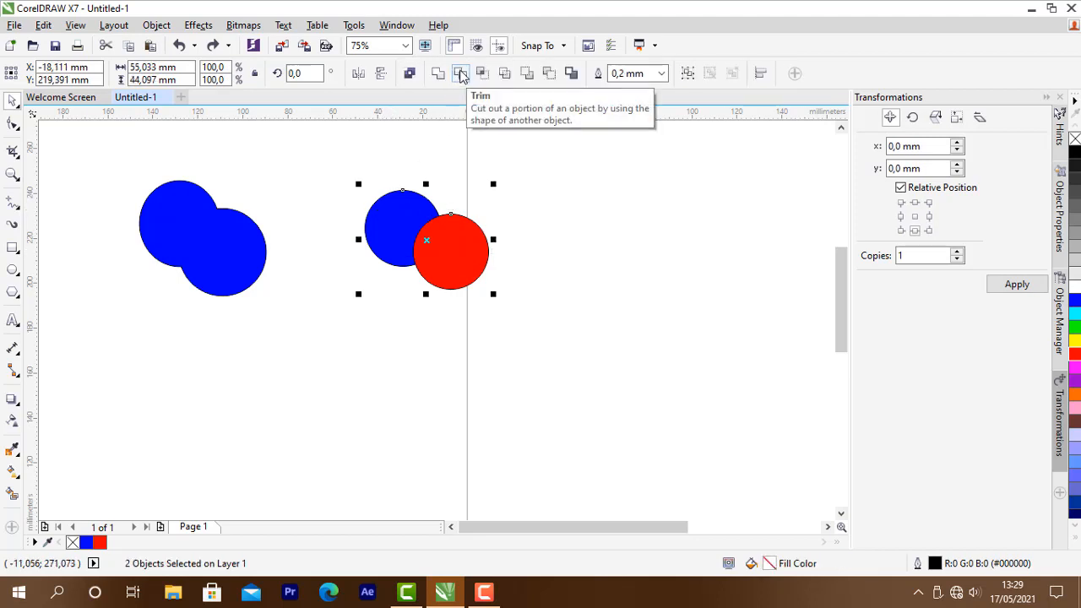
{"action": "left_click", "coordinate": [460, 76]}
{"action": "left_click", "coordinate": [492, 164]}
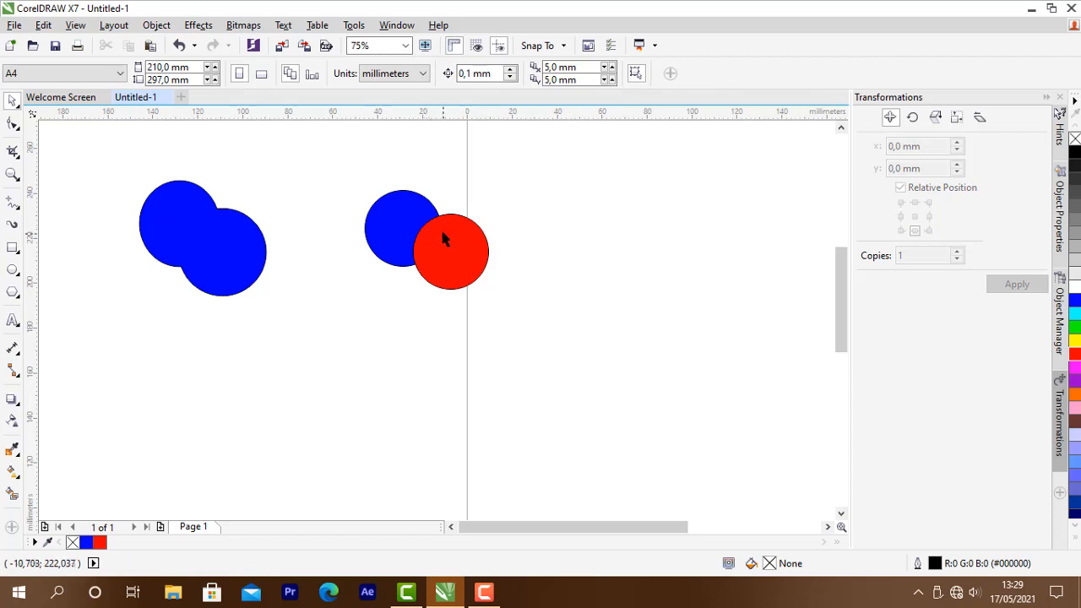
Step: Move the red circle to the right, off the trimmed blue shape, and undo that move
{"action": "left_click", "coordinate": [453, 238]}
{"action": "left_click", "coordinate": [378, 216]}
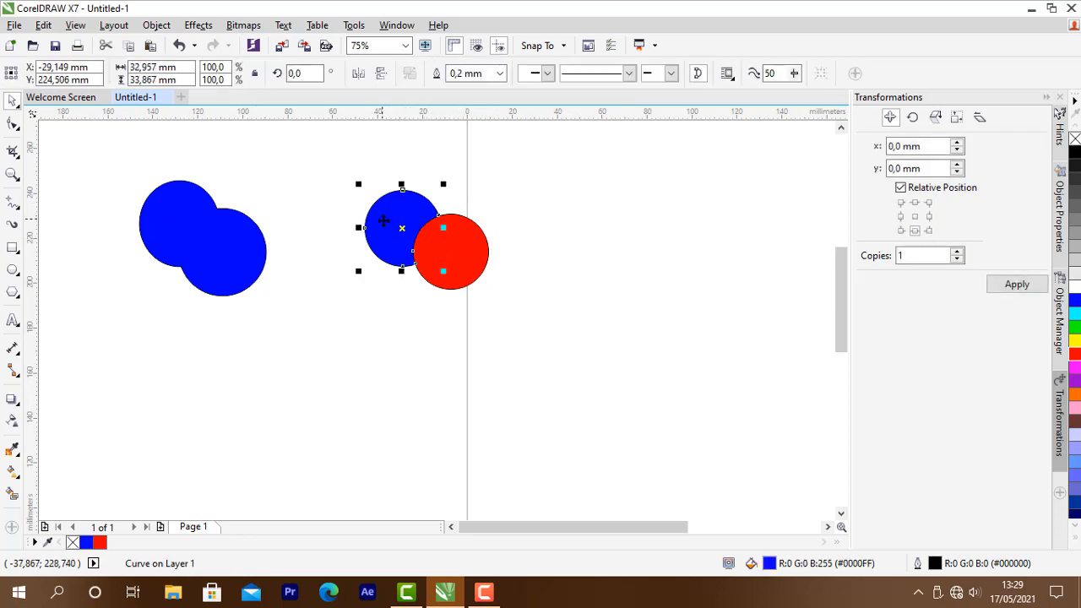
{"action": "left_click_drag", "start_coordinate": [447, 247], "coordinate": [514, 255]}
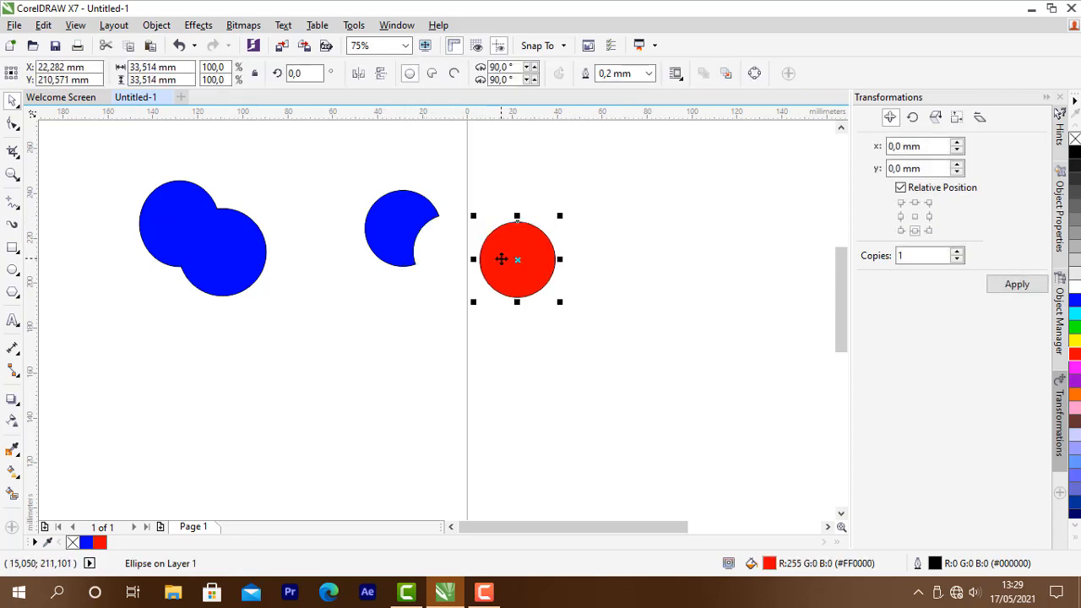
{"action": "key", "text": "ctrl+z"}
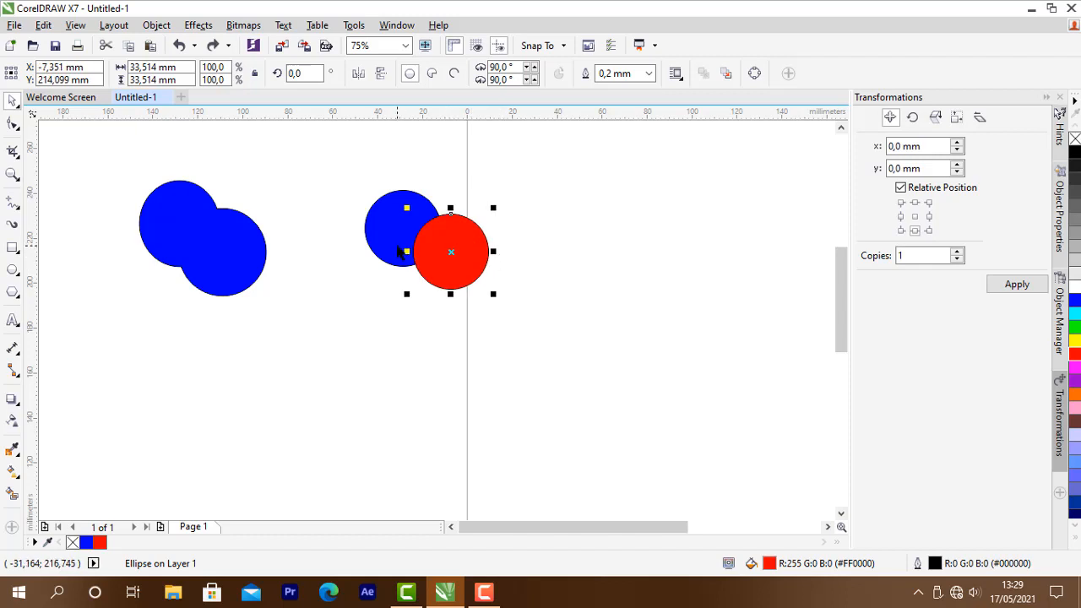
Step: Draw two separate circles about 23 mm in diameter below the overlapping blue and red pair
{"action": "left_click", "coordinate": [14, 271]}
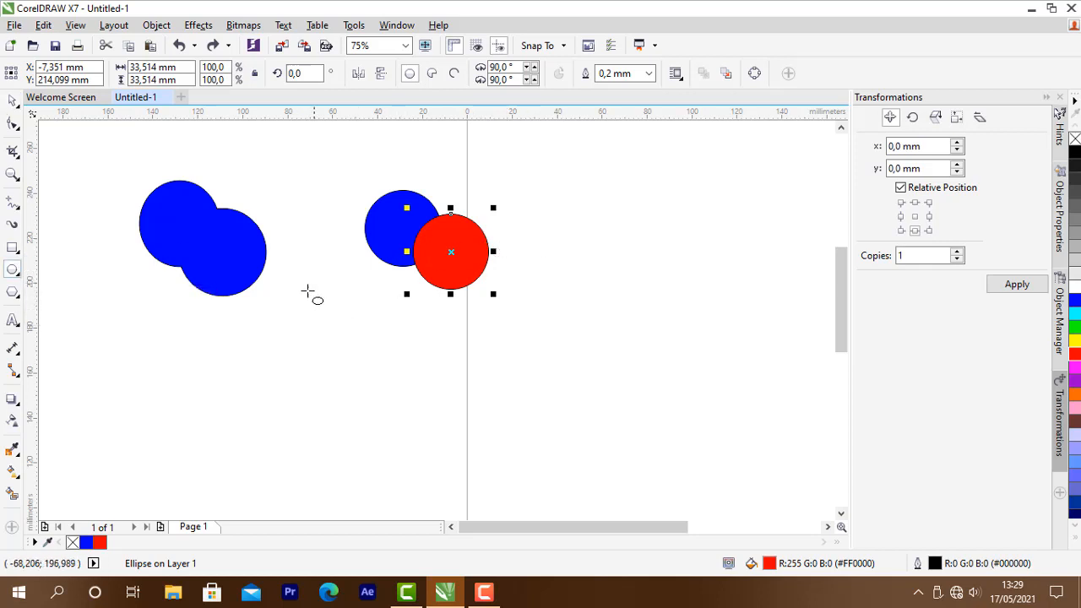
{"action": "mouse_move", "coordinate": [312, 305]}
{"action": "left_mouse_down"}
{"action": "mouse_move", "coordinate": [432, 417]}
{"action": "mouse_move", "coordinate": [406, 394]}
{"action": "mouse_move", "coordinate": [417, 358]}
{"action": "left_mouse_up"}
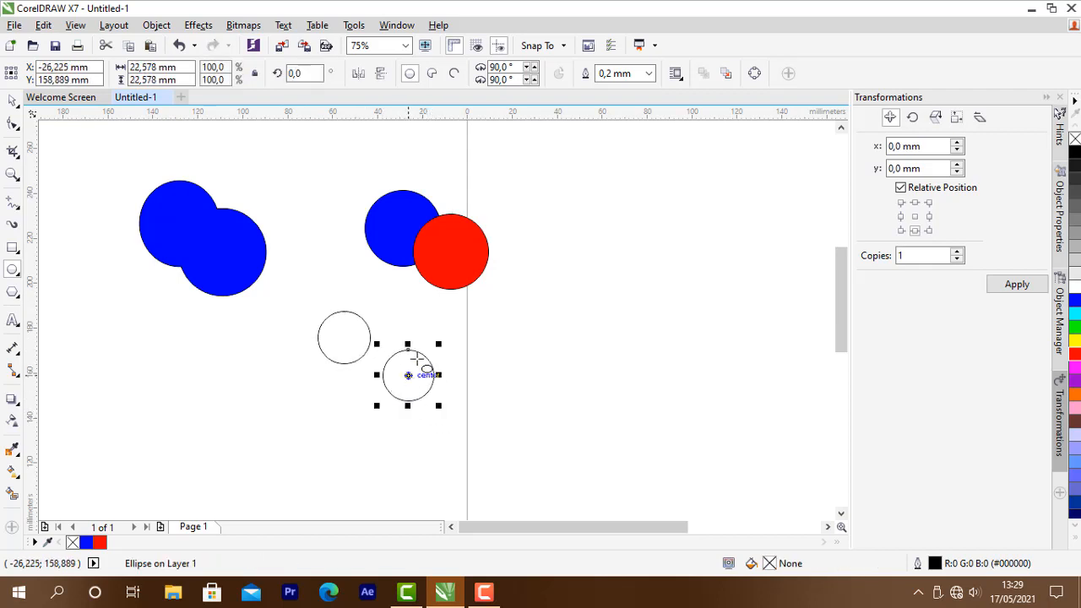
{"action": "left_click", "coordinate": [12, 102]}
Step: Fill the first new circle blue and the second red, and move the red one to overlap the blue circle's lower-right edge
{"action": "left_click", "coordinate": [350, 321]}
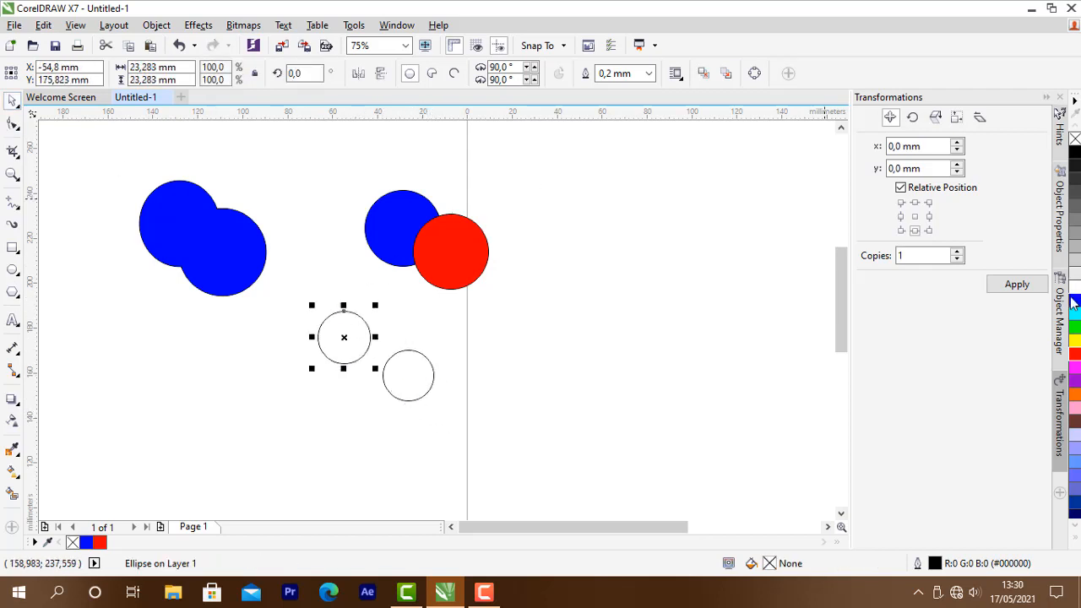
{"action": "left_click", "coordinate": [1074, 300]}
{"action": "left_click", "coordinate": [402, 350]}
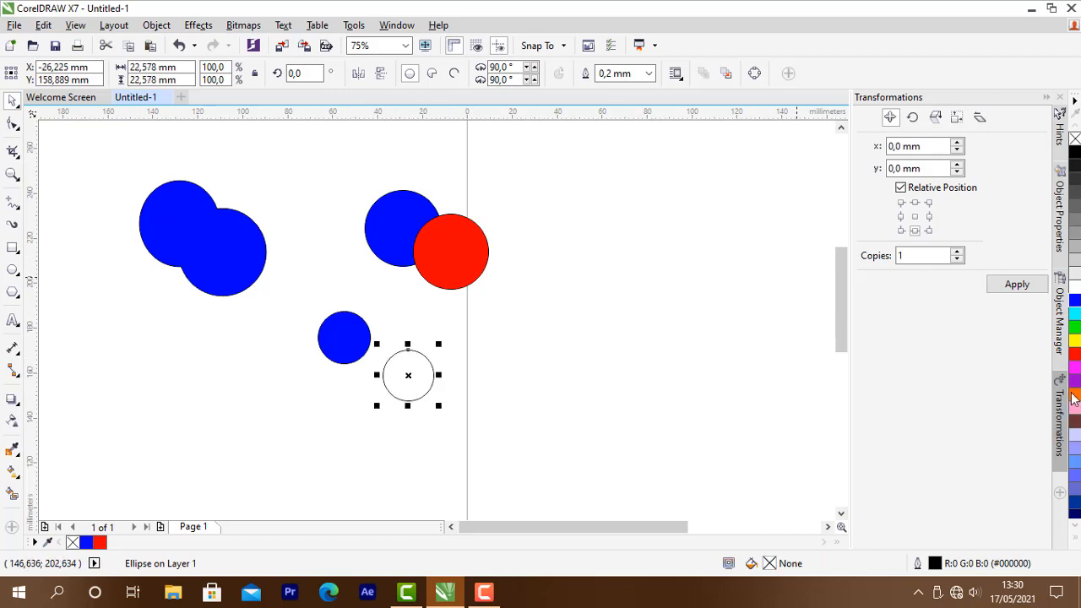
{"action": "left_click", "coordinate": [1074, 353]}
{"action": "left_click_drag", "start_coordinate": [410, 374], "coordinate": [386, 364]}
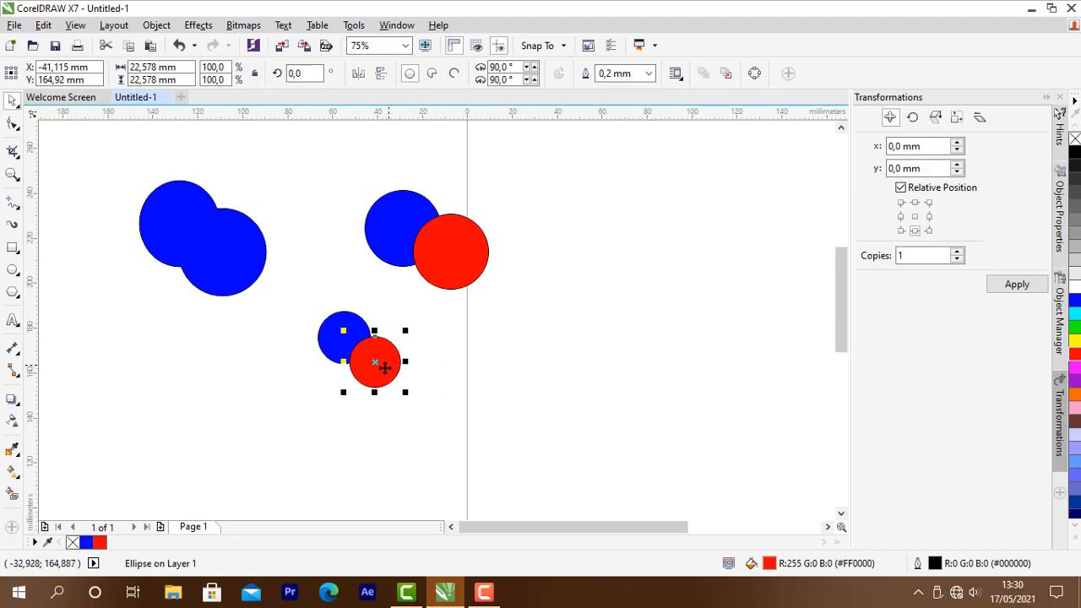
Step: Remove the fill of the small red circle to examine where it overlaps the blue circle
{"action": "scroll", "coordinate": [373, 374], "scroll_direction": "up", "scroll_amount": 2}
{"action": "scroll", "coordinate": [372, 375], "scroll_direction": "up", "scroll_amount": 2}
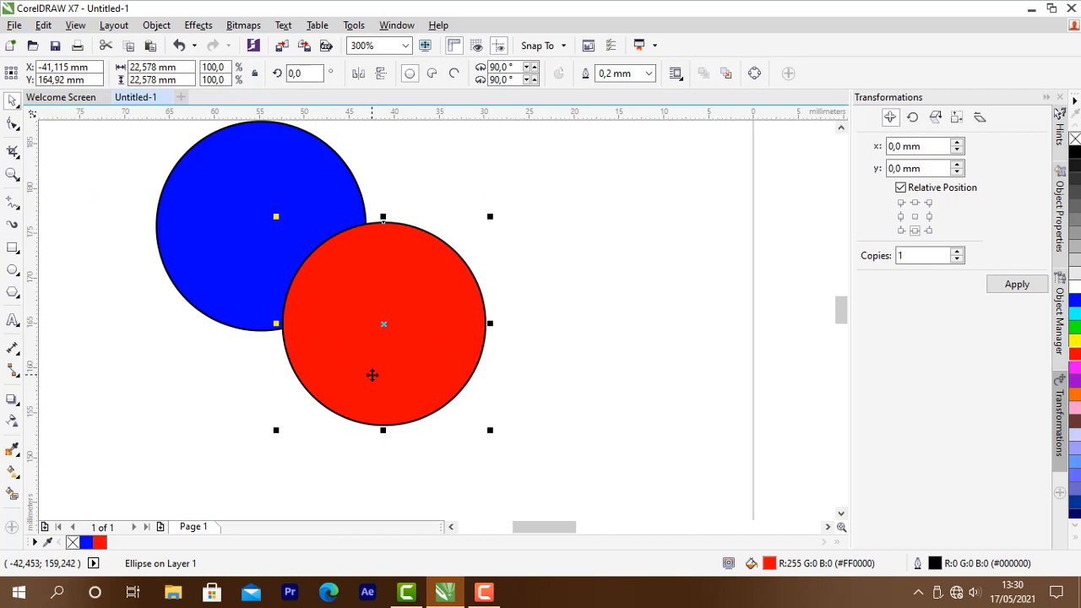
{"action": "scroll", "coordinate": [379, 209], "scroll_direction": "down", "scroll_amount": 1}
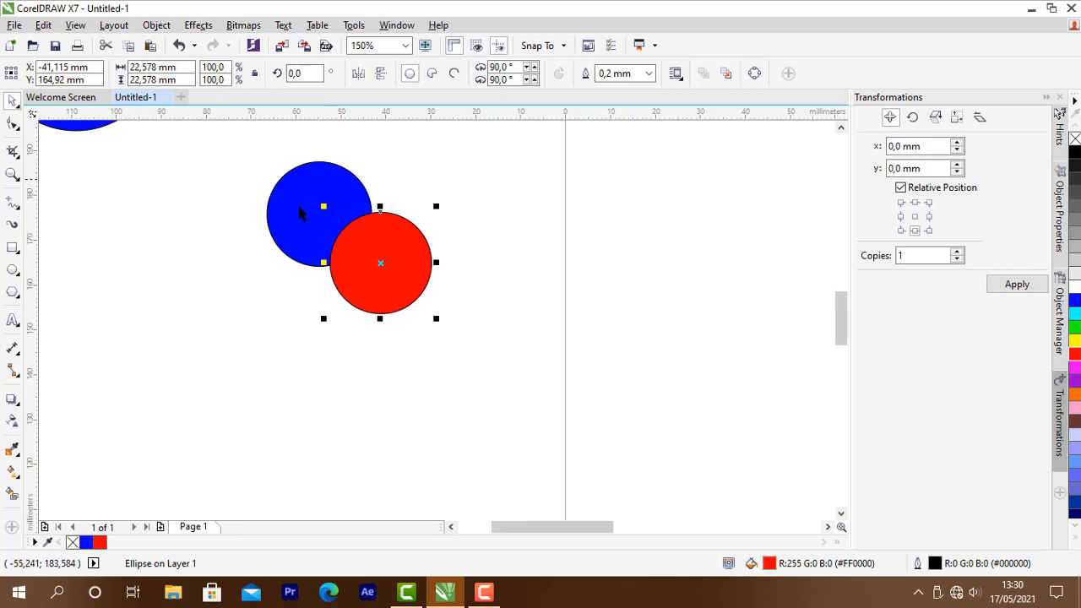
{"action": "left_click", "coordinate": [431, 175]}
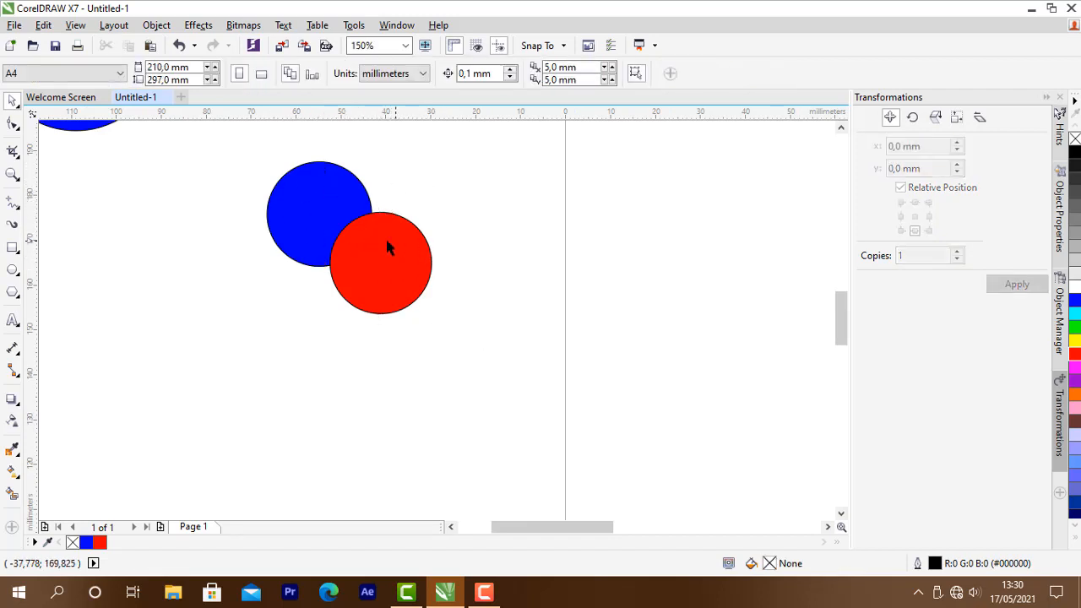
{"action": "left_click", "coordinate": [385, 263]}
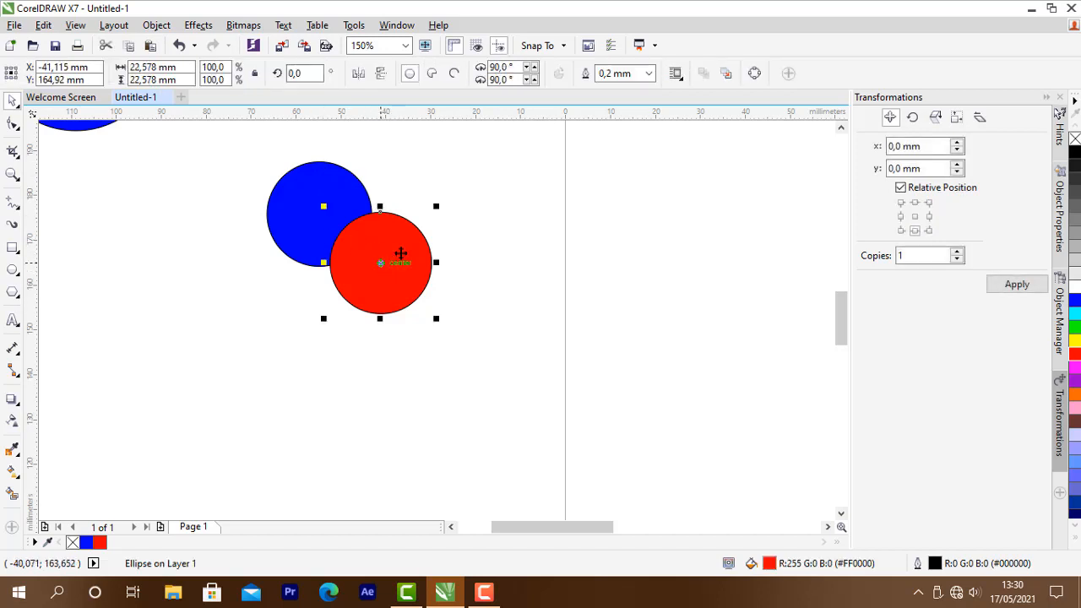
{"action": "left_click", "coordinate": [1075, 140]}
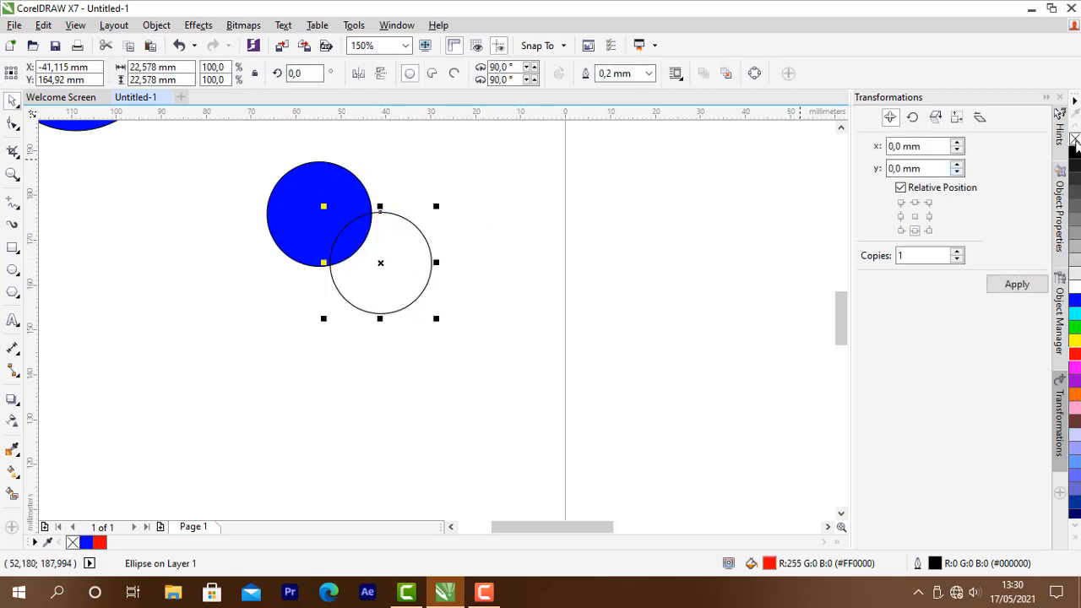
{"action": "left_click", "coordinate": [592, 237]}
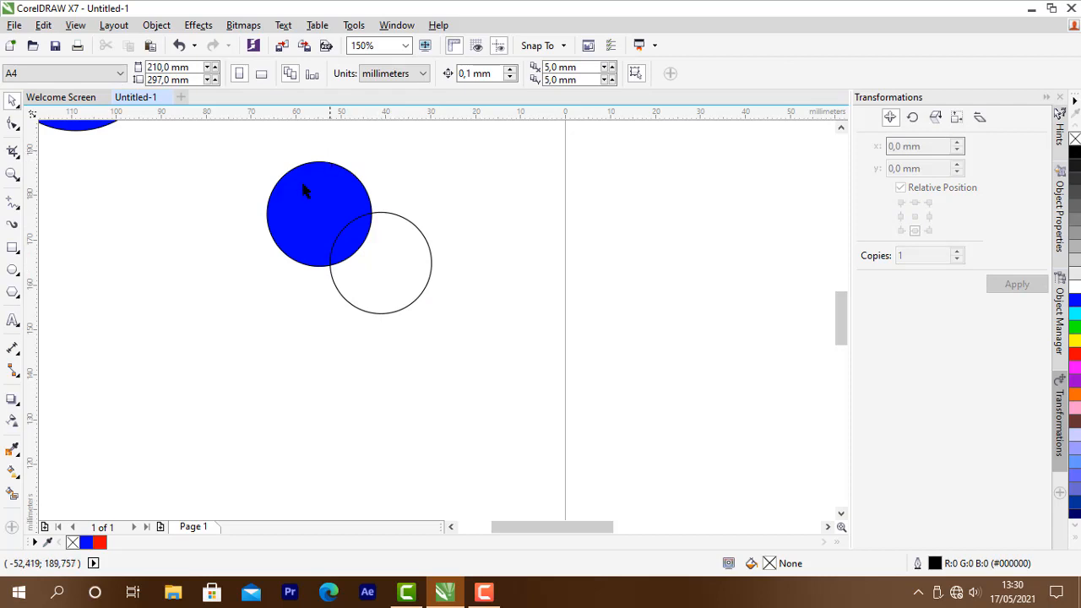
{"action": "scroll", "coordinate": [341, 228], "scroll_direction": "up", "scroll_amount": 1}
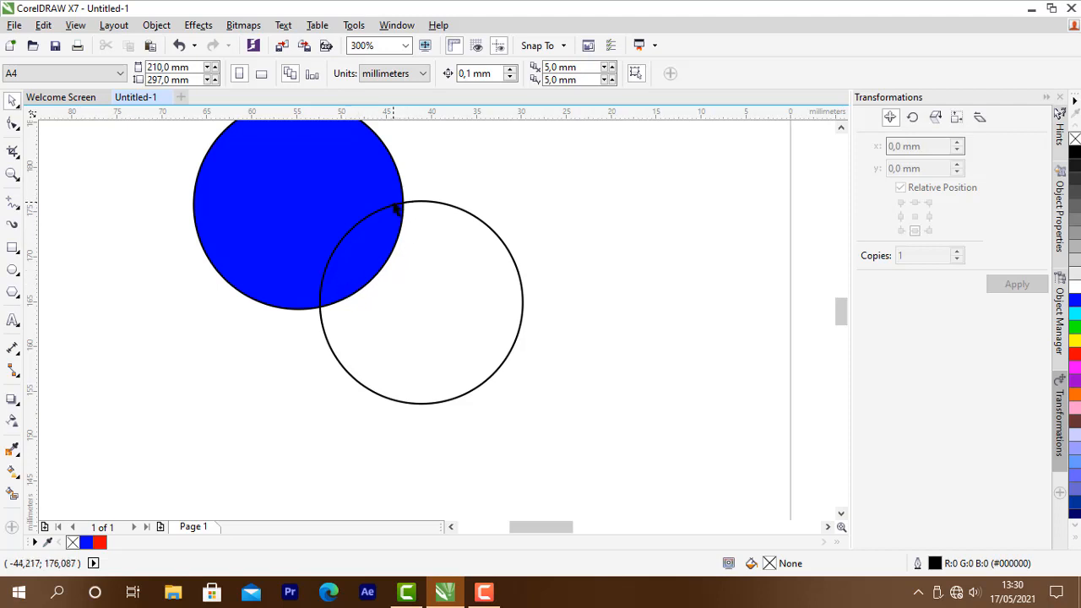
Step: Fill the unfilled small circle red again
{"action": "scroll", "coordinate": [391, 208], "scroll_direction": "down", "scroll_amount": 2}
{"action": "left_click", "coordinate": [406, 251]}
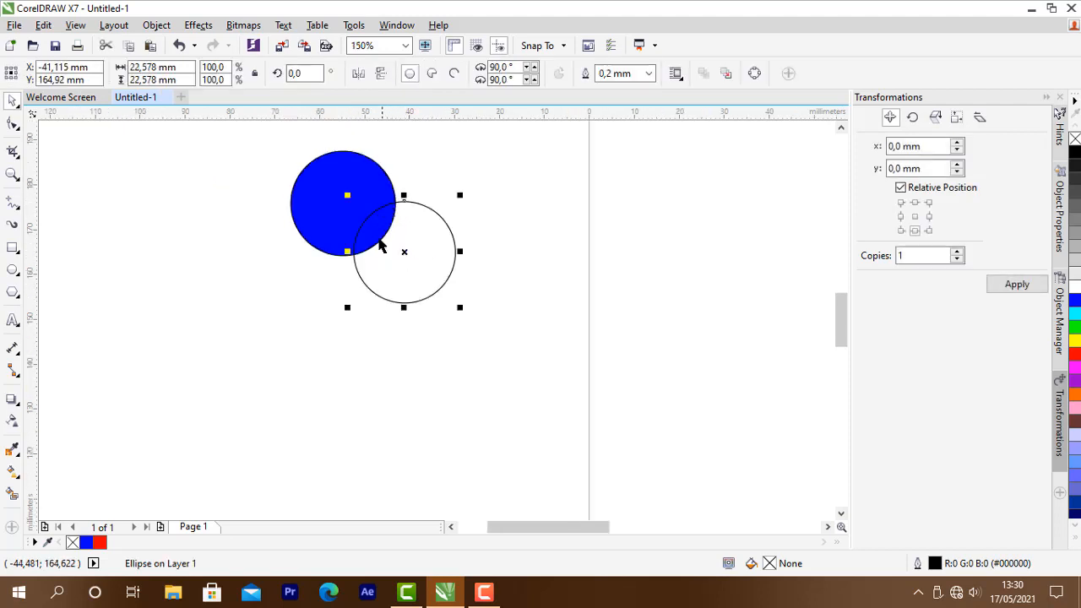
{"action": "left_click", "coordinate": [463, 161]}
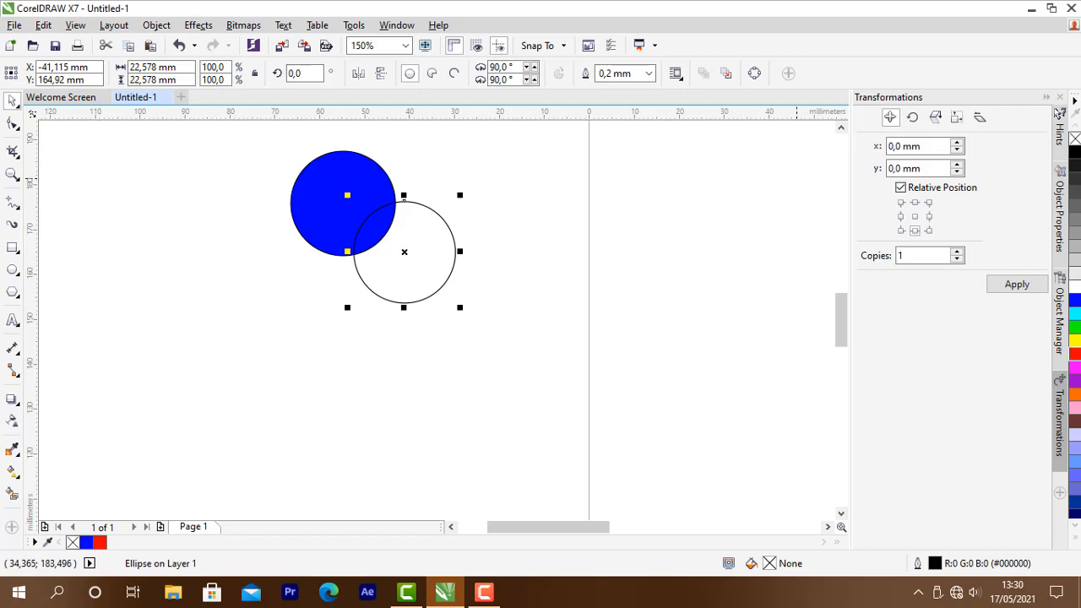
{"action": "left_click", "coordinate": [1075, 353]}
Step: Intersect the two small circles, selecting the red one first and the blue one last, and clear the selection
{"action": "scroll", "coordinate": [836, 146], "scroll_direction": "up", "scroll_amount": 1}
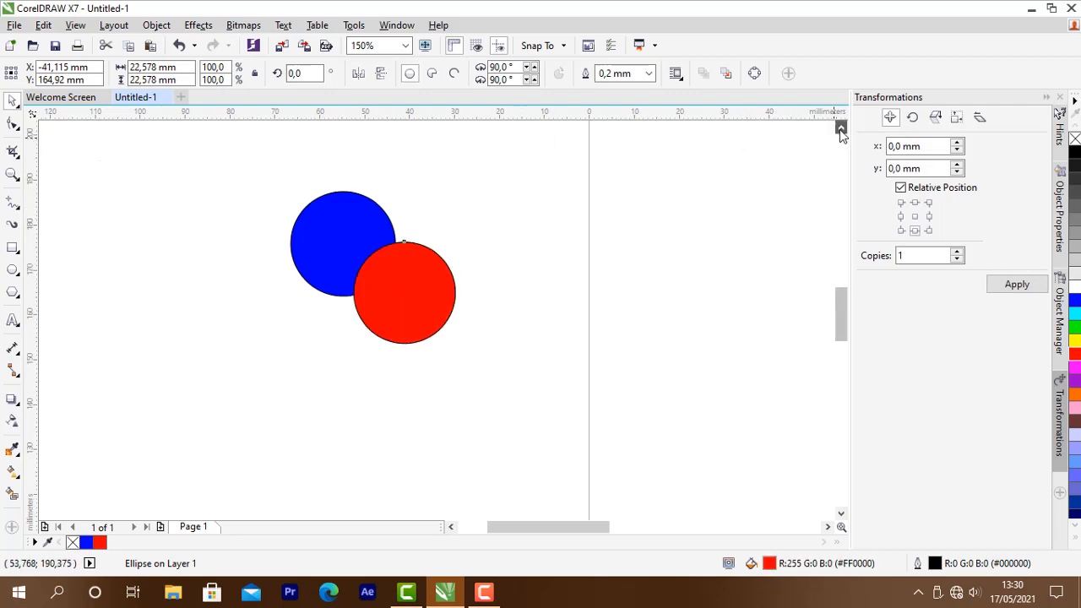
{"action": "left_click", "coordinate": [331, 224], "text": "shift"}
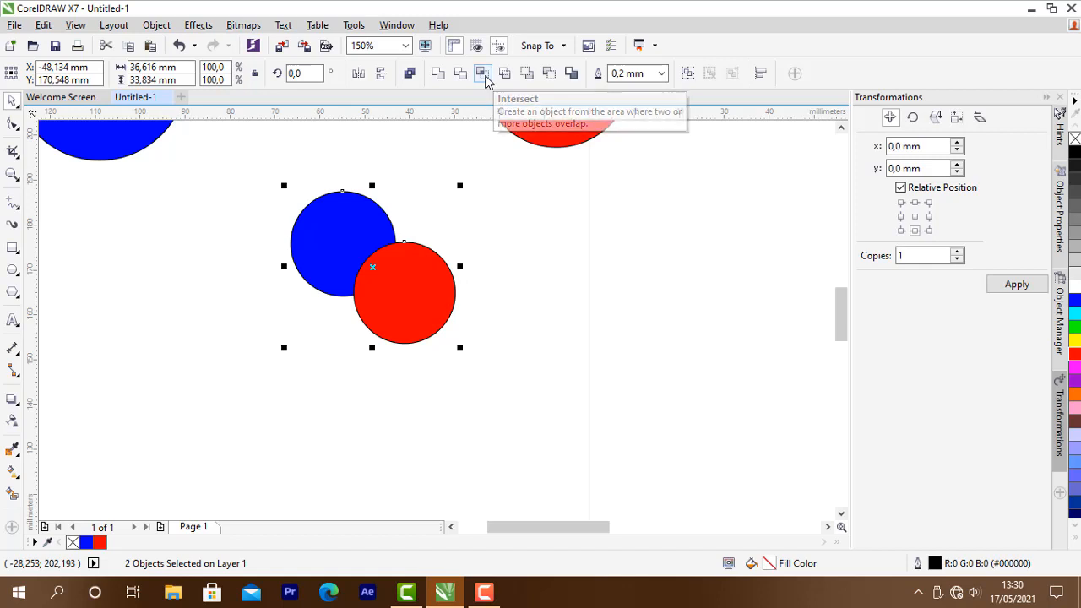
{"action": "left_click", "coordinate": [485, 78]}
{"action": "left_click", "coordinate": [464, 190]}
Step: Move the blue intersection piece up and right, off the circles, and undo both the move and the intersection
{"action": "left_click", "coordinate": [395, 267]}
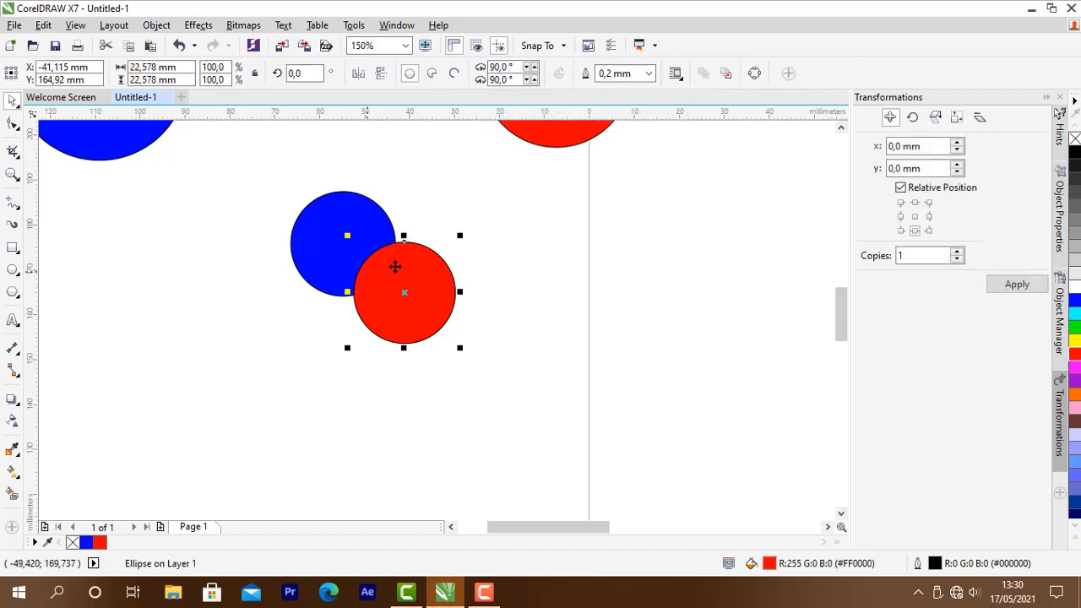
{"action": "left_click", "coordinate": [422, 224]}
{"action": "left_click", "coordinate": [389, 260]}
{"action": "left_click", "coordinate": [426, 213]}
{"action": "left_click_drag", "start_coordinate": [426, 214], "coordinate": [334, 343]}
{"action": "left_click_drag", "start_coordinate": [374, 269], "coordinate": [448, 188]}
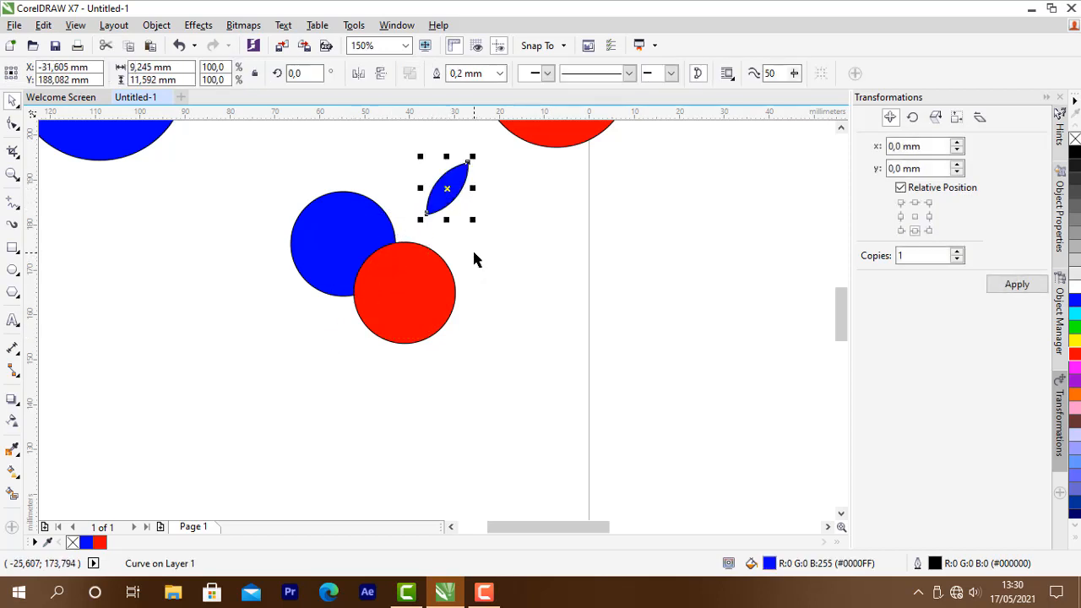
{"action": "key", "text": "ctrl+z"}
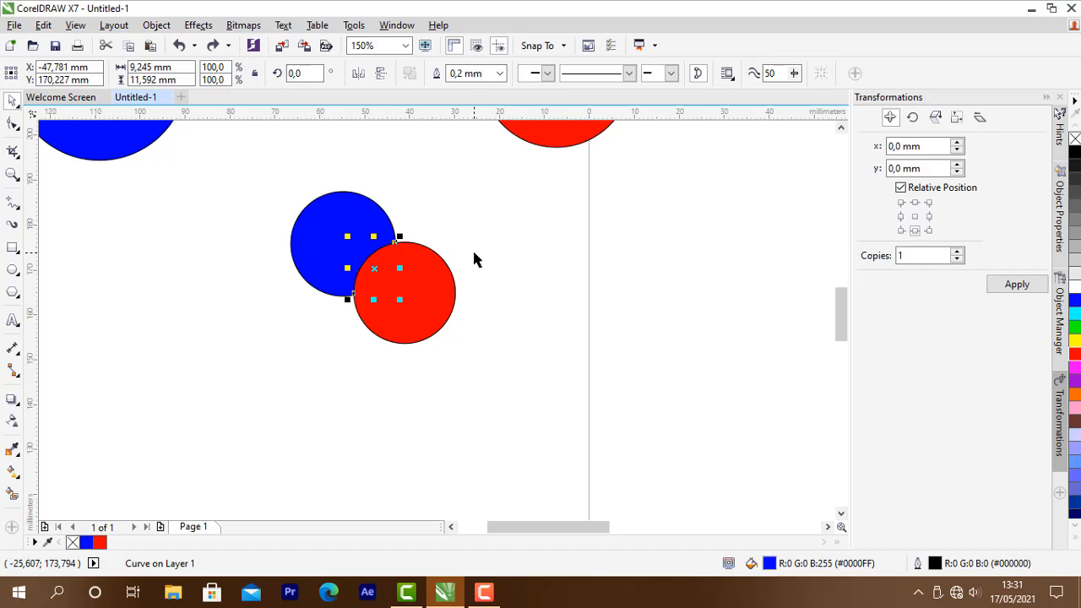
{"action": "key", "text": "ctrl+z"}
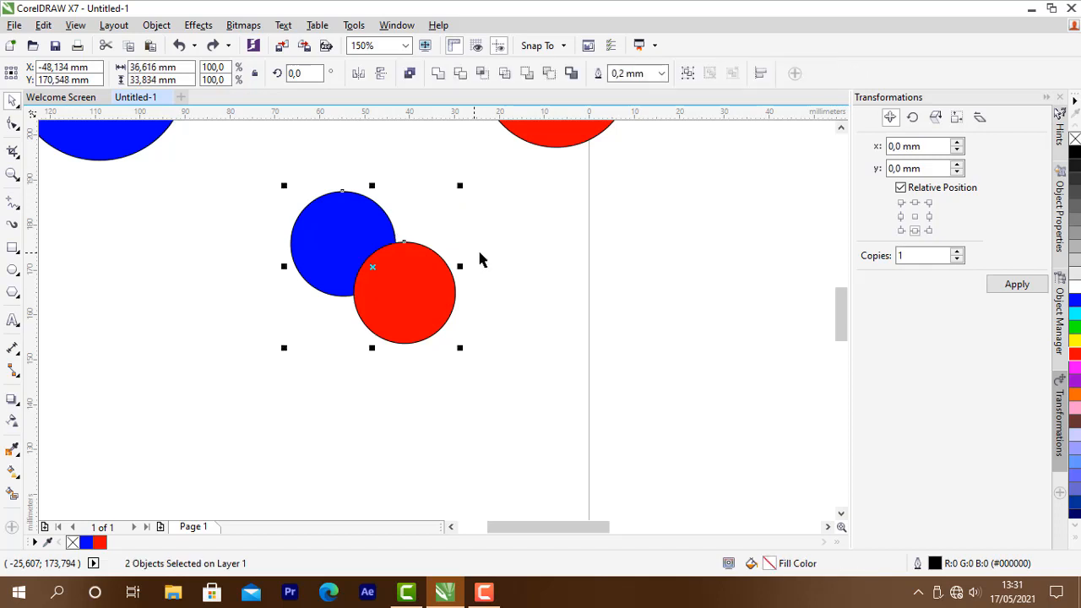
{"action": "left_click", "coordinate": [480, 254]}
{"action": "left_click_drag", "start_coordinate": [395, 293], "coordinate": [444, 331]}
{"action": "key", "text": "Escape"}
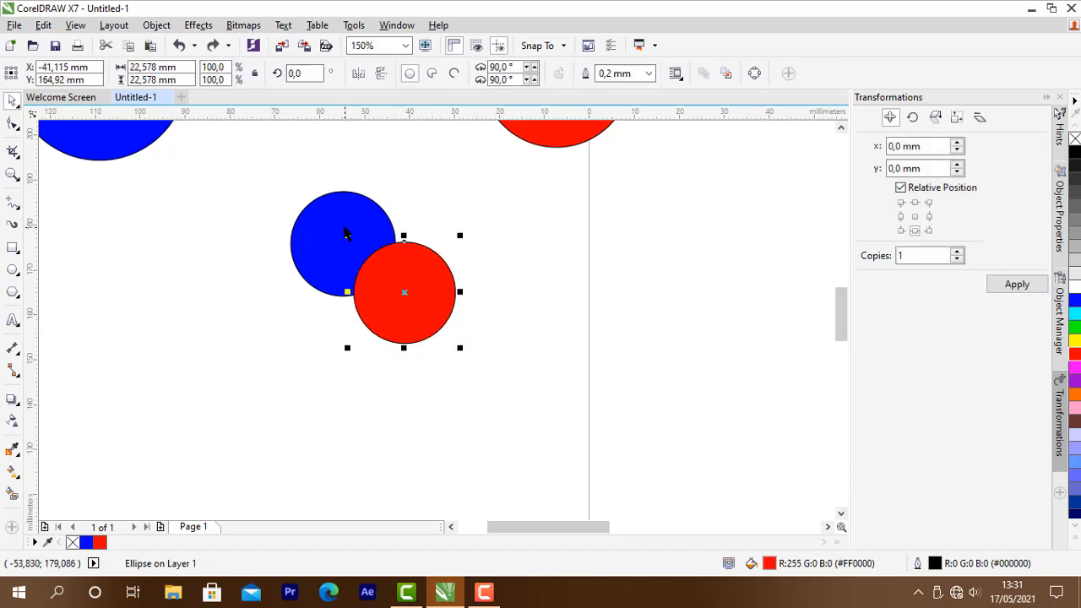
Step: Intersect the small circles with blue selected first and red last, and move the red overlap piece to the right of the circles
{"action": "left_click", "coordinate": [334, 221]}
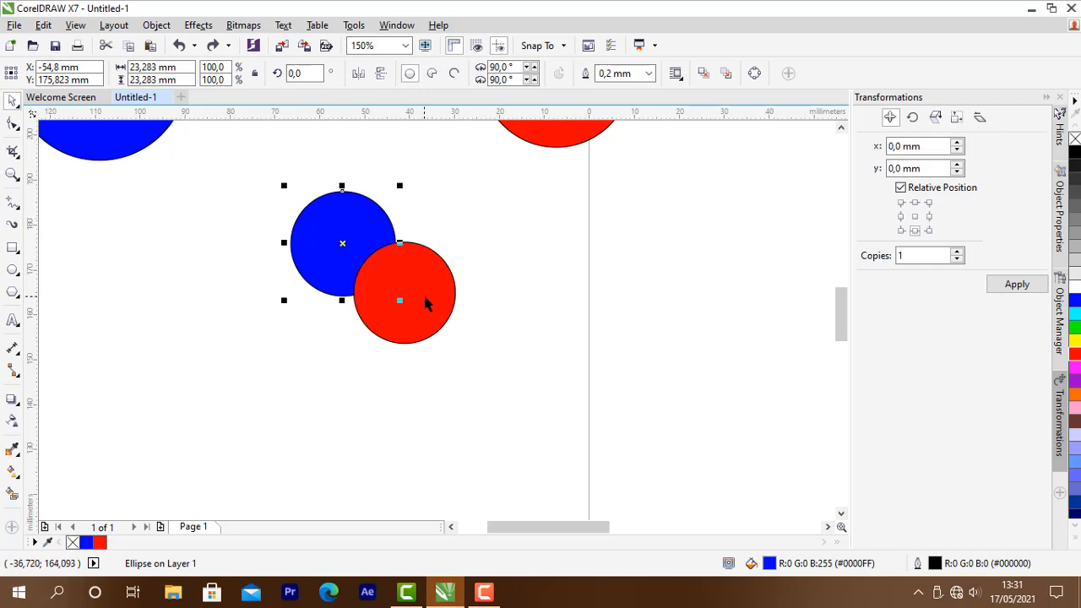
{"action": "left_click", "coordinate": [428, 301], "text": "shift"}
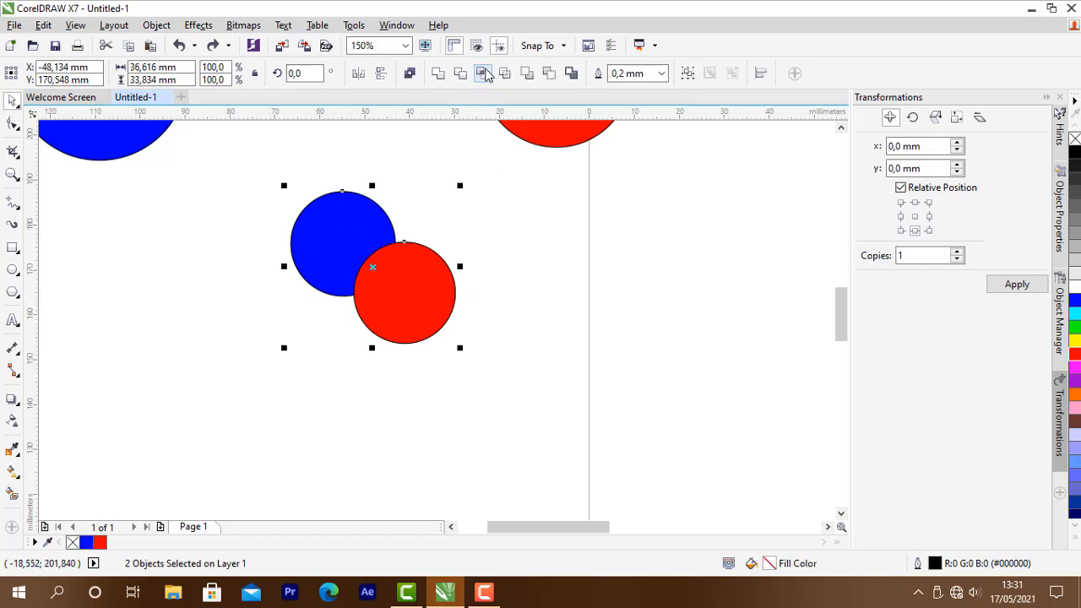
{"action": "left_click", "coordinate": [482, 74]}
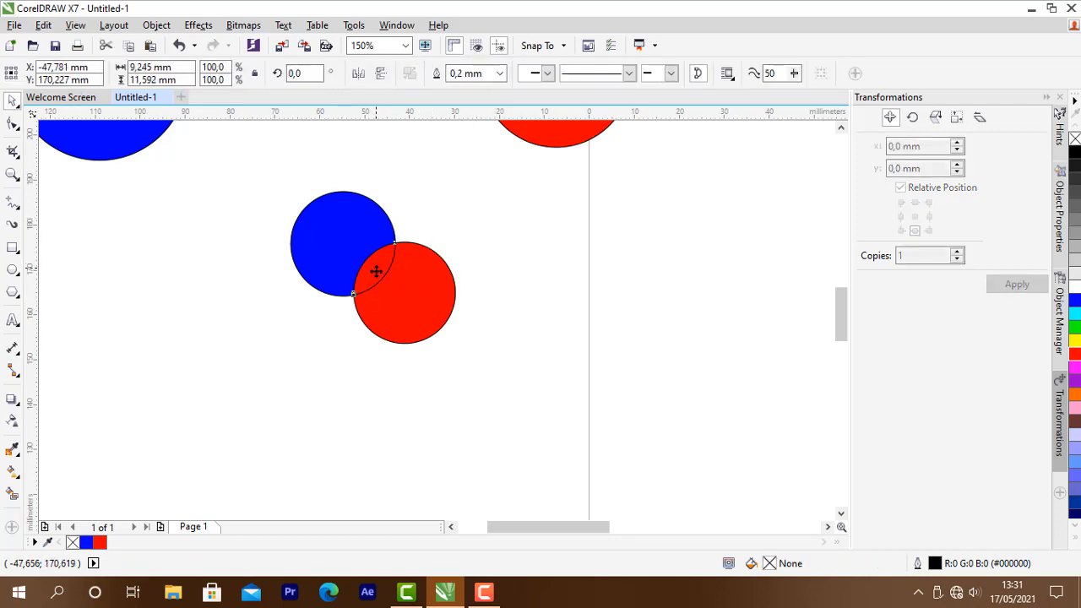
{"action": "left_click_drag", "start_coordinate": [377, 271], "coordinate": [537, 263]}
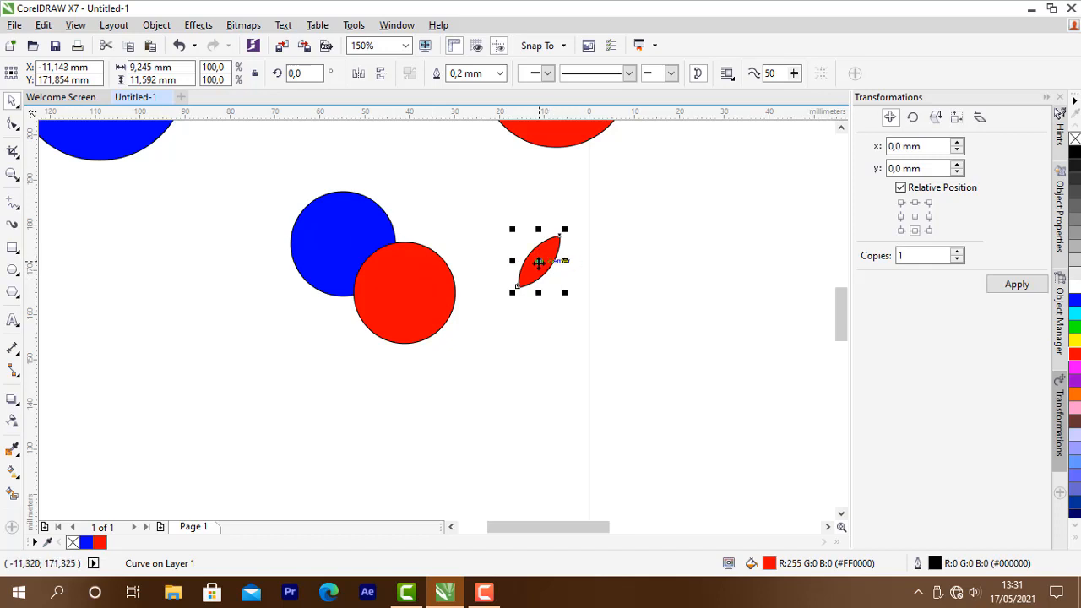
Step: Intersect the small circles with red selected first and blue last, and move the blue overlap piece just above the red circle
{"action": "left_click", "coordinate": [409, 278]}
{"action": "left_click", "coordinate": [370, 227], "text": "shift"}
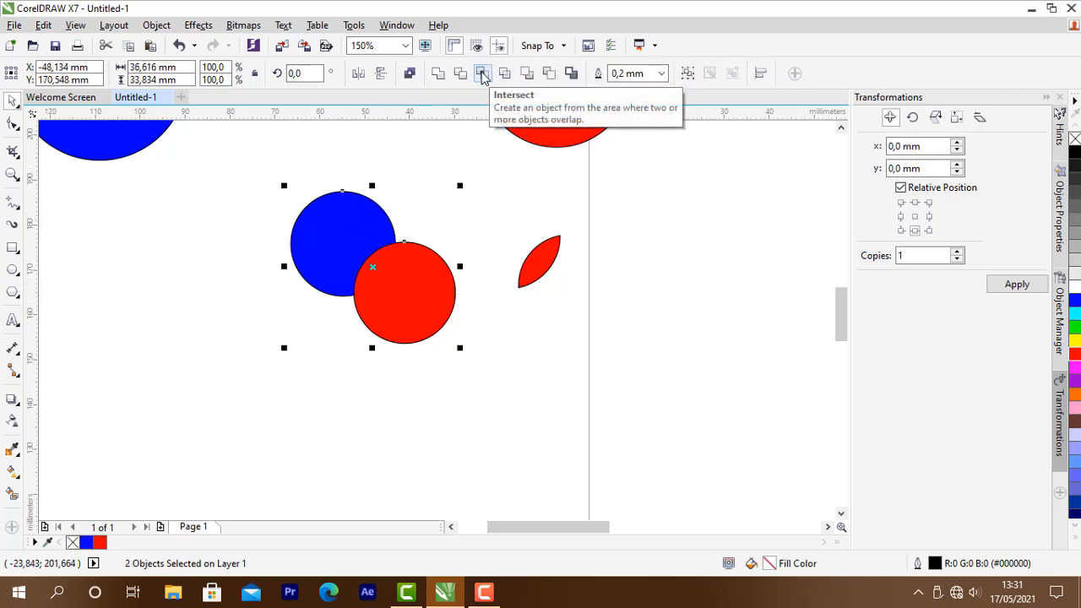
{"action": "left_click", "coordinate": [483, 75]}
{"action": "left_click", "coordinate": [461, 133]}
{"action": "left_click", "coordinate": [376, 268]}
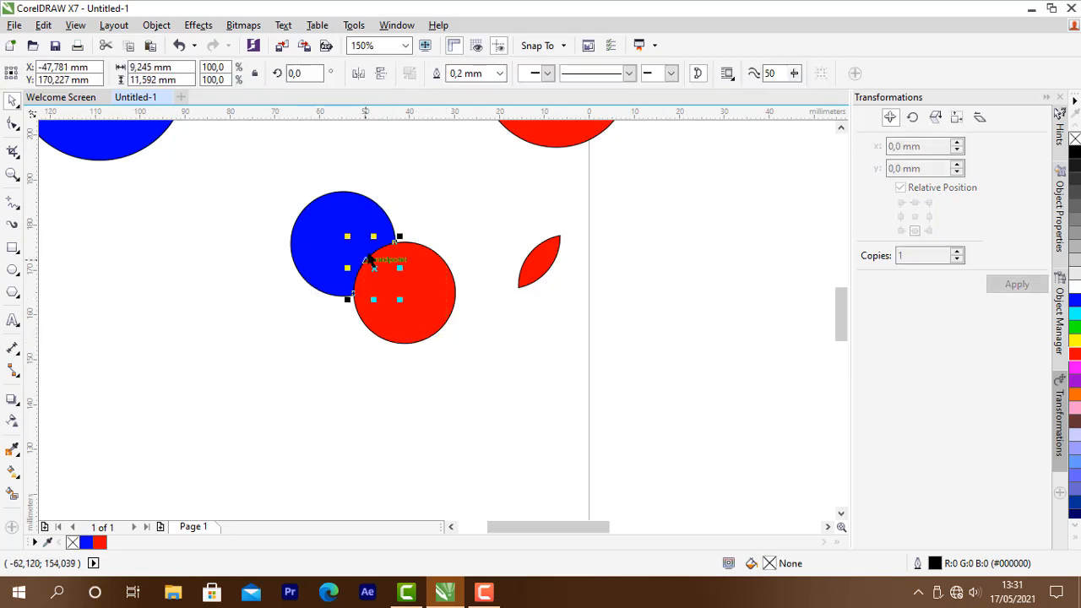
{"action": "left_click_drag", "start_coordinate": [376, 268], "coordinate": [440, 207]}
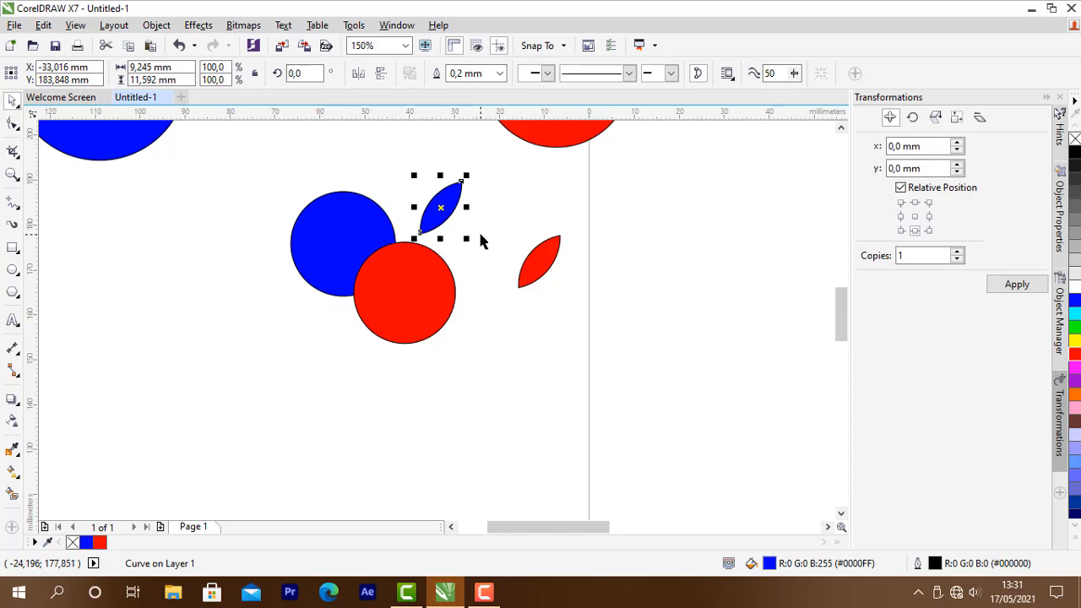
Step: Draw two separate circles about 18 mm in diameter below the welded blue shape
{"action": "scroll", "coordinate": [480, 241], "scroll_direction": "down", "scroll_amount": 1}
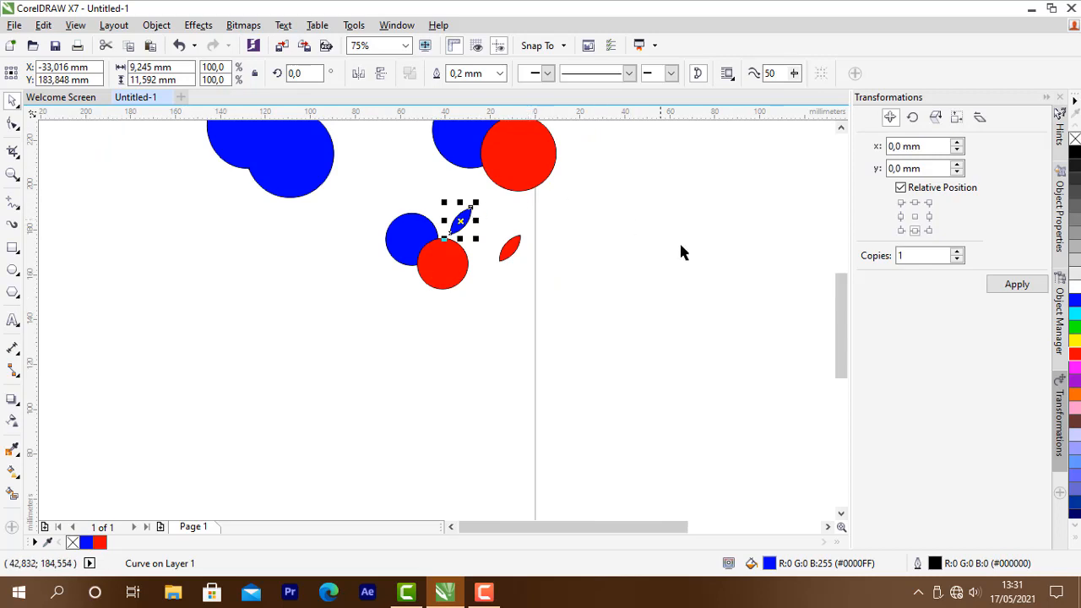
{"action": "left_click_drag", "start_coordinate": [836, 313], "coordinate": [847, 295]}
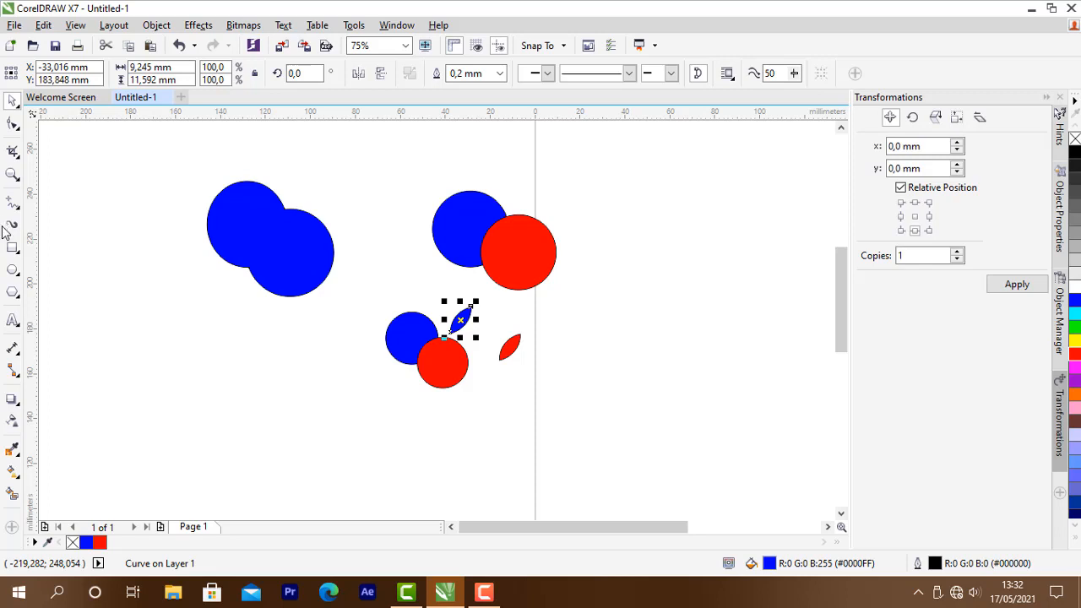
{"action": "left_click", "coordinate": [13, 269]}
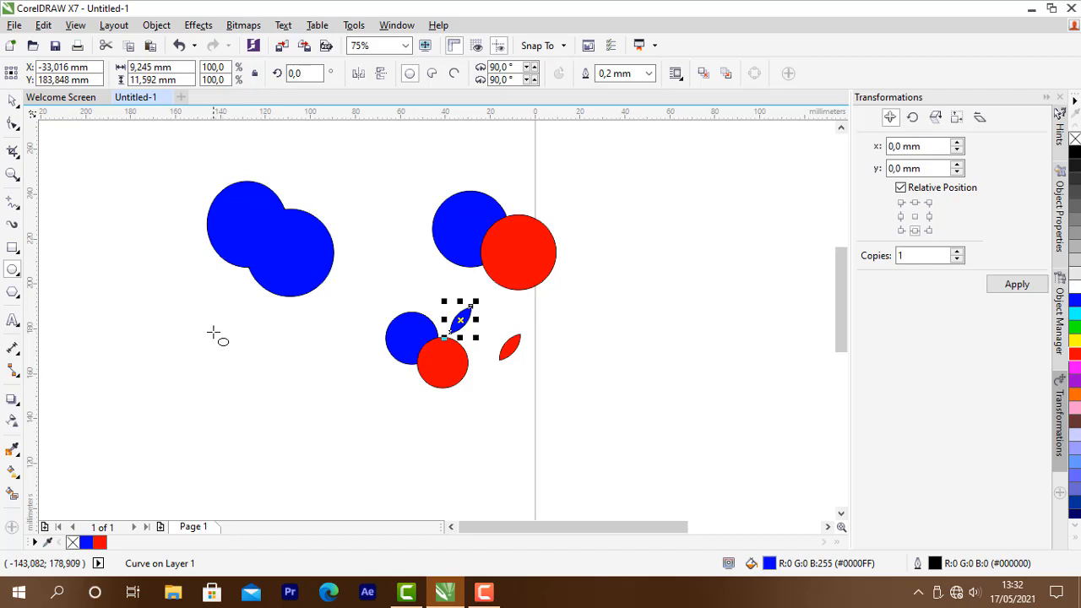
{"action": "mouse_move", "coordinate": [212, 332]}
{"action": "left_mouse_down"}
{"action": "mouse_move", "coordinate": [255, 379]}
{"action": "mouse_move", "coordinate": [281, 382]}
{"action": "mouse_move", "coordinate": [283, 396]}
{"action": "left_mouse_up"}
{"action": "left_click", "coordinate": [12, 100]}
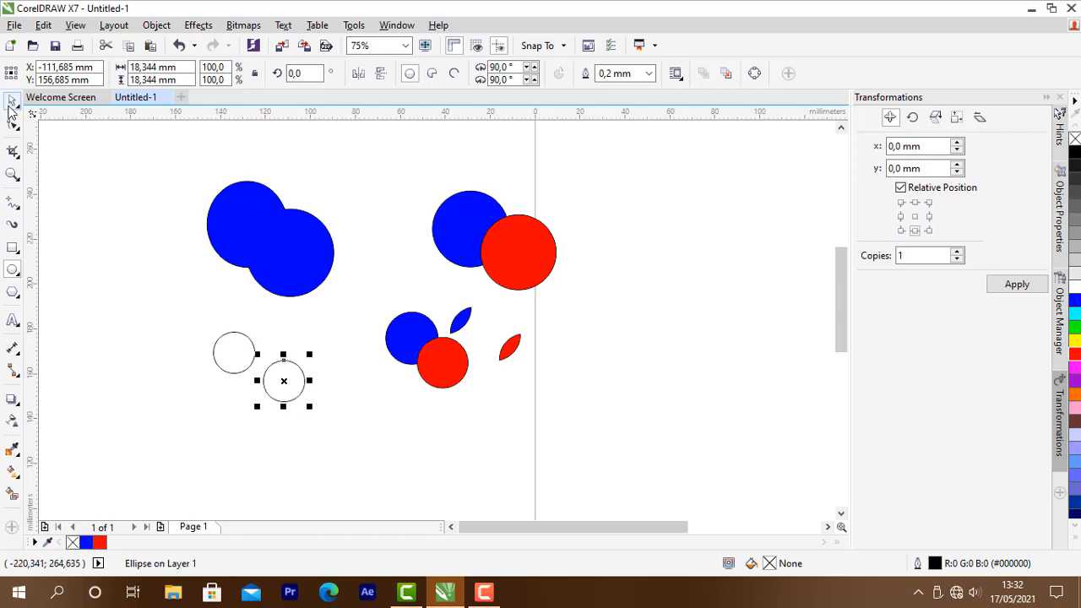
Step: Fill the two new circles blue and red, move the red one over the blue circle's lower-right edge, and clear the selection
{"action": "scroll", "coordinate": [144, 307], "scroll_direction": "up", "scroll_amount": 1}
{"action": "left_click", "coordinate": [335, 410]}
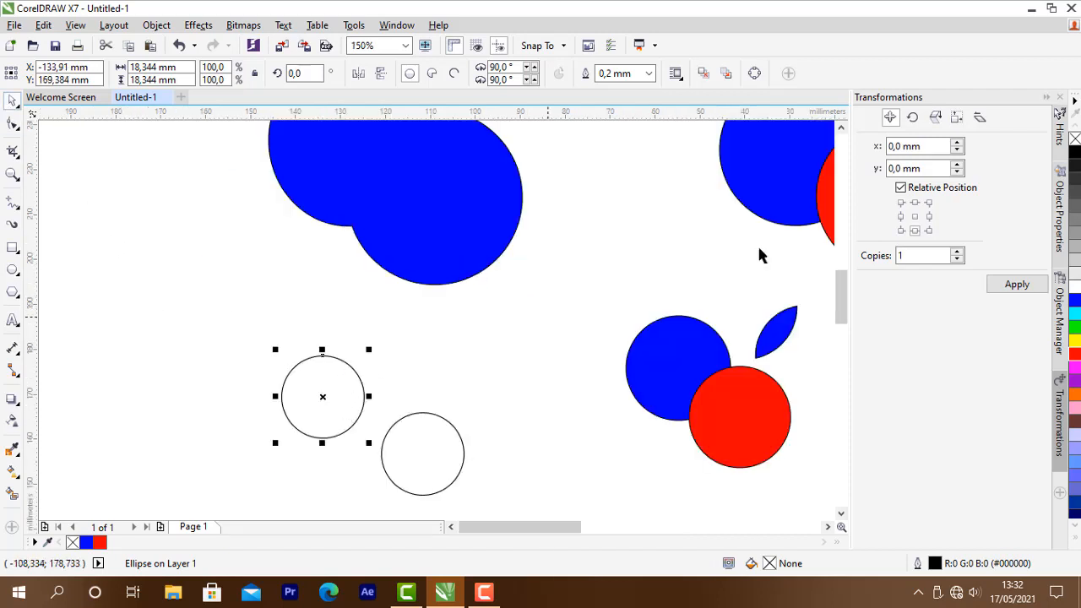
{"action": "left_click", "coordinate": [1075, 300]}
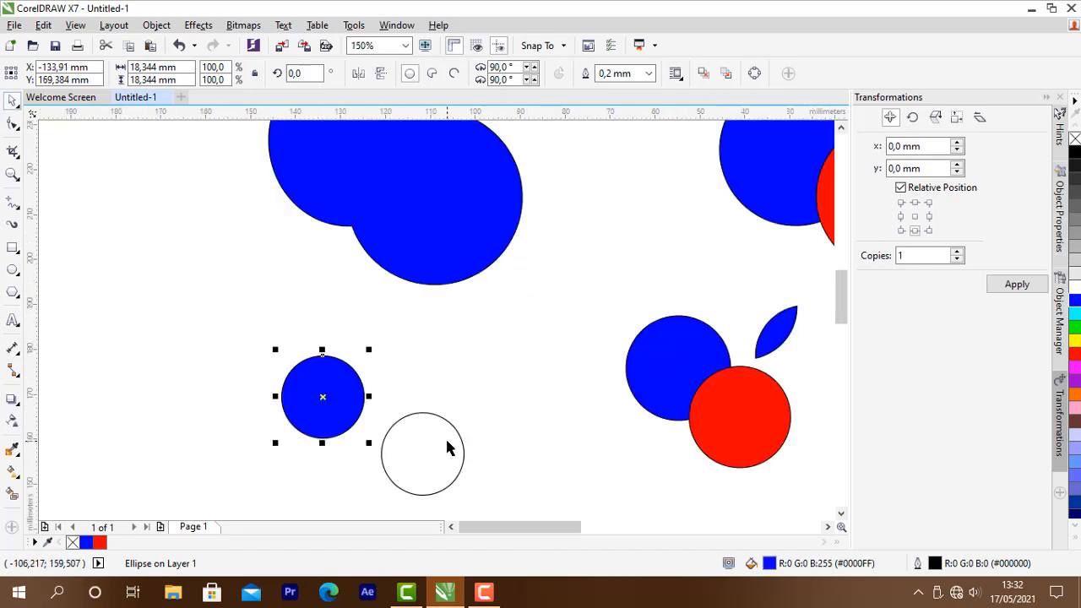
{"action": "left_click", "coordinate": [450, 447]}
{"action": "left_click", "coordinate": [1073, 355]}
{"action": "left_click_drag", "start_coordinate": [430, 449], "coordinate": [374, 427]}
{"action": "left_click", "coordinate": [369, 327]}
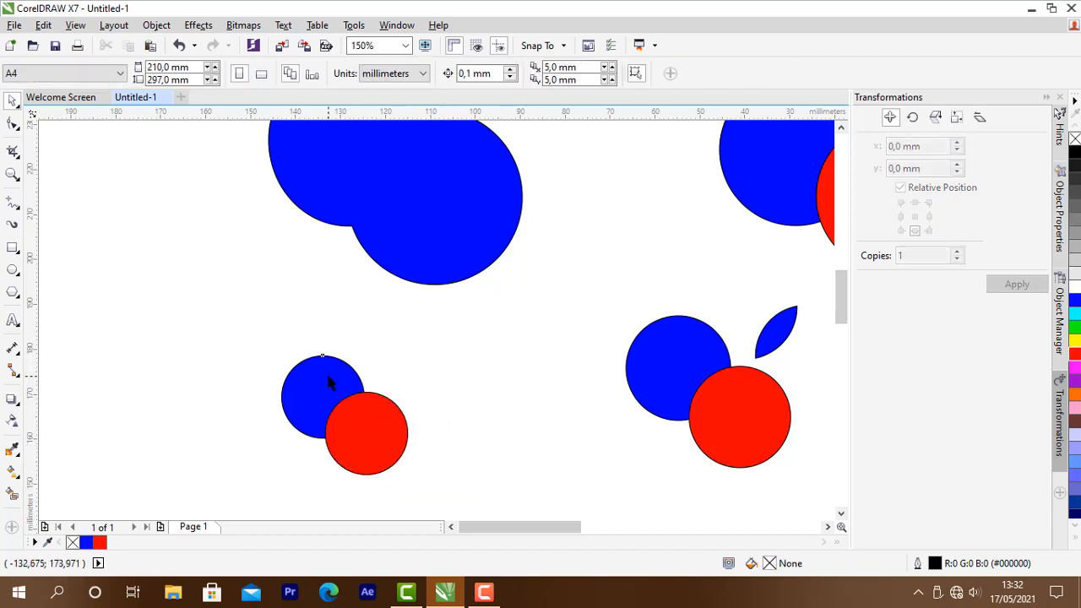
Step: Simplify the two overlapping circles with red in front, and move the cut blue piece up and away from the red circle
{"action": "left_click", "coordinate": [399, 446]}
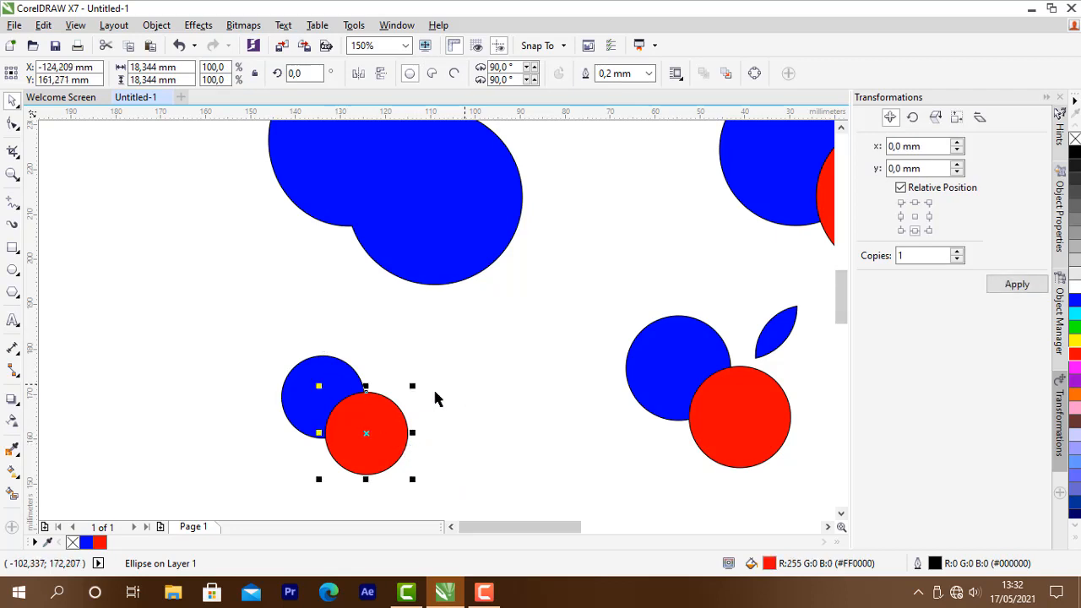
{"action": "left_click", "coordinate": [347, 376], "text": "shift"}
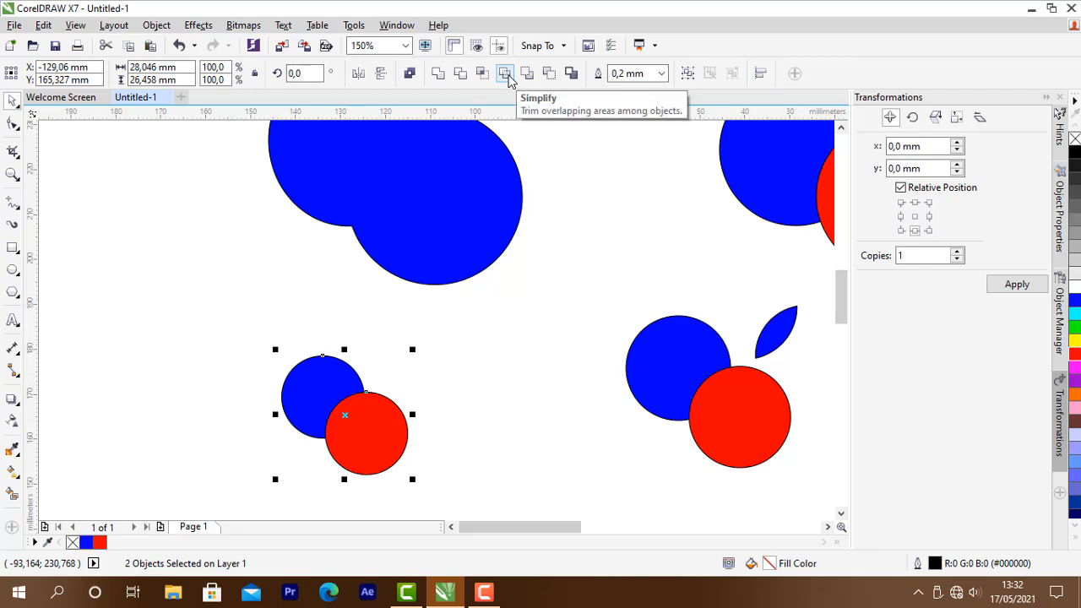
{"action": "left_click", "coordinate": [507, 76]}
{"action": "left_click", "coordinate": [464, 296]}
{"action": "left_click", "coordinate": [321, 368]}
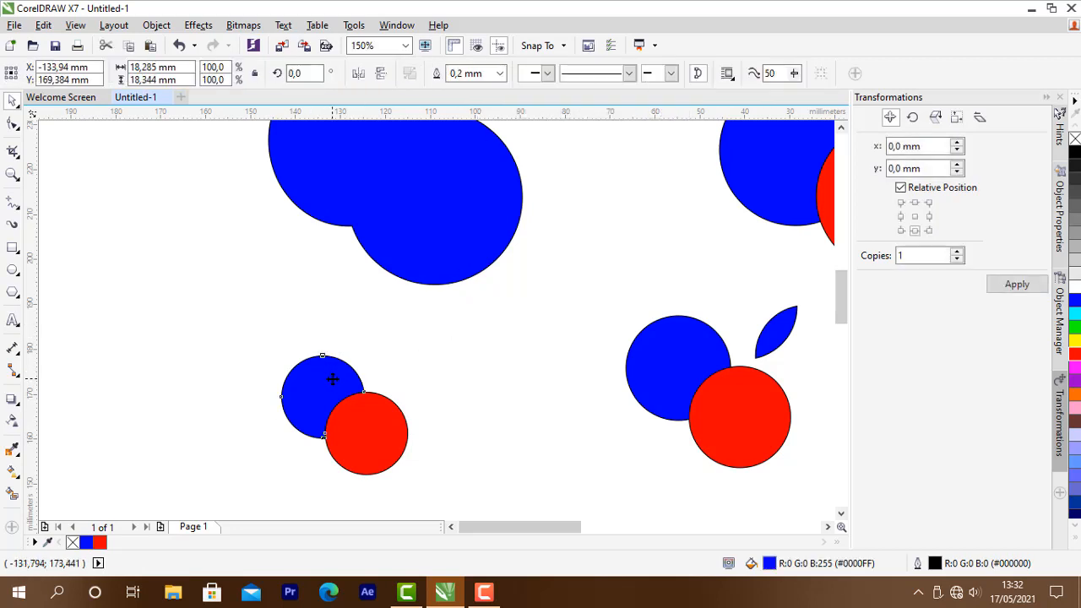
{"action": "left_click_drag", "start_coordinate": [321, 367], "coordinate": [244, 321]}
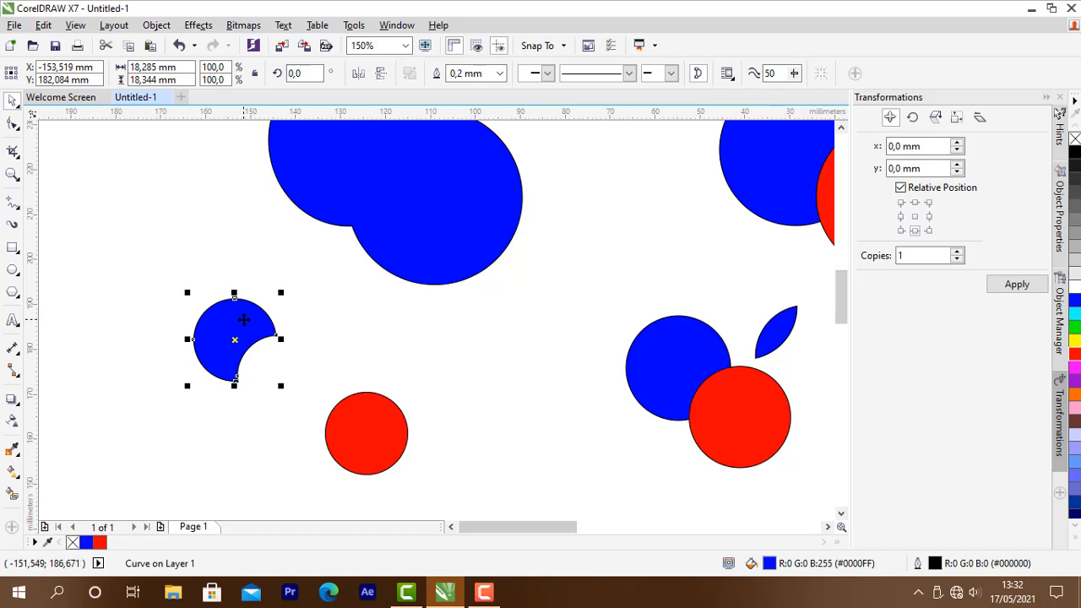
Step: Undo the move of the blue piece and the Simplify operation, and clear the selection
{"action": "key", "text": "ctrl+z"}
{"action": "key", "text": "ctrl+z"}
{"action": "left_click", "coordinate": [443, 400]}
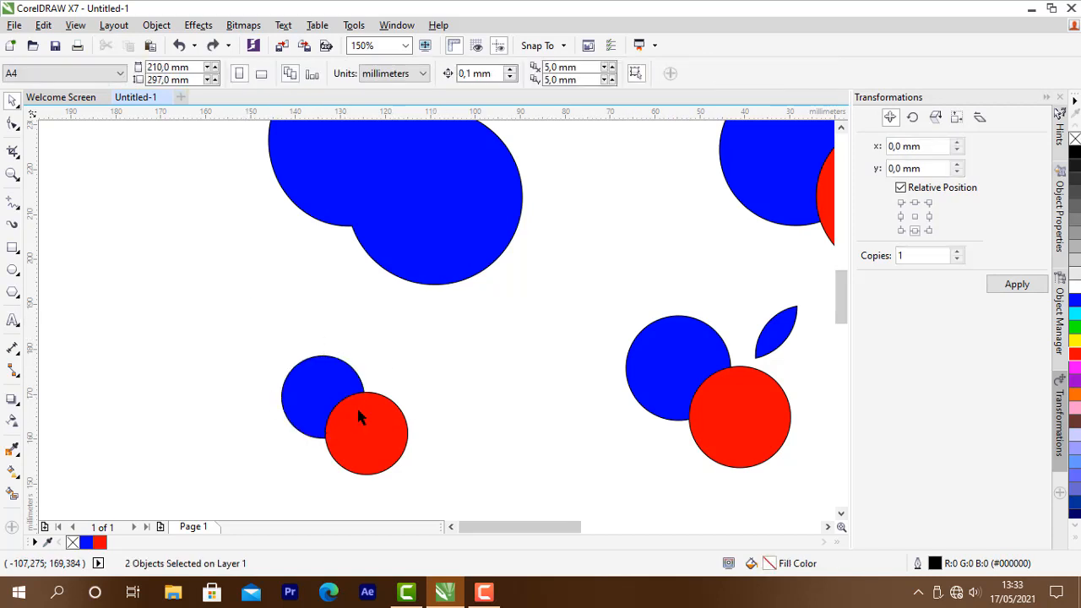
Step: Send the red circle to the back so it lies behind the blue circle, toggling it to the front and back once more
{"action": "left_click_drag", "start_coordinate": [360, 413], "coordinate": [397, 415]}
{"action": "key", "text": "ctrl+z"}
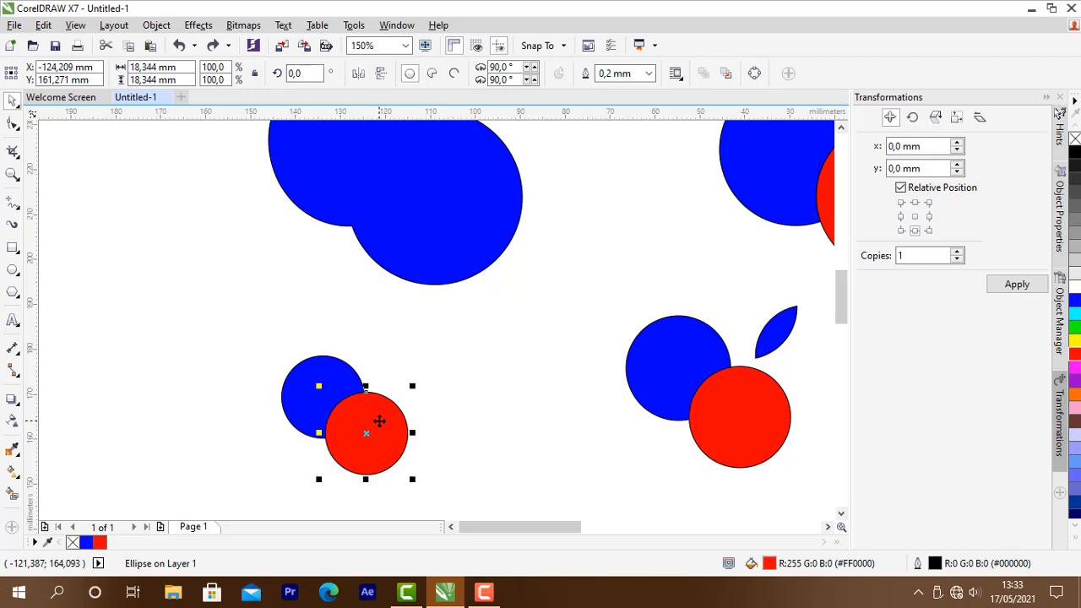
{"action": "key", "text": "ctrl+End"}
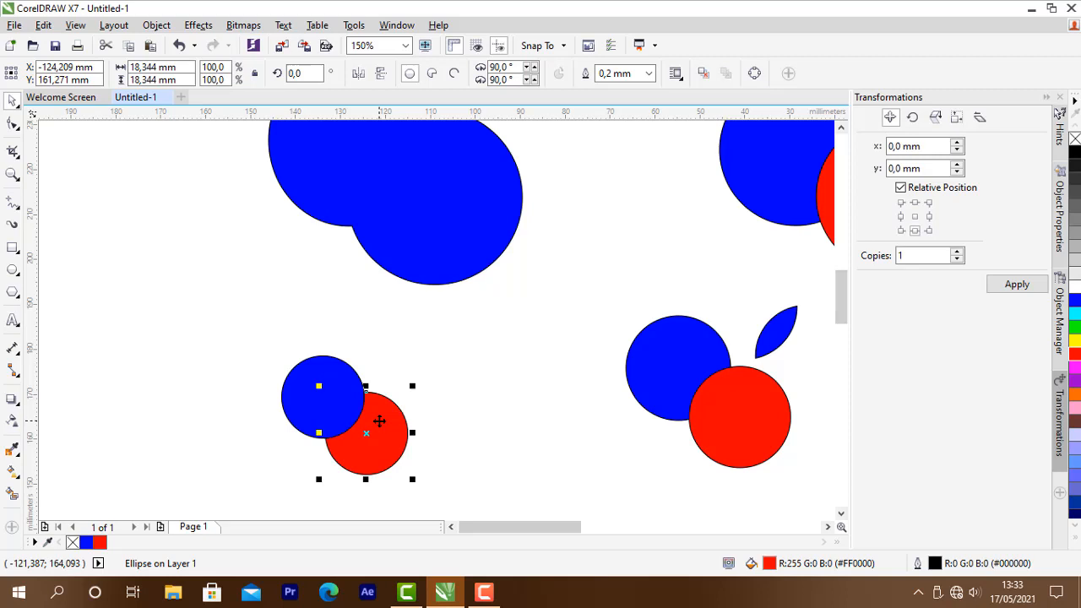
{"action": "left_click", "coordinate": [504, 369]}
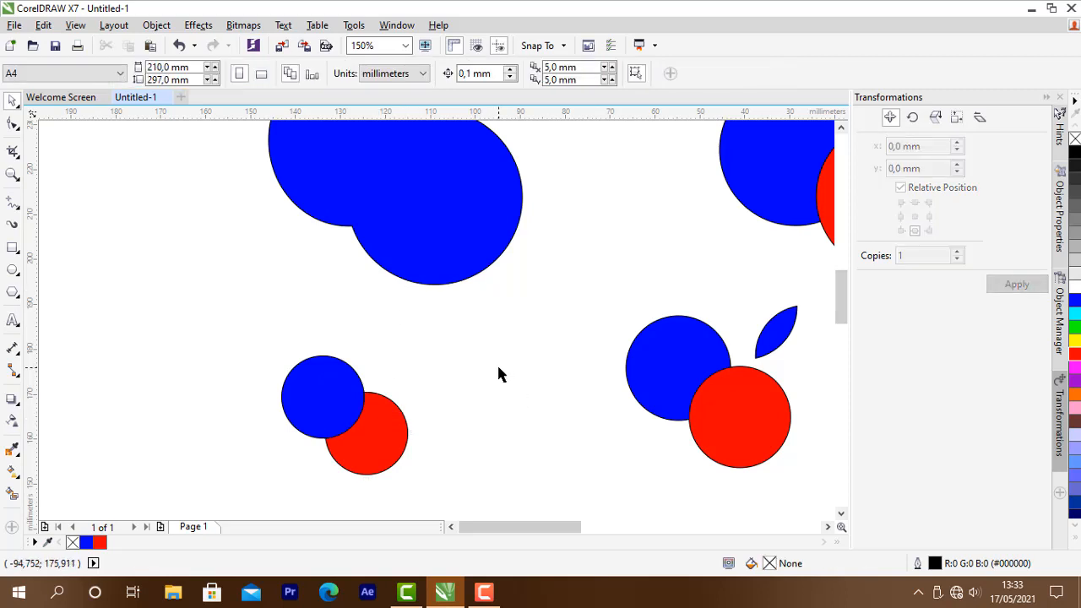
{"action": "left_click", "coordinate": [378, 435]}
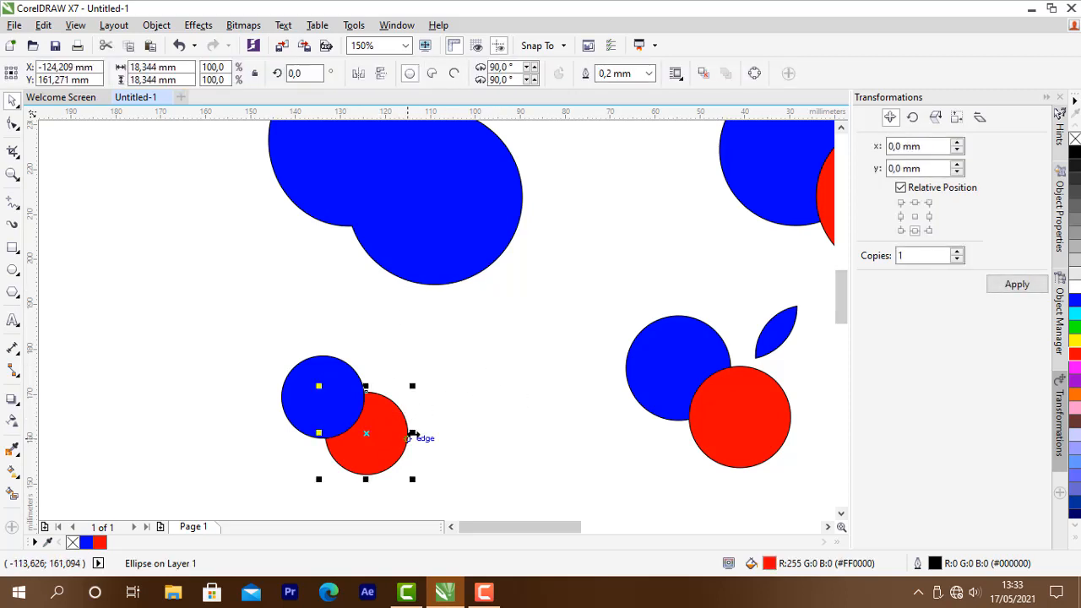
{"action": "key", "text": "ctrl+Home"}
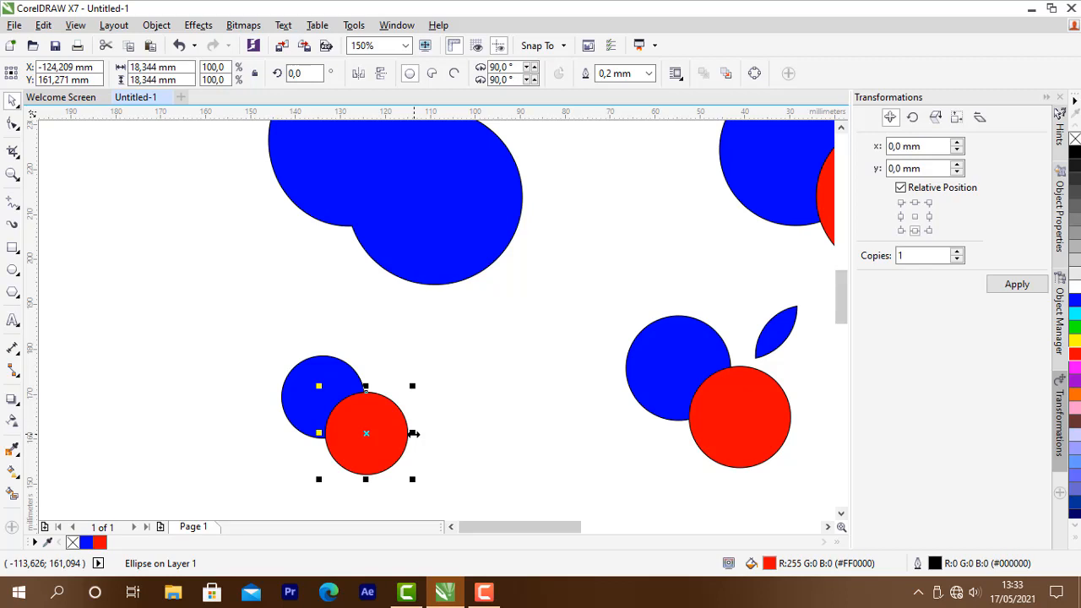
{"action": "key", "text": "ctrl+End"}
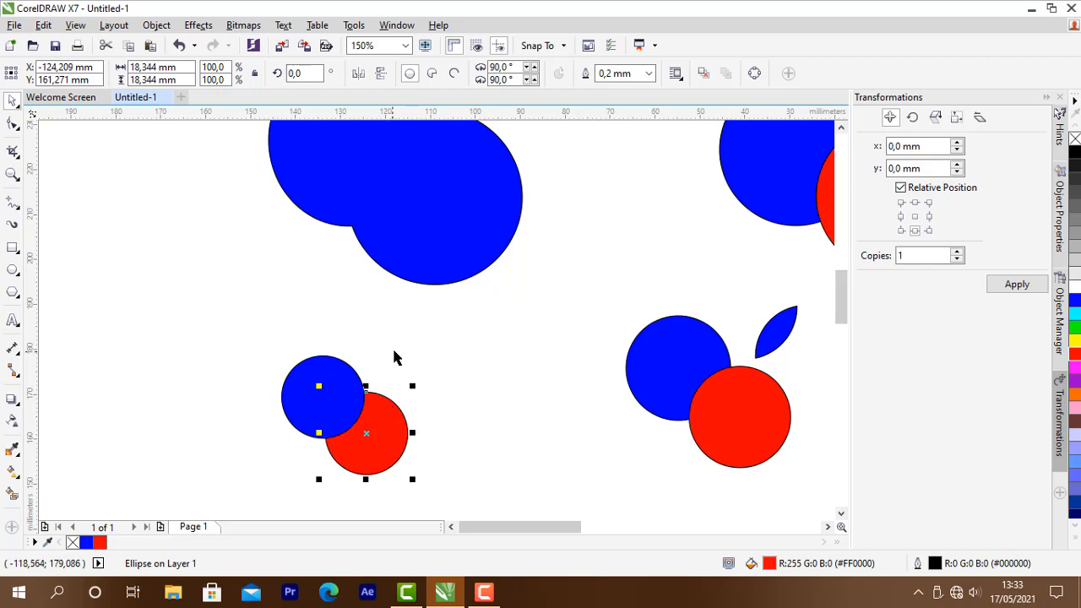
{"action": "left_click", "coordinate": [397, 357]}
Step: Simplify the two overlapping circles with the blue circle in front, and clear the selection
{"action": "left_click", "coordinate": [330, 397]}
{"action": "left_click", "coordinate": [406, 454], "text": "shift"}
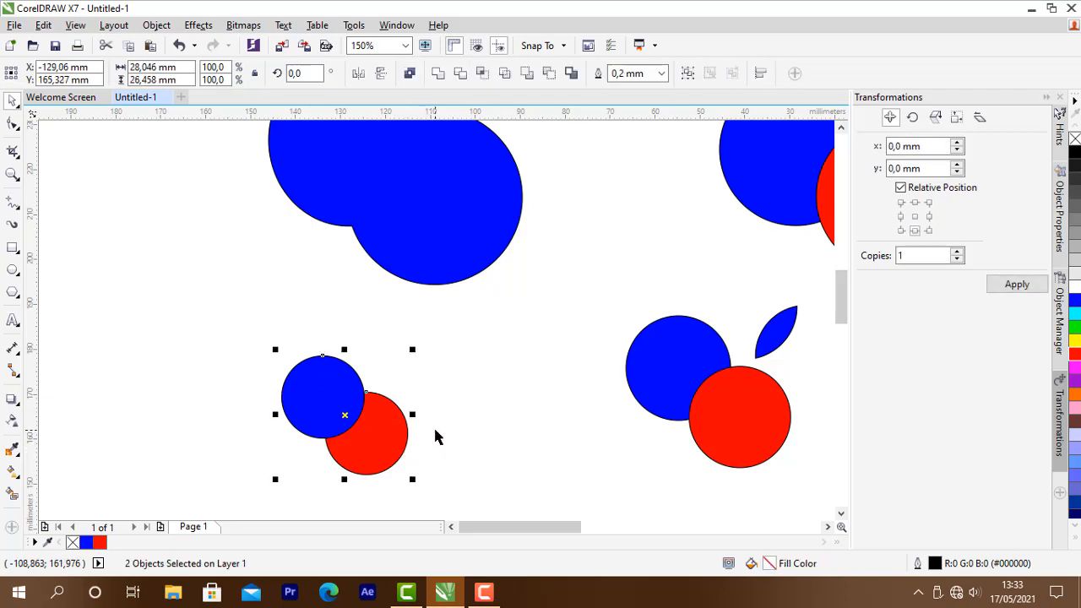
{"action": "left_click", "coordinate": [505, 74]}
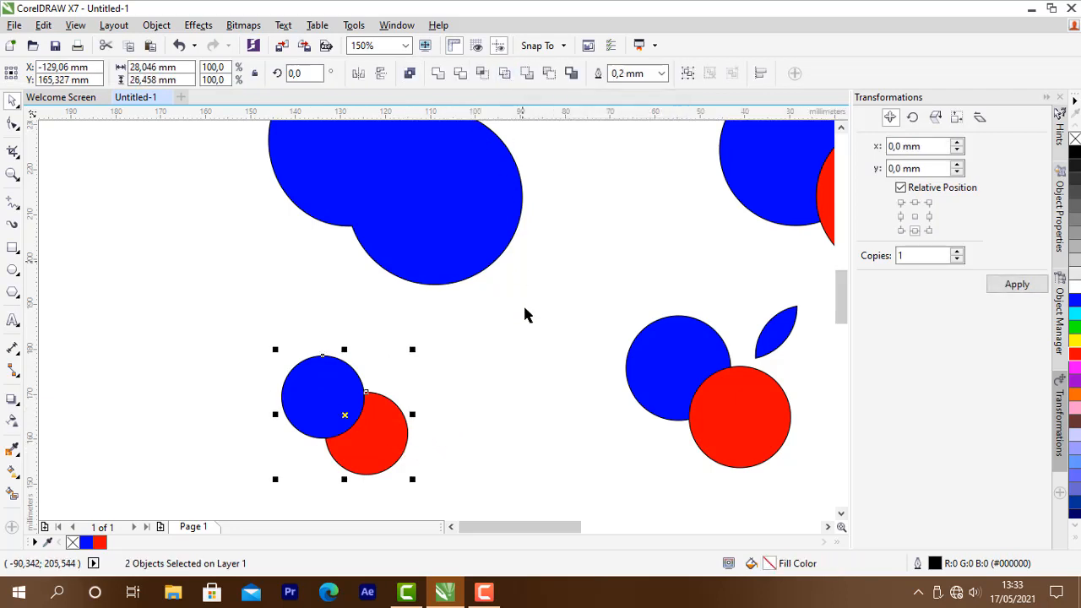
{"action": "left_click", "coordinate": [523, 303]}
Step: Move the cut red piece away from the blue circle to expose its notch, and undo the move
{"action": "left_click_drag", "start_coordinate": [375, 419], "coordinate": [482, 369]}
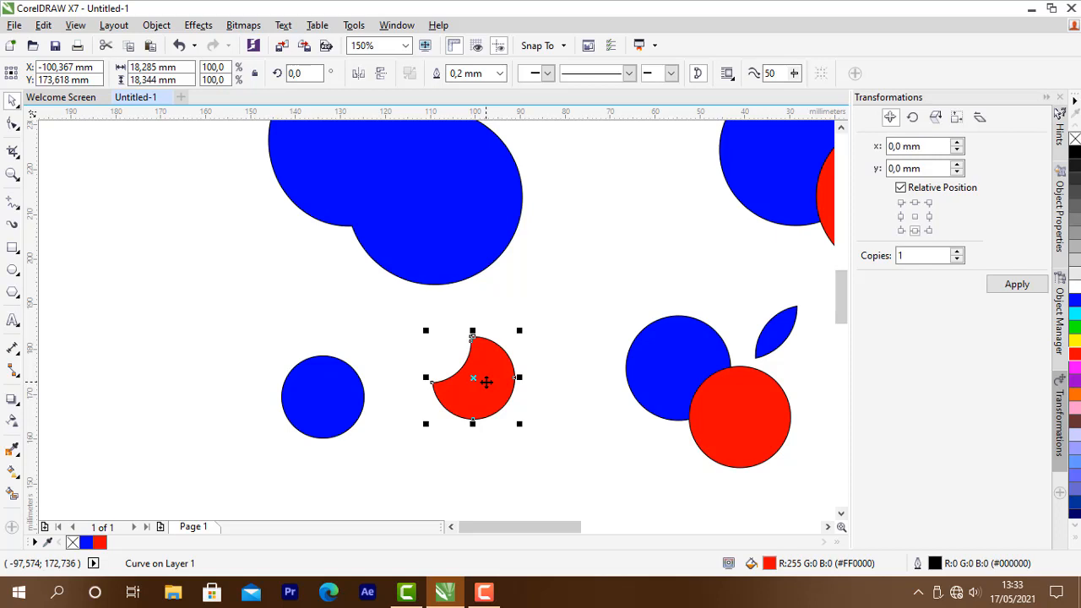
{"action": "key", "text": "ctrl+z"}
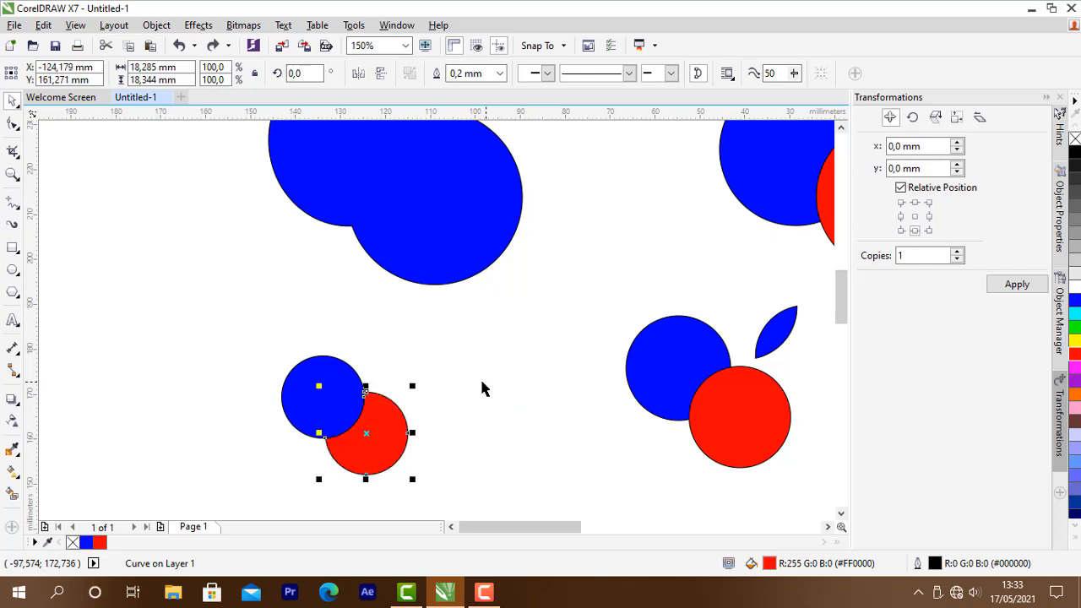
{"action": "left_click", "coordinate": [485, 379]}
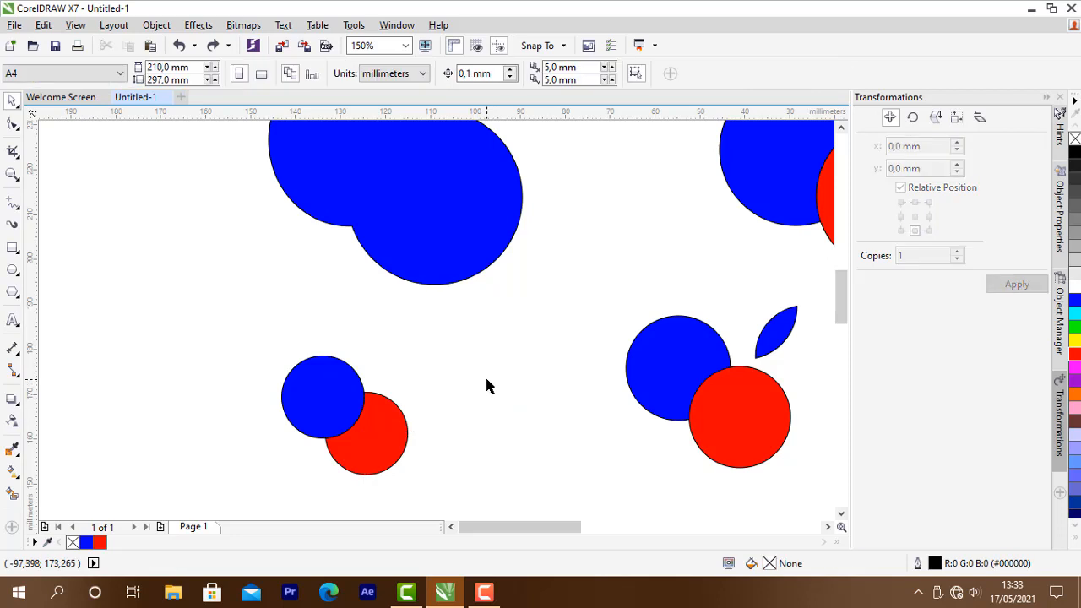
Step: Draw two separate circles about 14 mm in diameter to the right of the large red circle
{"action": "left_click", "coordinate": [12, 270]}
{"action": "scroll", "coordinate": [223, 270], "scroll_direction": "down", "scroll_amount": 2}
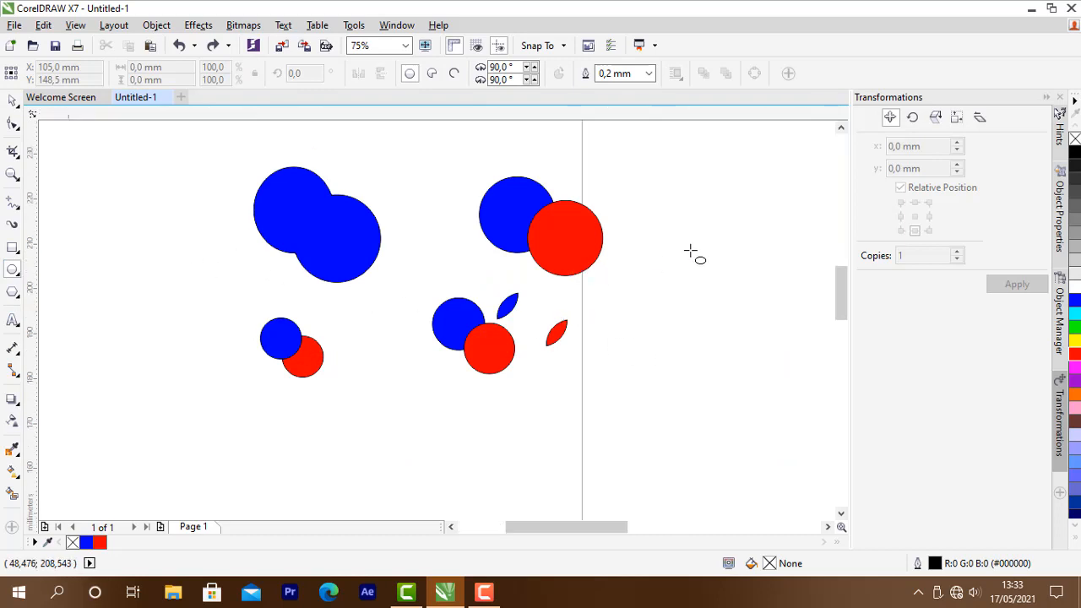
{"action": "scroll", "coordinate": [688, 252], "scroll_direction": "up", "scroll_amount": 2}
{"action": "left_click_drag", "start_coordinate": [594, 249], "coordinate": [734, 358]}
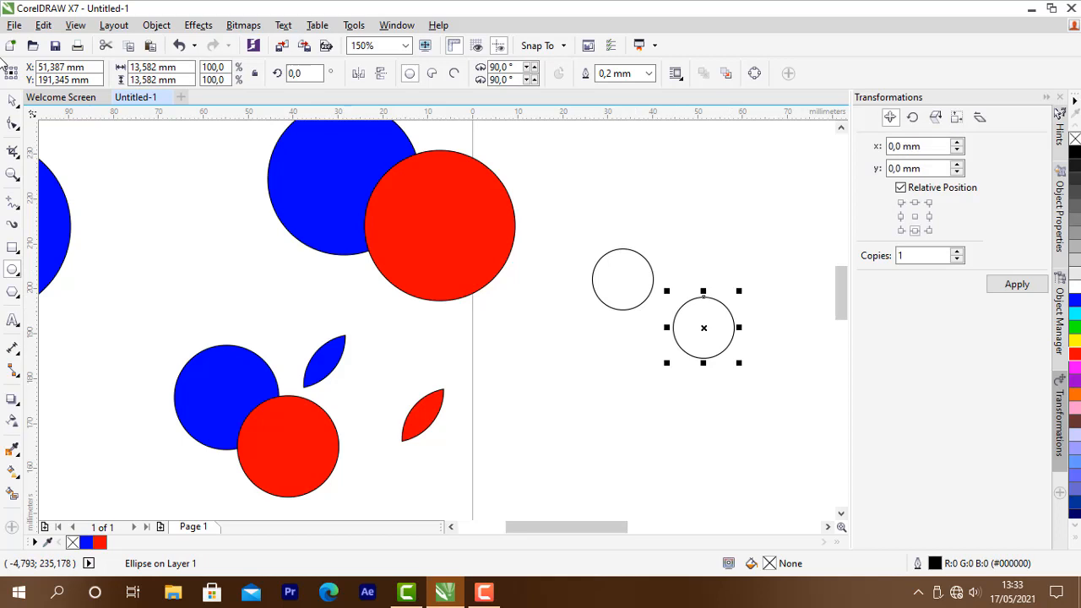
Step: Fill the two new circles blue and red, and move the red one over the blue circle's lower-right edge
{"action": "left_click", "coordinate": [15, 101]}
{"action": "left_click", "coordinate": [615, 292]}
{"action": "left_click", "coordinate": [1074, 300]}
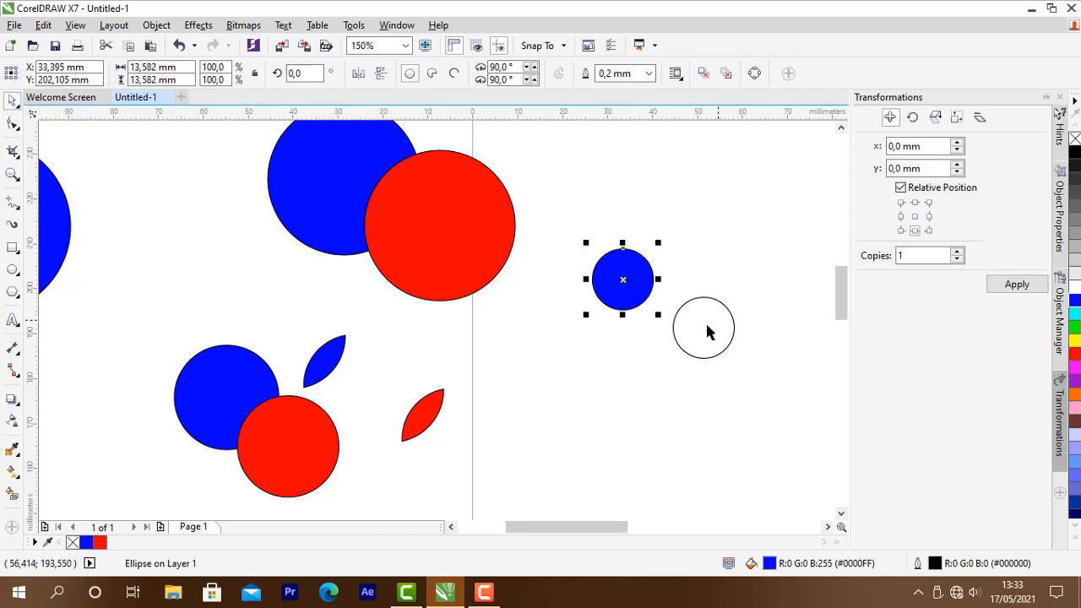
{"action": "left_click", "coordinate": [707, 332]}
{"action": "left_click", "coordinate": [1074, 353]}
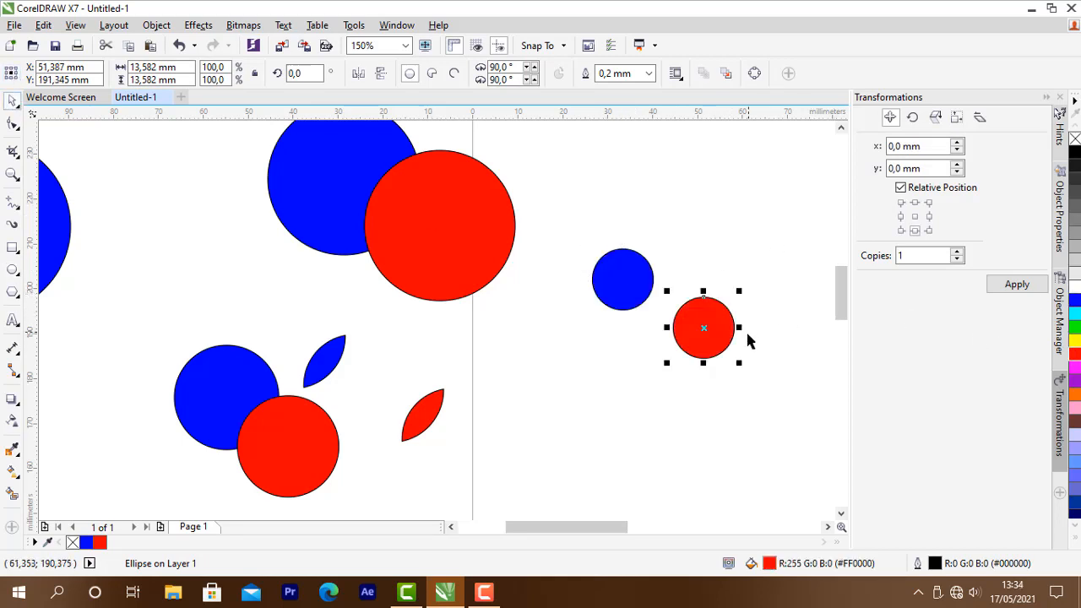
{"action": "left_click_drag", "start_coordinate": [709, 335], "coordinate": [688, 330]}
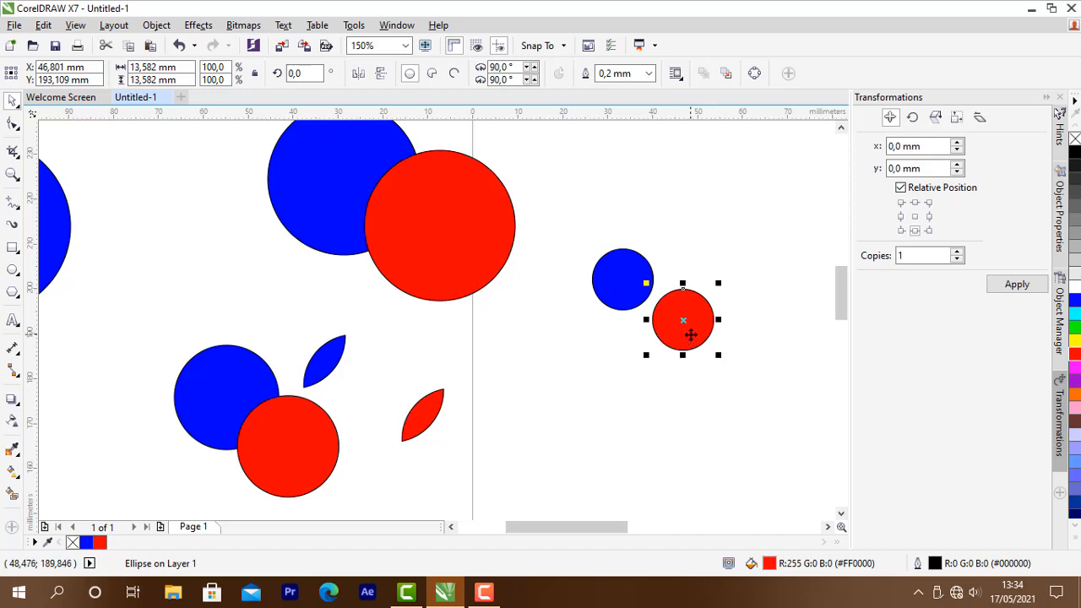
{"action": "left_click_drag", "start_coordinate": [691, 334], "coordinate": [667, 320]}
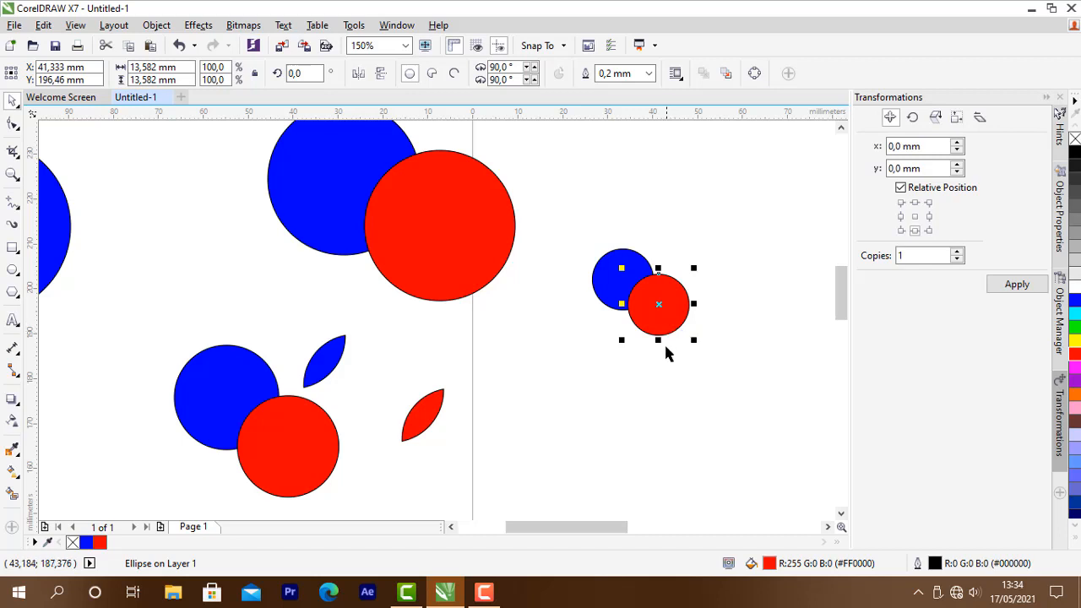
Step: Apply Front Minus Back to the two new circles to cut the blue circle out of the red one
{"action": "left_click", "coordinate": [605, 277]}
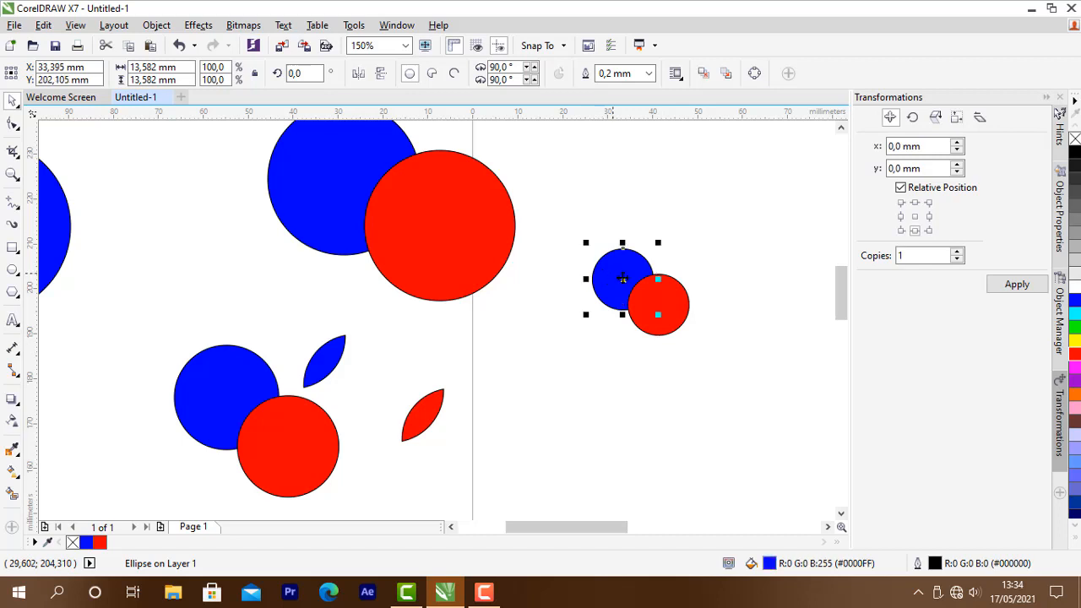
{"action": "left_click", "coordinate": [667, 308]}
{"action": "left_click_drag", "start_coordinate": [583, 219], "coordinate": [699, 343]}
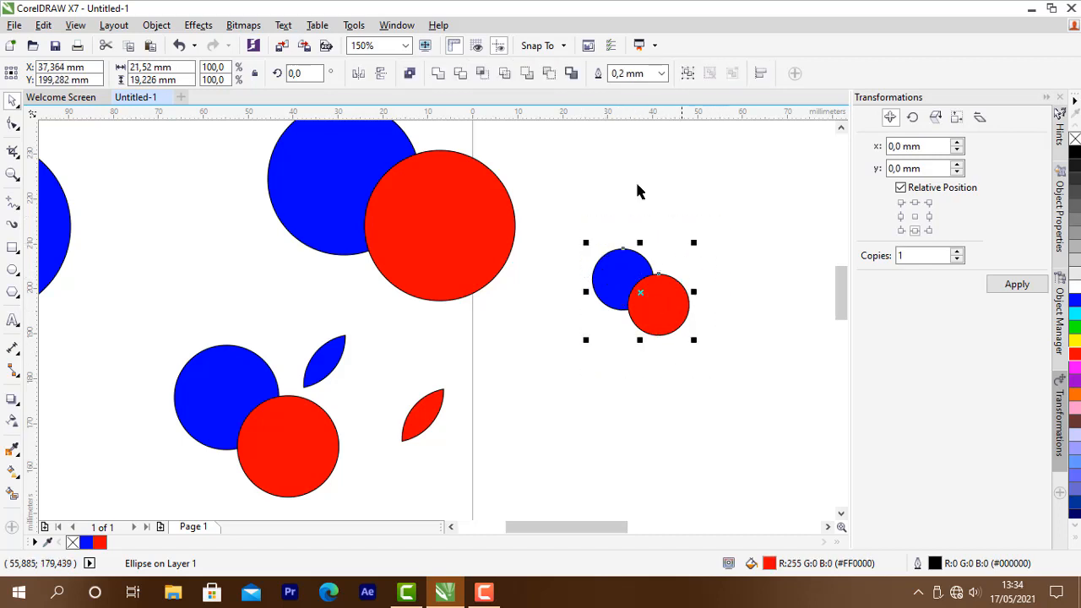
{"action": "left_click", "coordinate": [525, 74]}
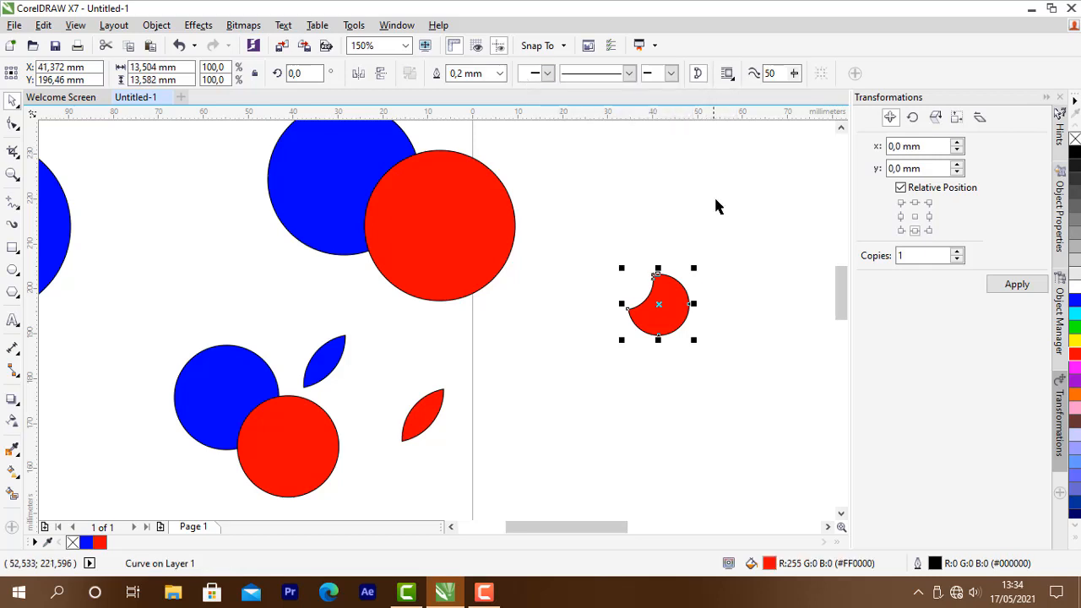
{"action": "left_click", "coordinate": [700, 233]}
Step: Undo the Front Minus Back operation, and select the blue and red circles in turn to point out their stacking
{"action": "key", "text": "ctrl+z"}
{"action": "left_click", "coordinate": [695, 237]}
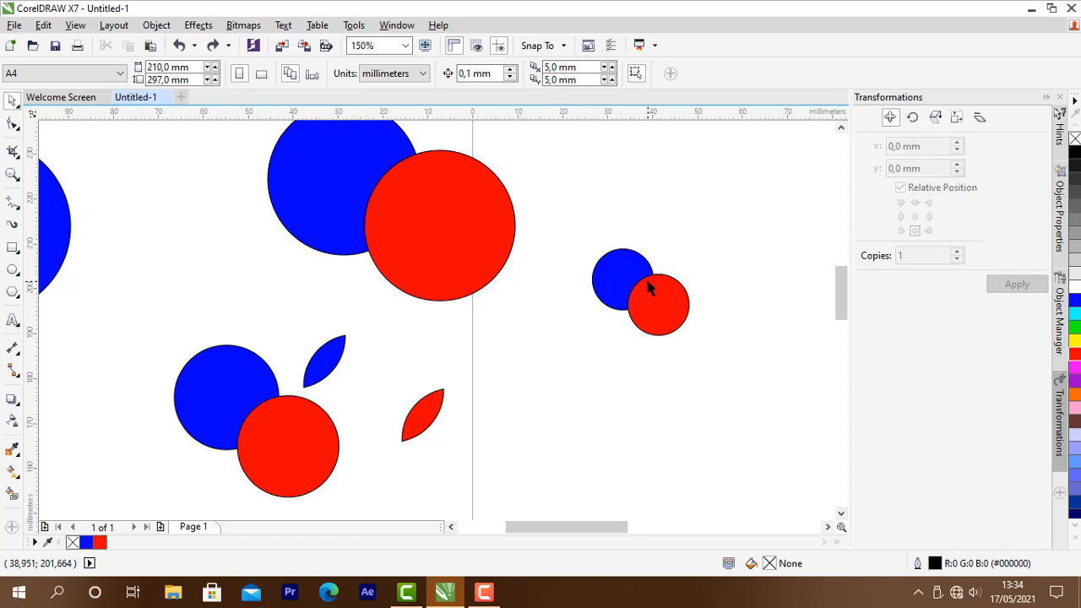
{"action": "left_click", "coordinate": [628, 279]}
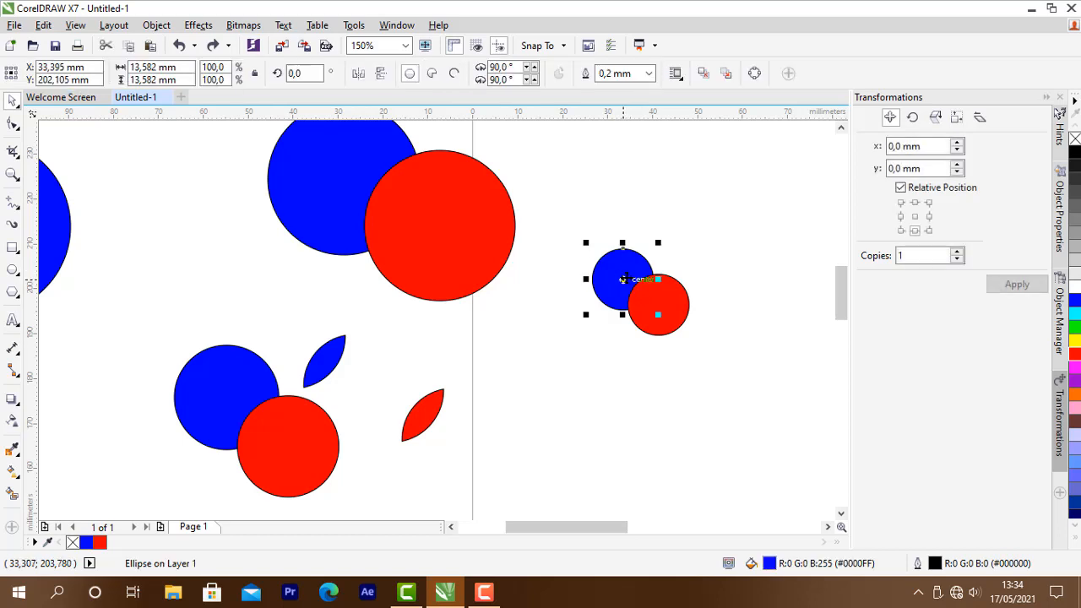
{"action": "left_click", "coordinate": [669, 303]}
{"action": "left_click", "coordinate": [704, 237]}
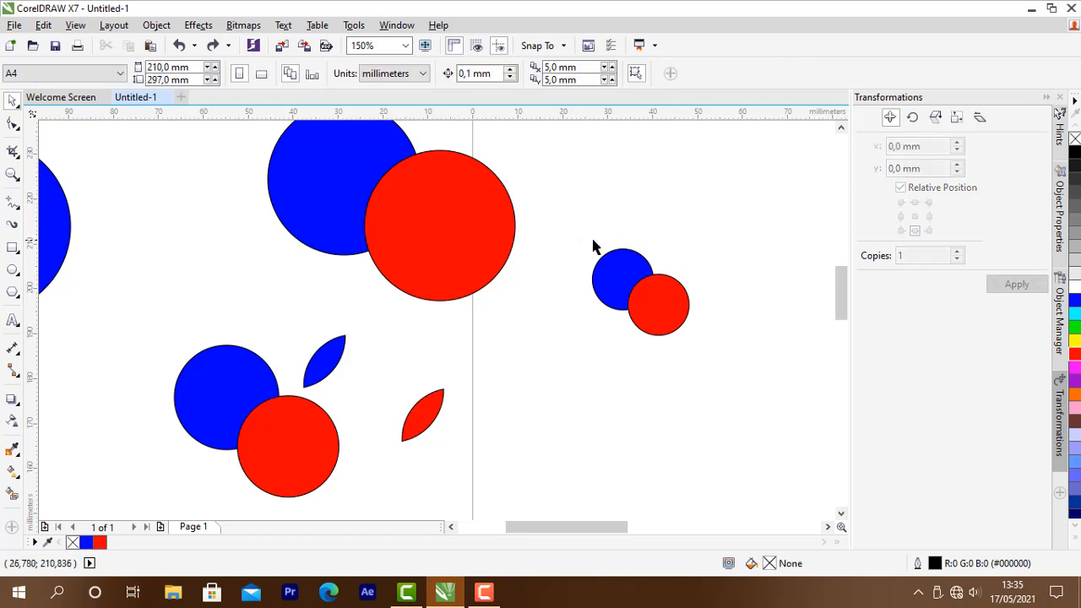
Step: Select both new circles together and repeat Front Minus Back on them
{"action": "left_click", "coordinate": [622, 276]}
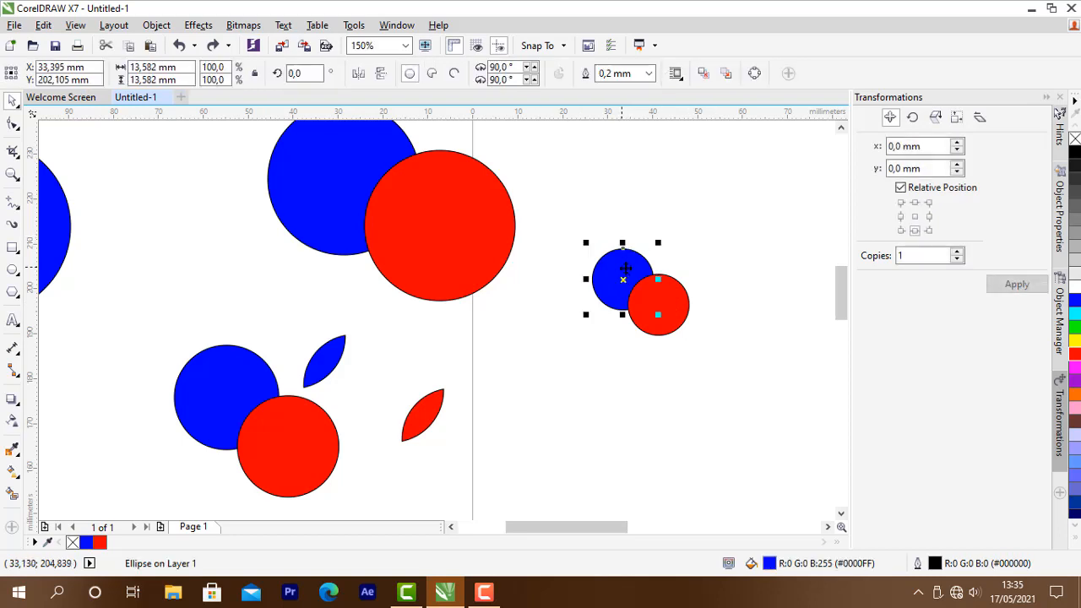
{"action": "left_click", "coordinate": [661, 309]}
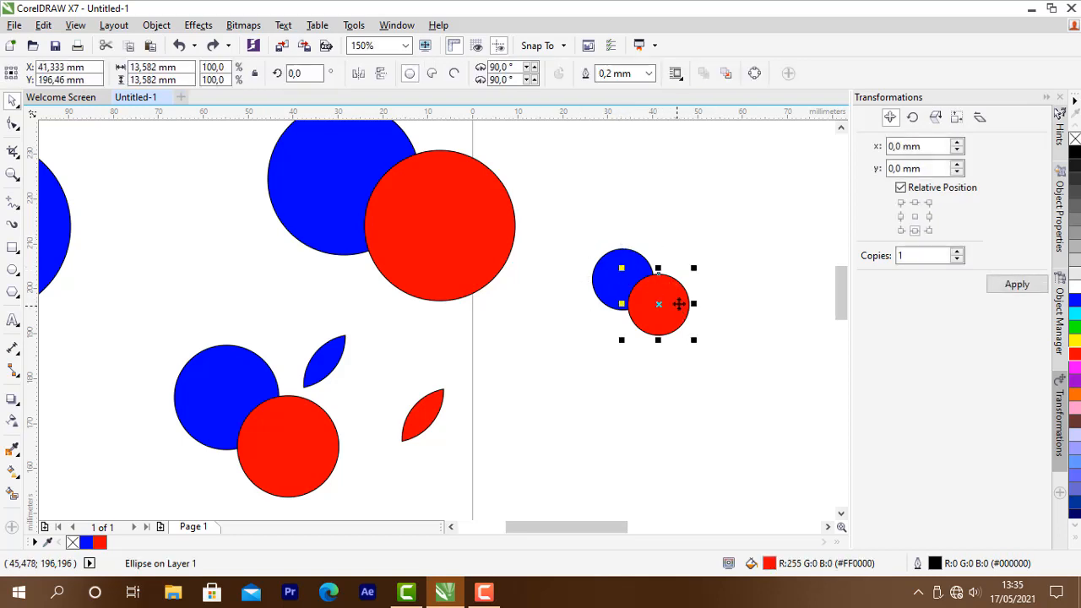
{"action": "left_click", "coordinate": [720, 233]}
{"action": "left_click_drag", "start_coordinate": [575, 211], "coordinate": [755, 401]}
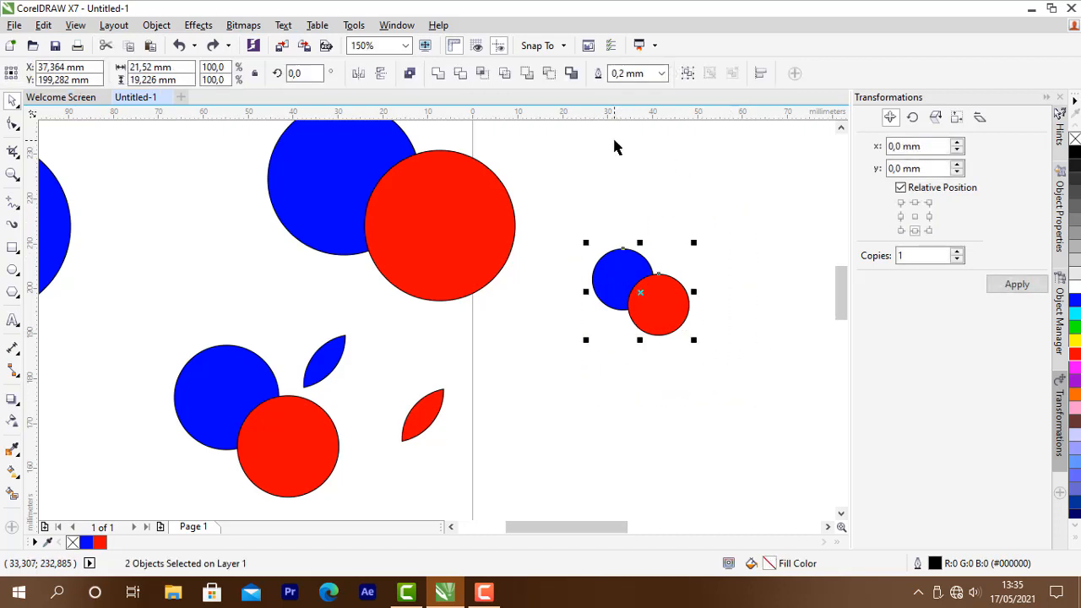
{"action": "left_click", "coordinate": [529, 74]}
{"action": "left_click", "coordinate": [757, 230]}
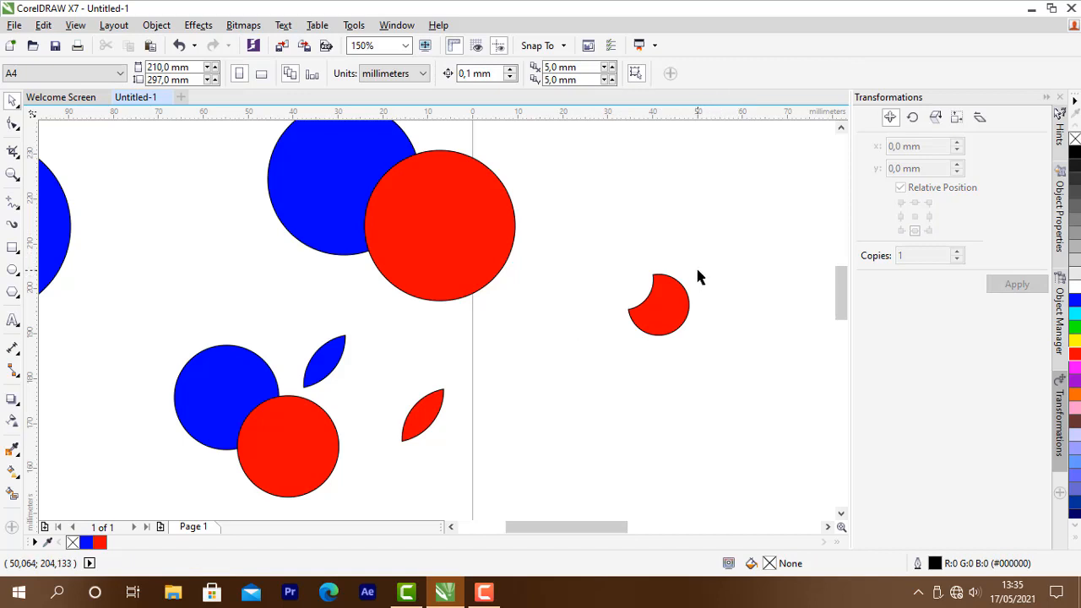
Step: Undo the Front Minus Back operation on the small blue and red circles, and reapply Front Minus Back to both
{"action": "key", "text": "ctrl+z"}
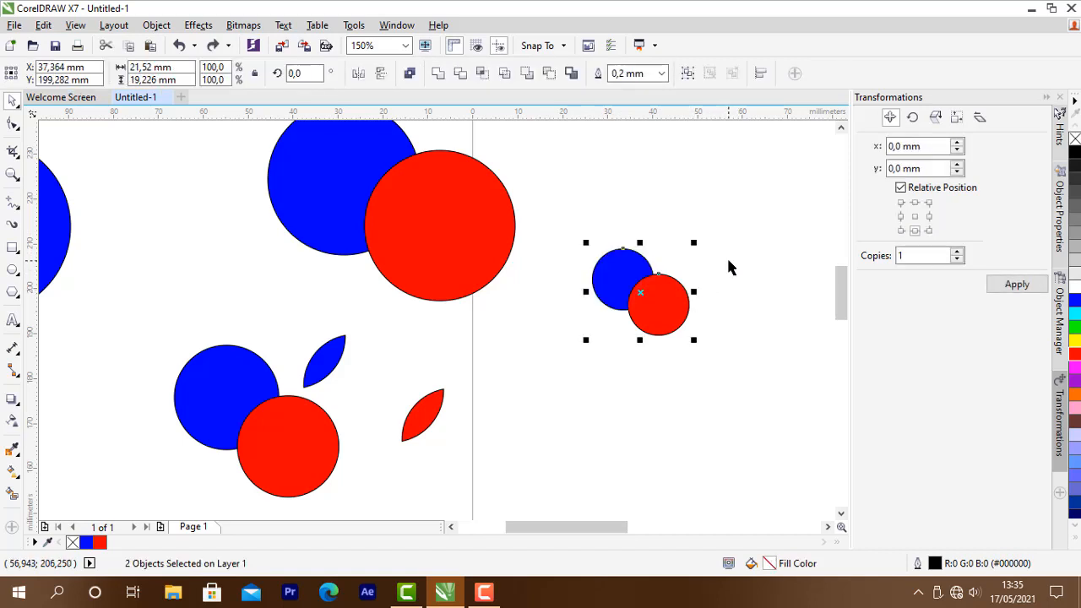
{"action": "key", "text": "Escape"}
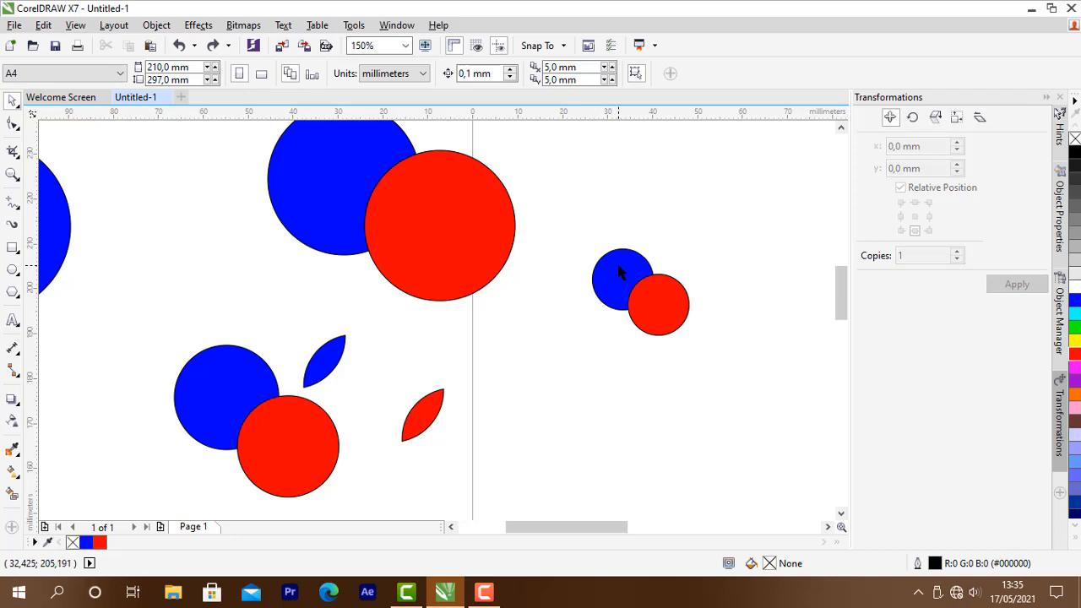
{"action": "left_click", "coordinate": [619, 272]}
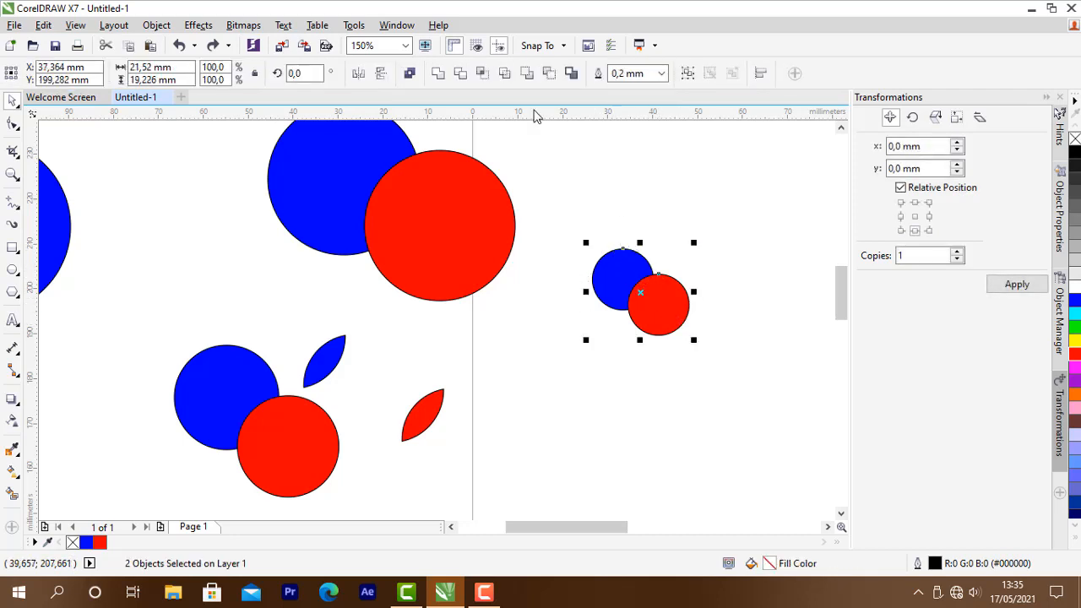
{"action": "left_click", "coordinate": [526, 72]}
{"action": "left_click", "coordinate": [660, 224]}
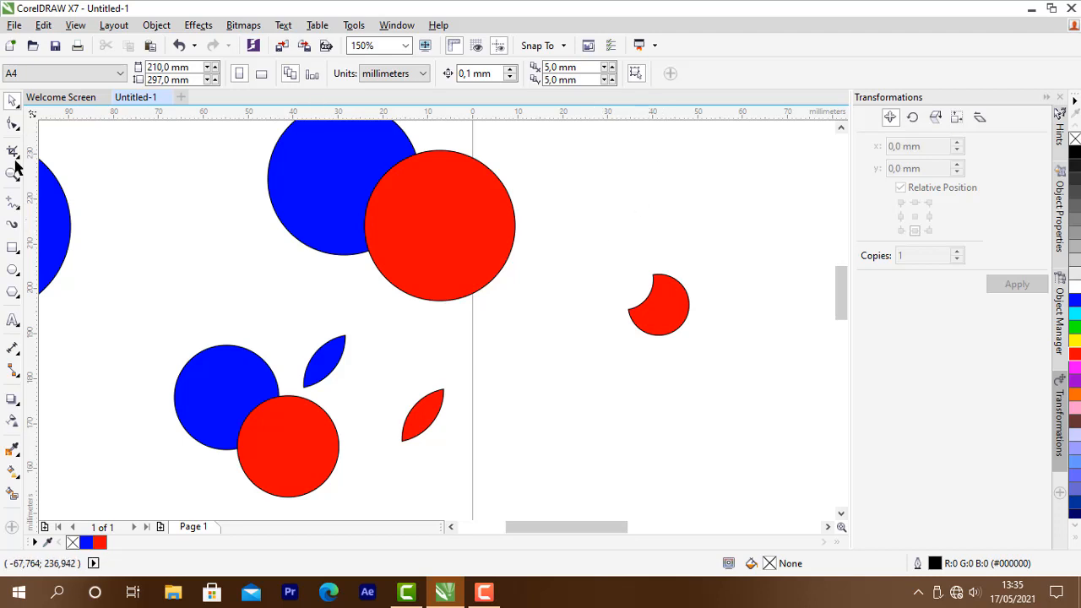
Step: Draw two separate circles side by side below the cut red shape, about 12.9 mm and 12.2 mm in diameter
{"action": "left_click", "coordinate": [12, 271]}
{"action": "left_click_drag", "start_coordinate": [535, 368], "coordinate": [586, 414]}
{"action": "left_click", "coordinate": [13, 100]}
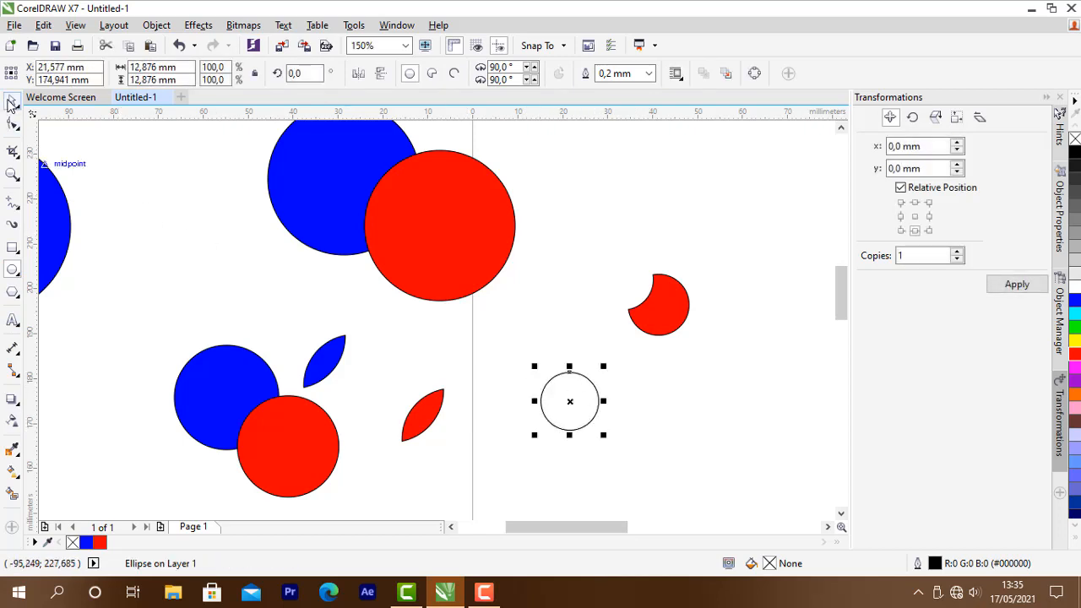
{"action": "left_click", "coordinate": [12, 271]}
{"action": "left_click_drag", "start_coordinate": [624, 383], "coordinate": [696, 454]}
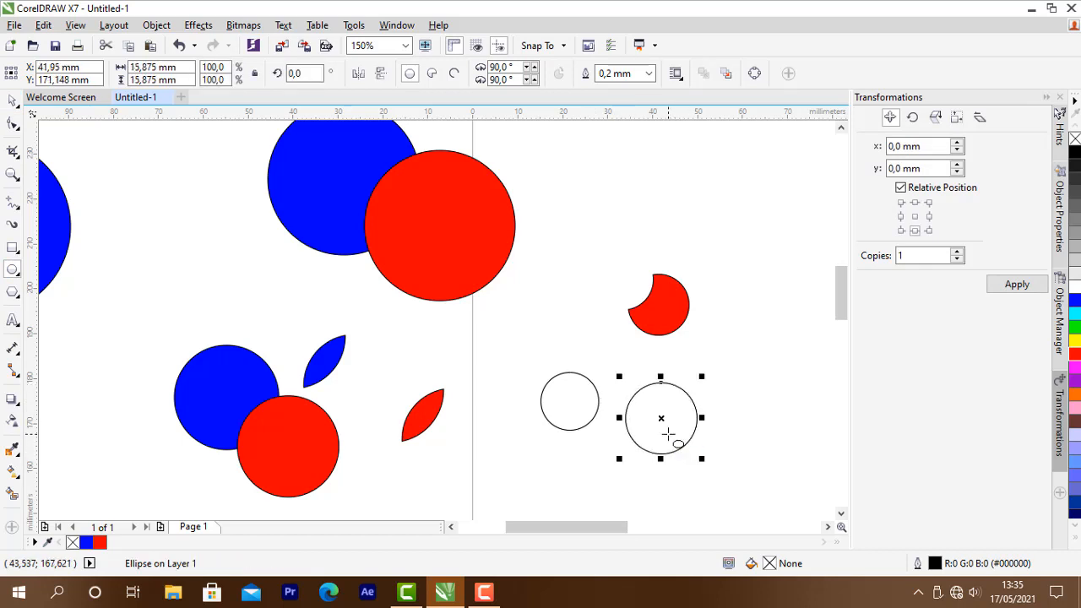
{"action": "mouse_move", "coordinate": [701, 377]}
{"action": "left_mouse_down"}
{"action": "mouse_move", "coordinate": [692, 385]}
{"action": "mouse_move", "coordinate": [702, 381]}
{"action": "left_mouse_up"}
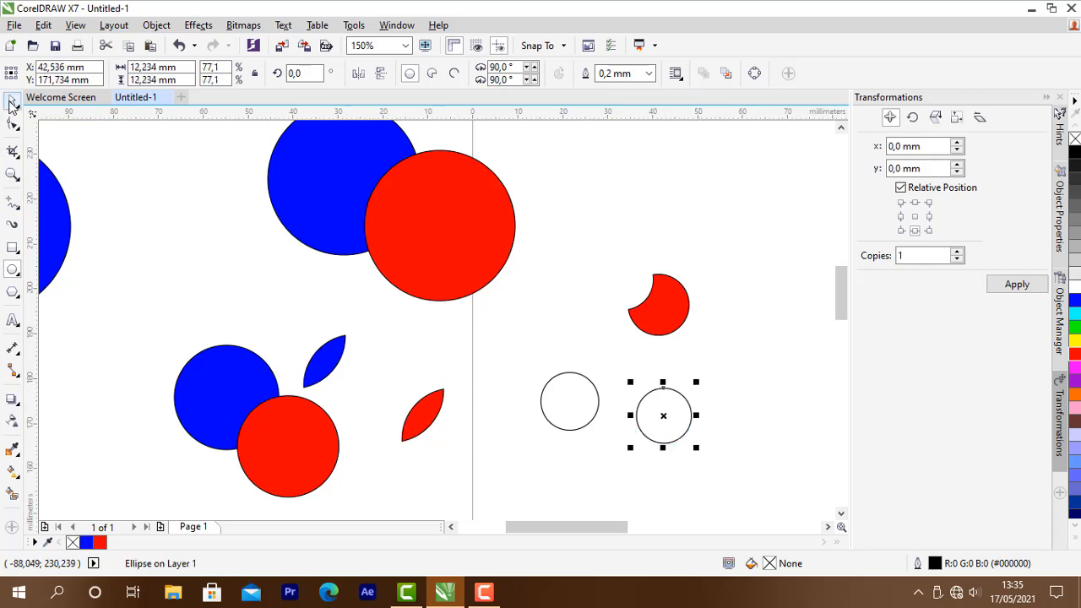
Step: Fill the 12.9 mm circle blue and the 12.2 mm circle red, and move the red one over the blue circle's lower-right edge
{"action": "left_click", "coordinate": [12, 103]}
{"action": "left_click", "coordinate": [588, 400]}
{"action": "left_click", "coordinate": [1074, 301]}
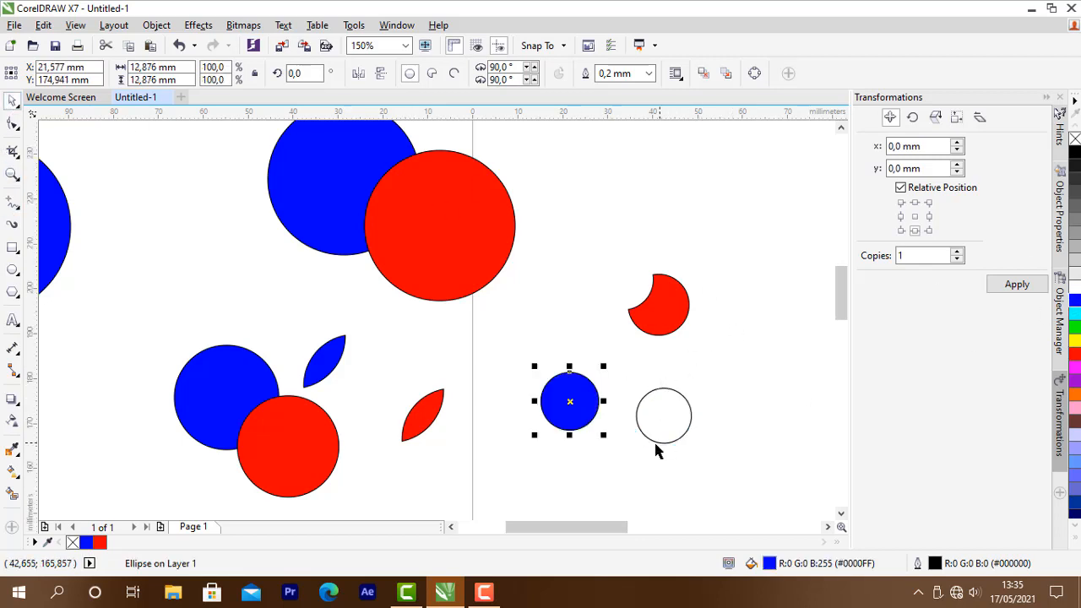
{"action": "left_click", "coordinate": [679, 434]}
{"action": "left_click", "coordinate": [1074, 352]}
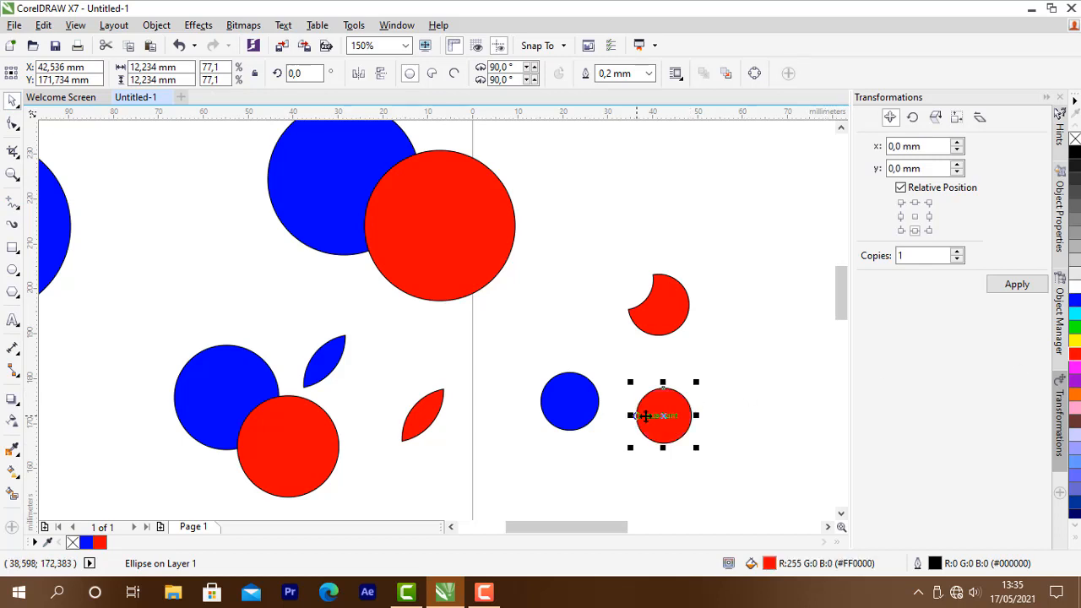
{"action": "left_click_drag", "start_coordinate": [645, 415], "coordinate": [598, 419]}
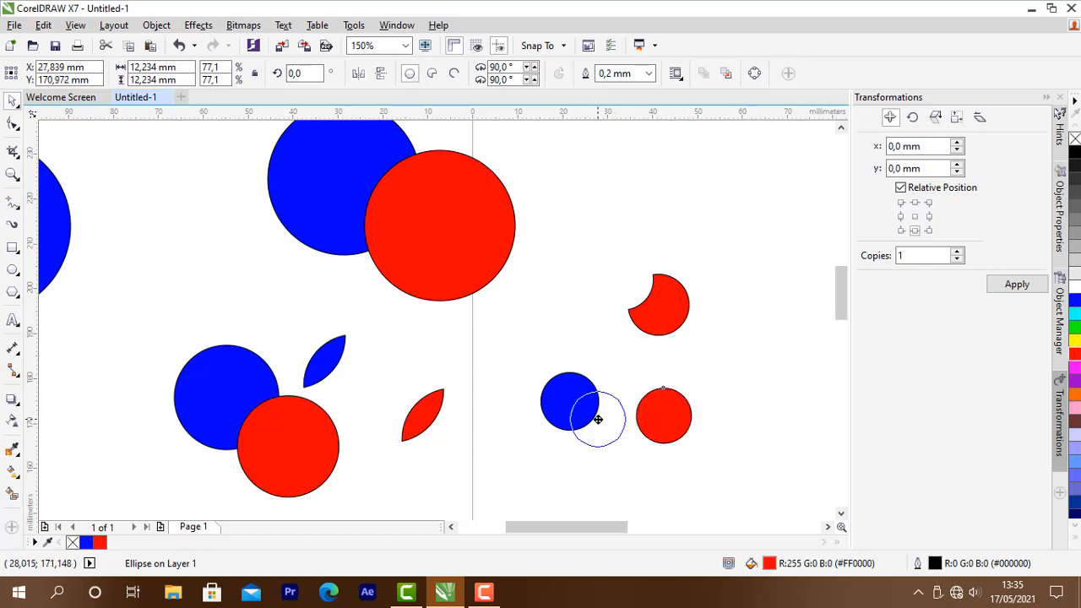
{"action": "left_click_drag", "start_coordinate": [598, 420], "coordinate": [598, 419]}
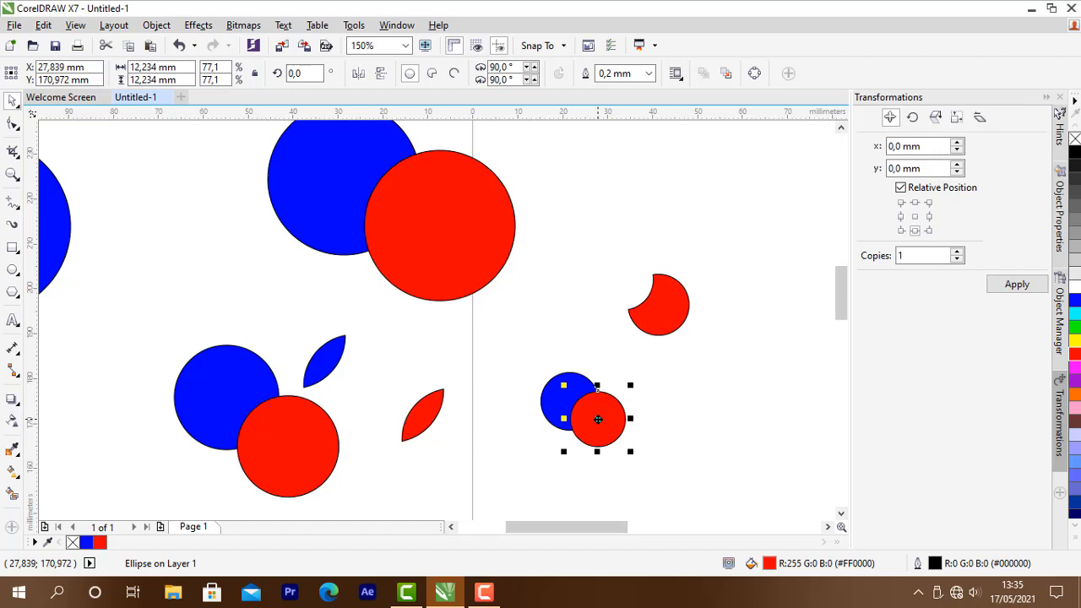
Step: Select the new red and blue circles in turn to point out their stacking, and apply Back Minus Front to both
{"action": "left_click", "coordinate": [608, 363]}
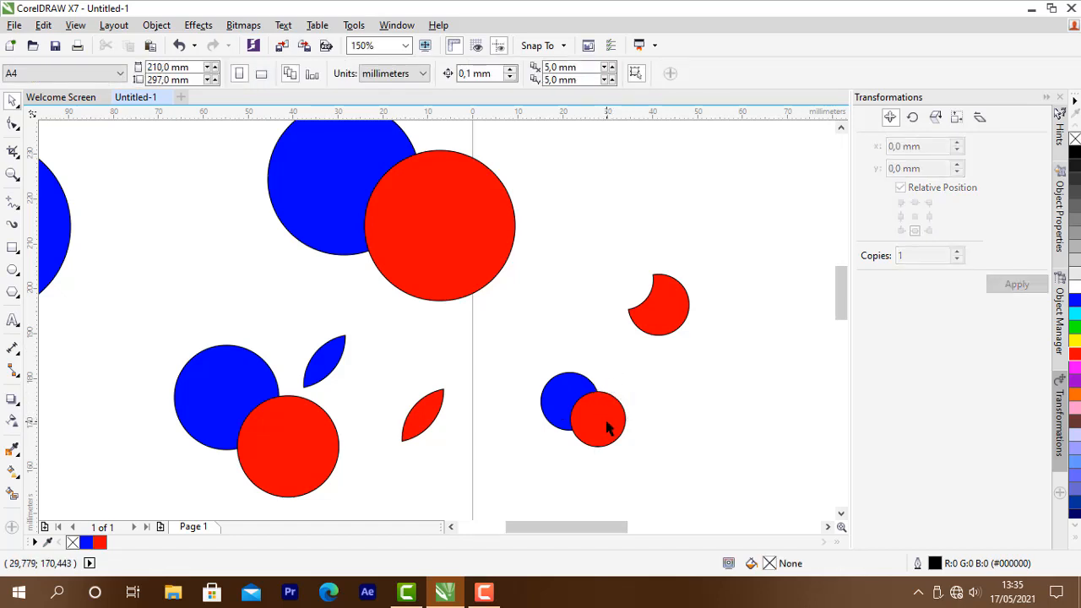
{"action": "left_click", "coordinate": [607, 428]}
{"action": "left_click", "coordinate": [560, 389]}
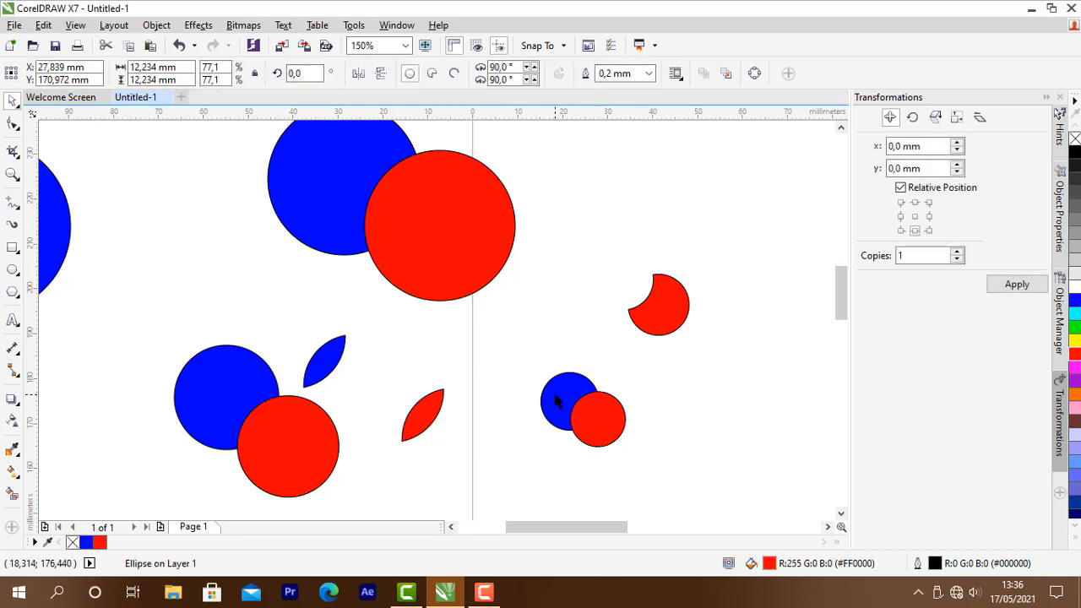
{"action": "left_click_drag", "start_coordinate": [520, 338], "coordinate": [651, 447]}
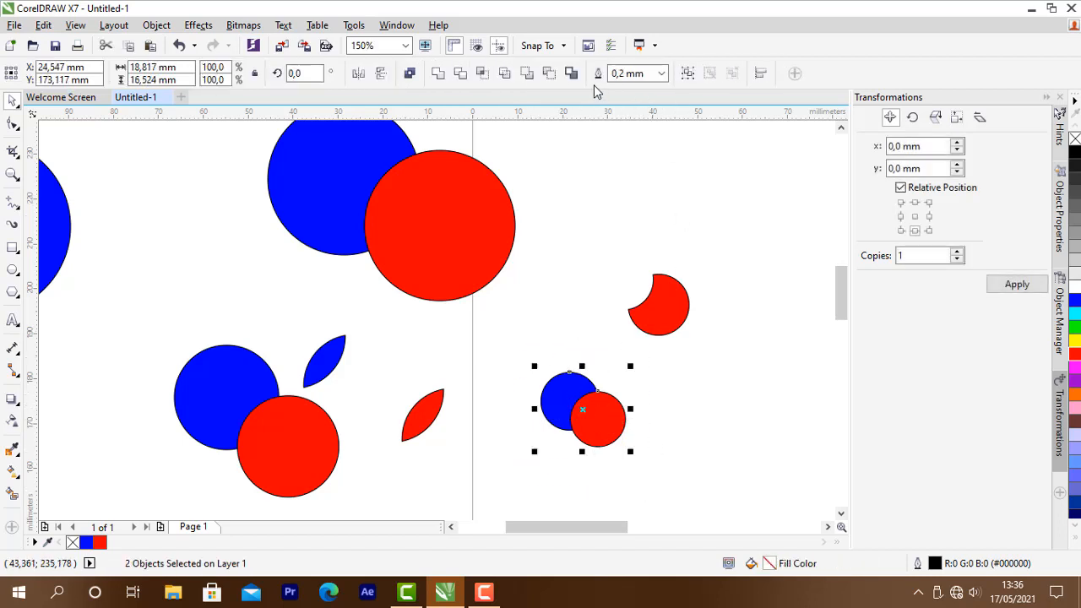
{"action": "left_click", "coordinate": [548, 74]}
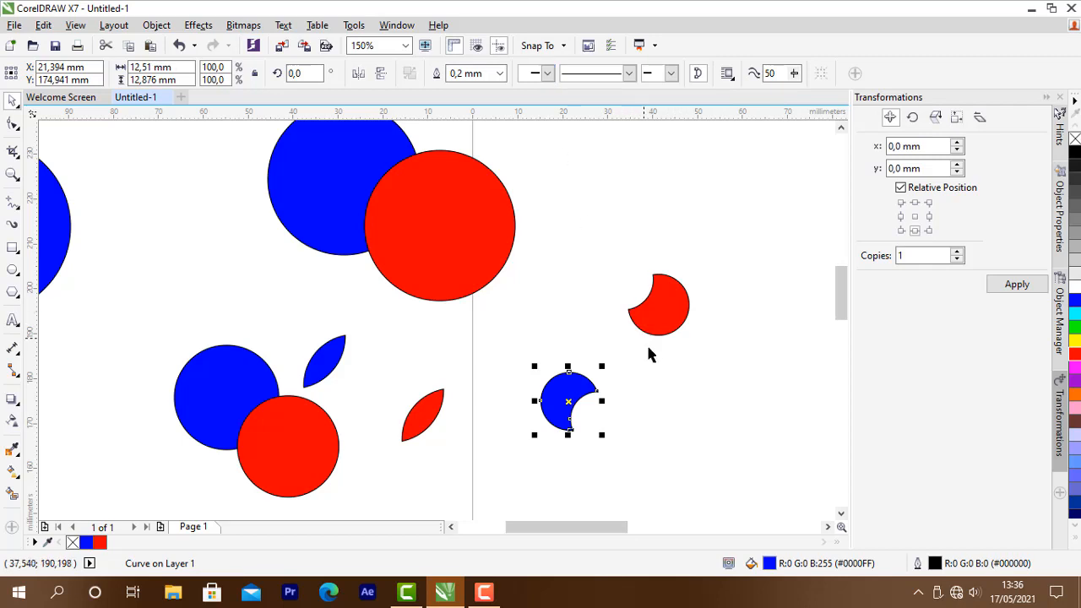
Step: Undo the Back Minus Front operation, reselect both circles and cut the red one out of the blue one again with Back Minus Front
{"action": "left_click", "coordinate": [672, 384]}
{"action": "key", "text": "ctrl+z"}
{"action": "left_click", "coordinate": [691, 378]}
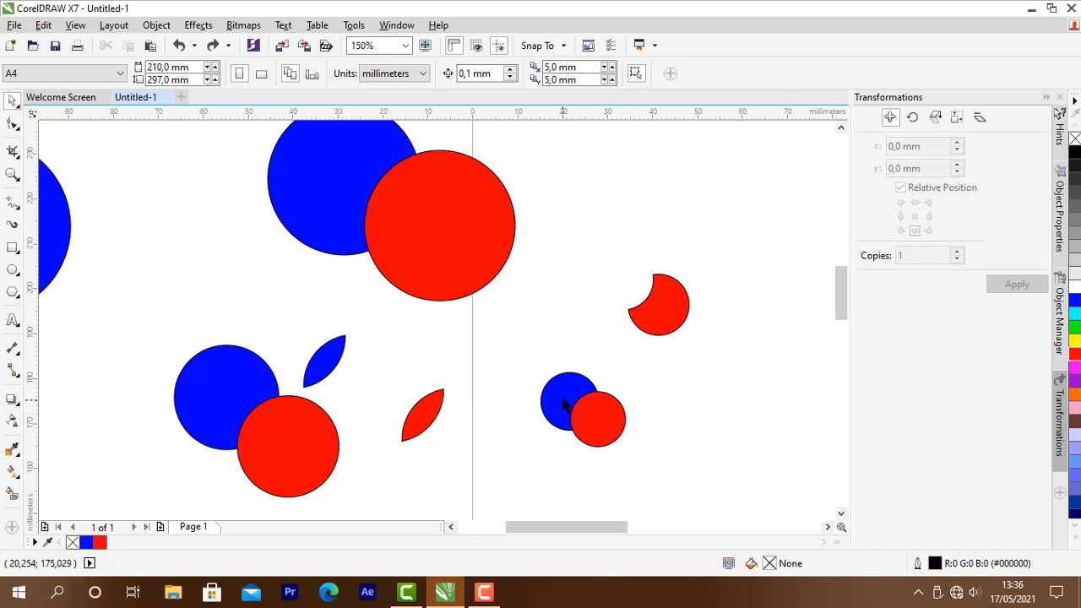
{"action": "left_click", "coordinate": [564, 405]}
{"action": "left_click_drag", "start_coordinate": [524, 360], "coordinate": [644, 445]}
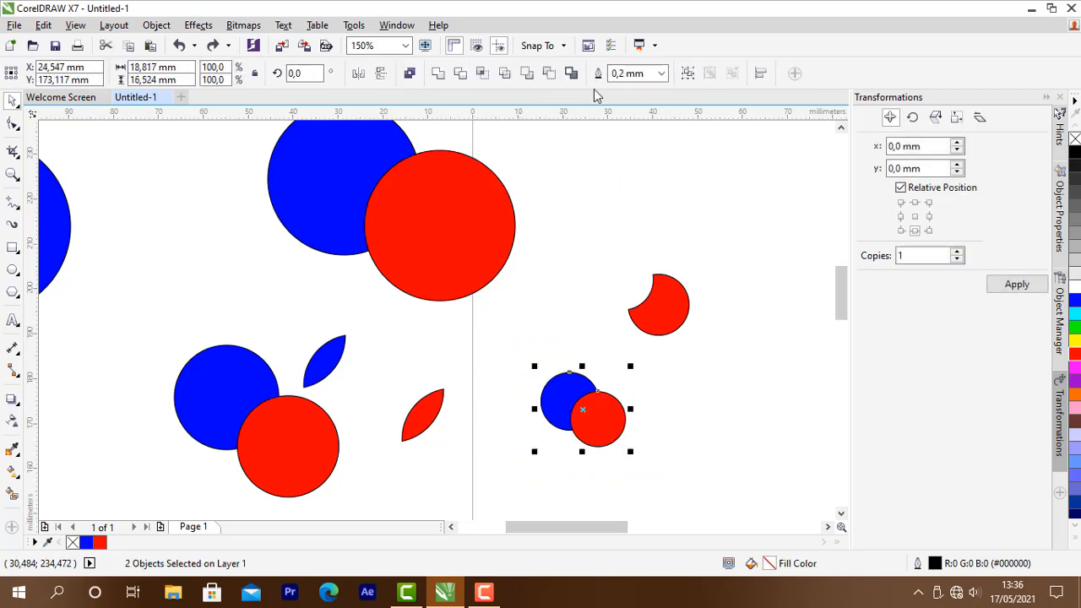
{"action": "left_click", "coordinate": [549, 75]}
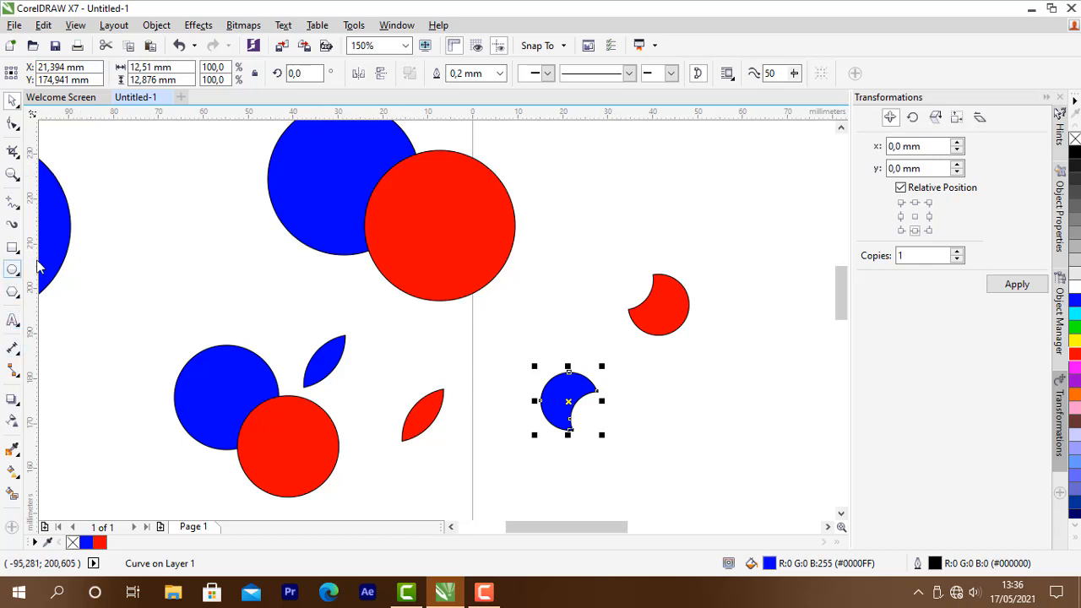
Step: Draw two more circles to the right of the cut blue shape, about 9.9 mm and 9.5 mm in diameter
{"action": "left_click", "coordinate": [12, 269]}
{"action": "left_click_drag", "start_coordinate": [664, 381], "coordinate": [710, 424]}
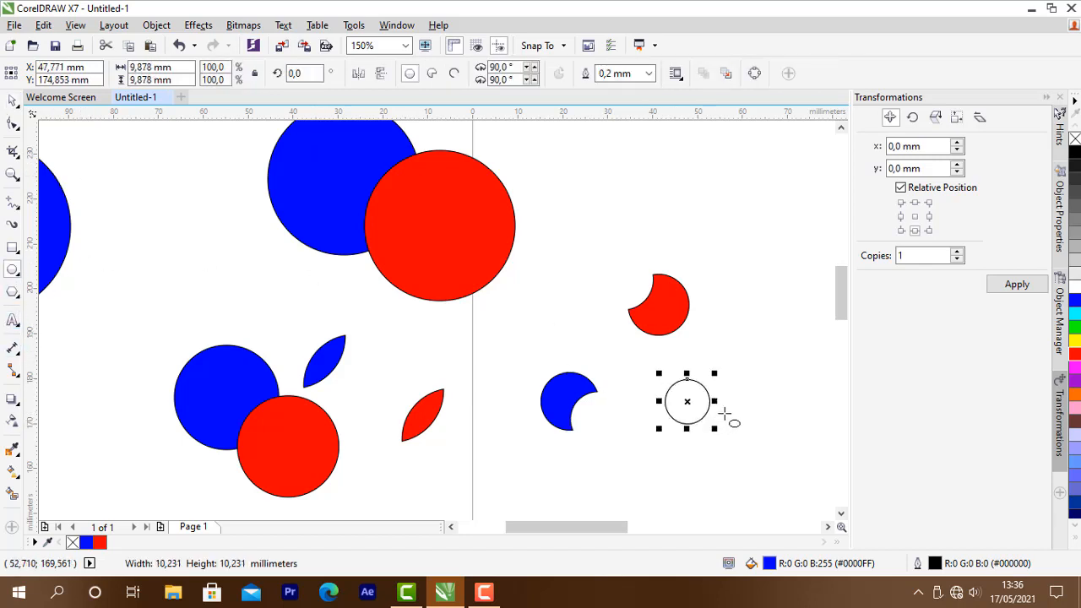
{"action": "left_click_drag", "start_coordinate": [727, 388], "coordinate": [762, 436]}
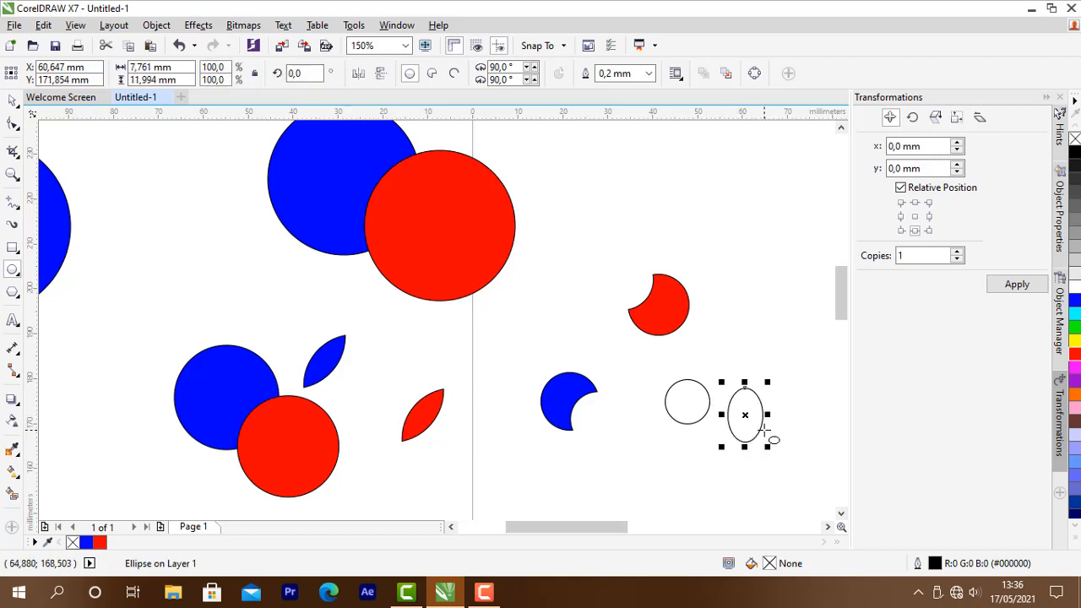
{"action": "key", "text": "ctrl+z"}
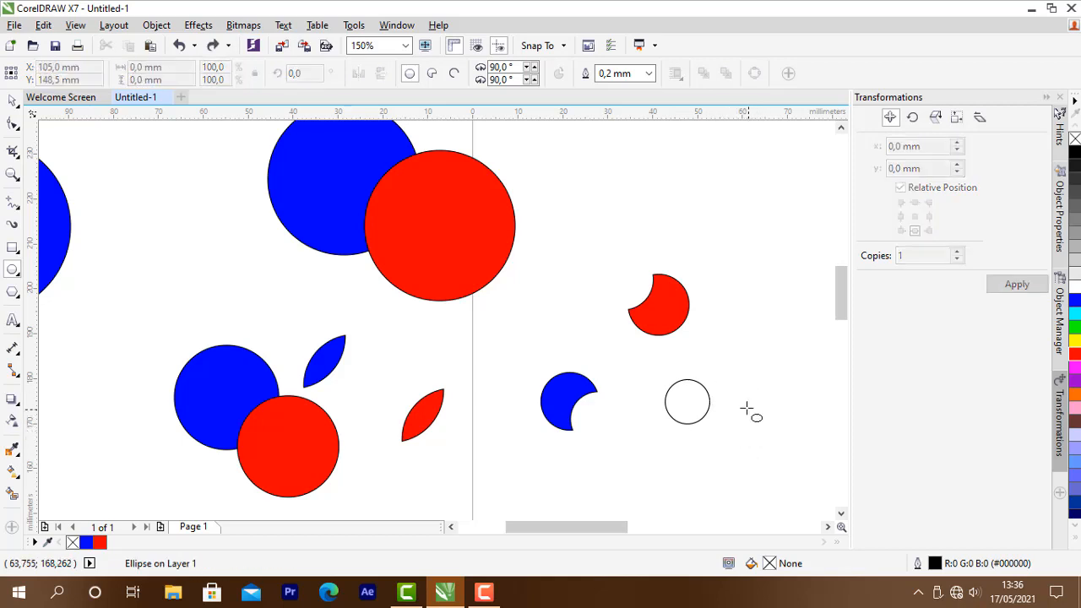
{"action": "left_click_drag", "start_coordinate": [725, 388], "coordinate": [769, 437]}
{"action": "key", "text": "ctrl+z"}
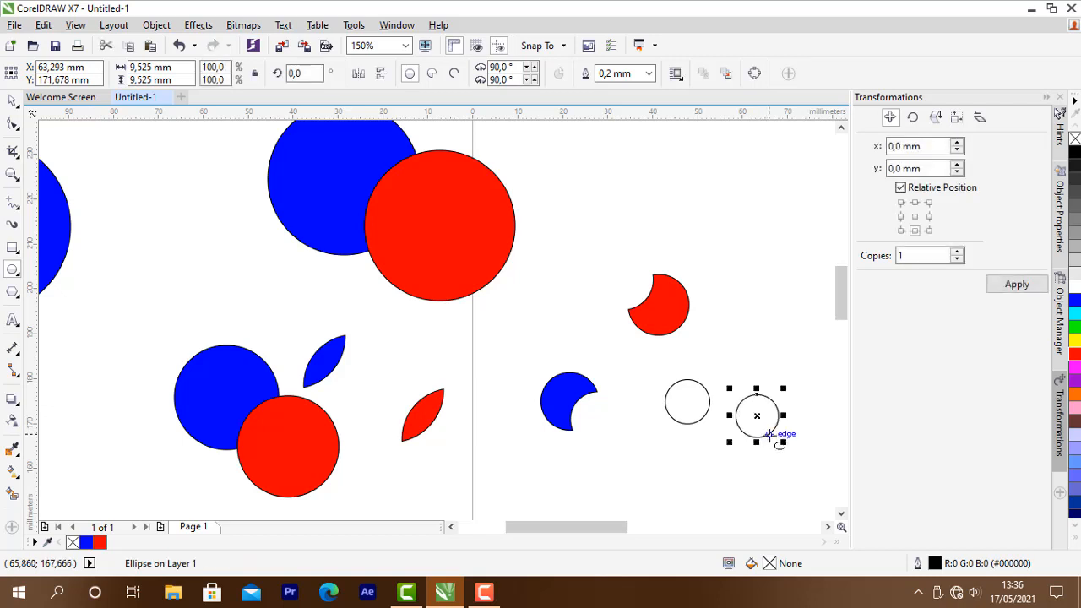
Step: Fill the 9.9 mm circle blue and the 9.5 mm circle red, and move the red one over the blue circle's lower-right edge
{"action": "left_click", "coordinate": [12, 101]}
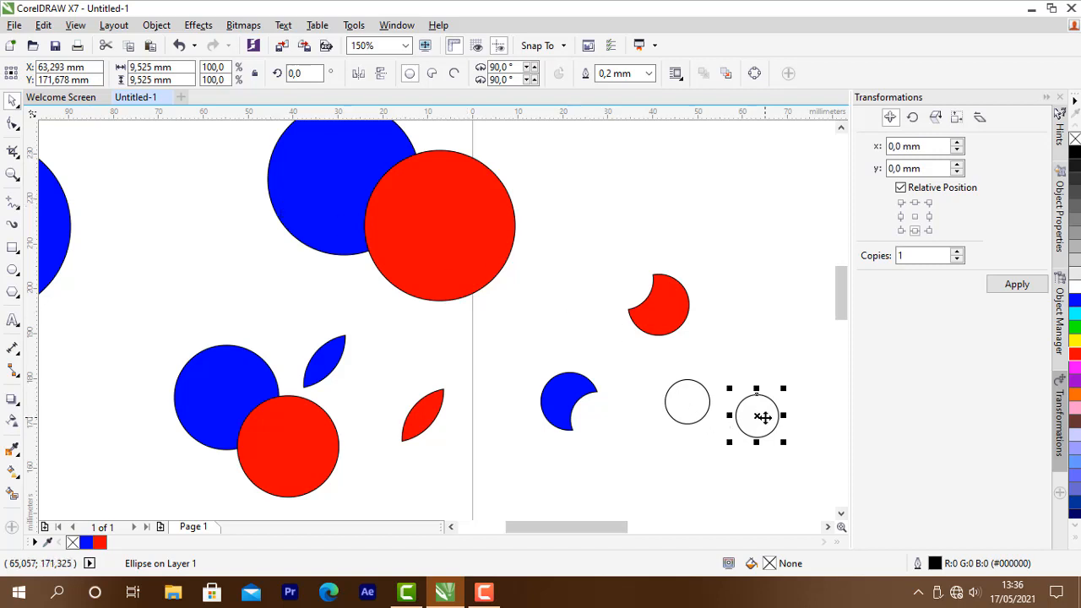
{"action": "left_click", "coordinate": [701, 415]}
{"action": "left_click", "coordinate": [1075, 300]}
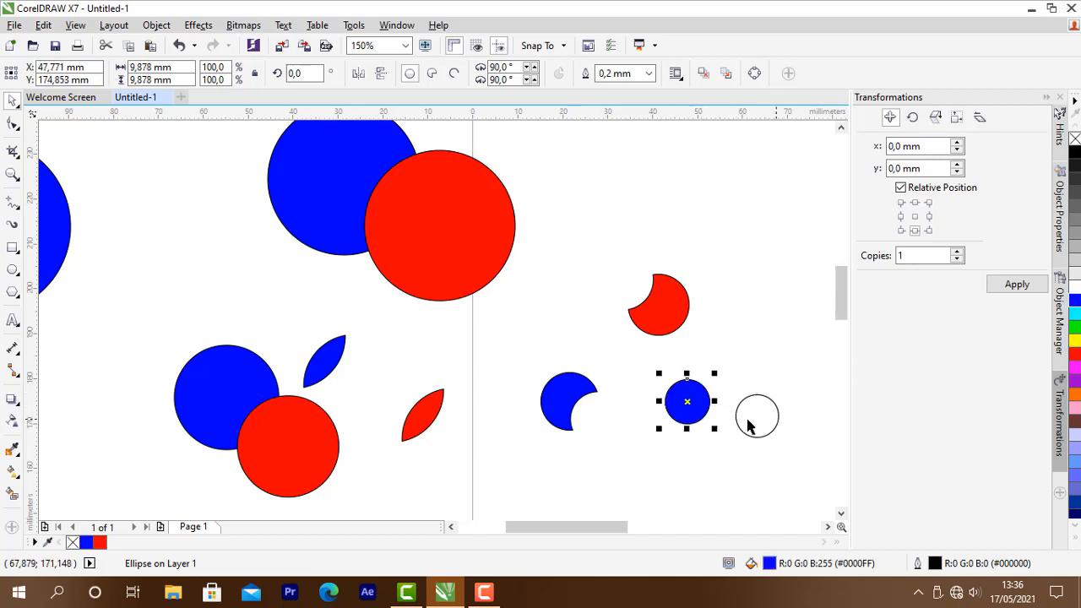
{"action": "left_click", "coordinate": [755, 422]}
{"action": "left_click", "coordinate": [1075, 341]}
{"action": "left_click", "coordinate": [1075, 354]}
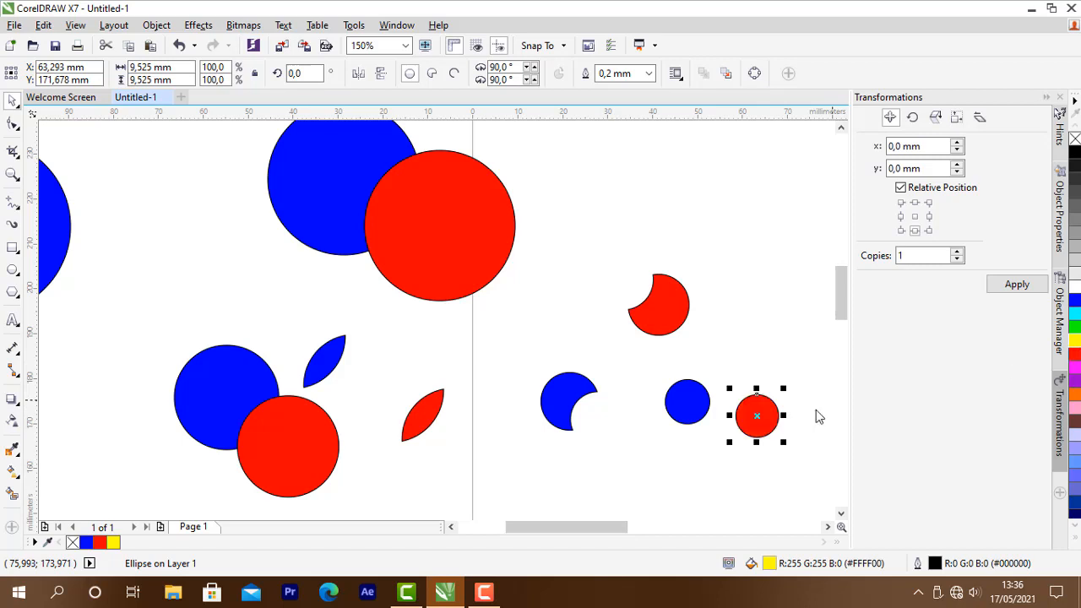
{"action": "left_click_drag", "start_coordinate": [753, 417], "coordinate": [704, 420]}
Step: Create a boundary around the two overlapping circles, and move the blue circle and the combined outline apart to show it
{"action": "left_click_drag", "start_coordinate": [646, 377], "coordinate": [759, 475]}
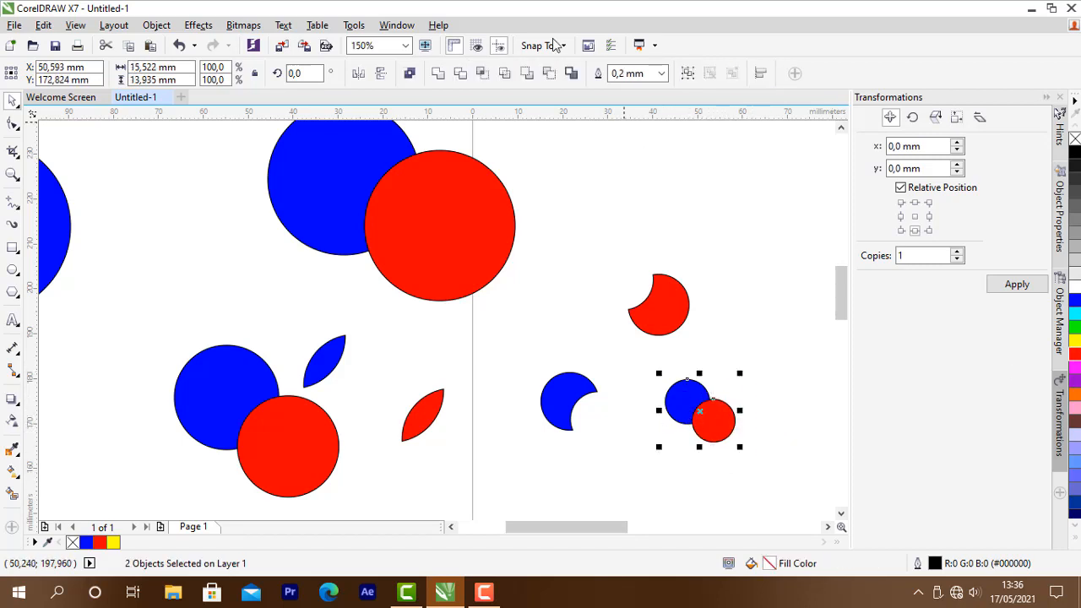
{"action": "left_click", "coordinate": [571, 74]}
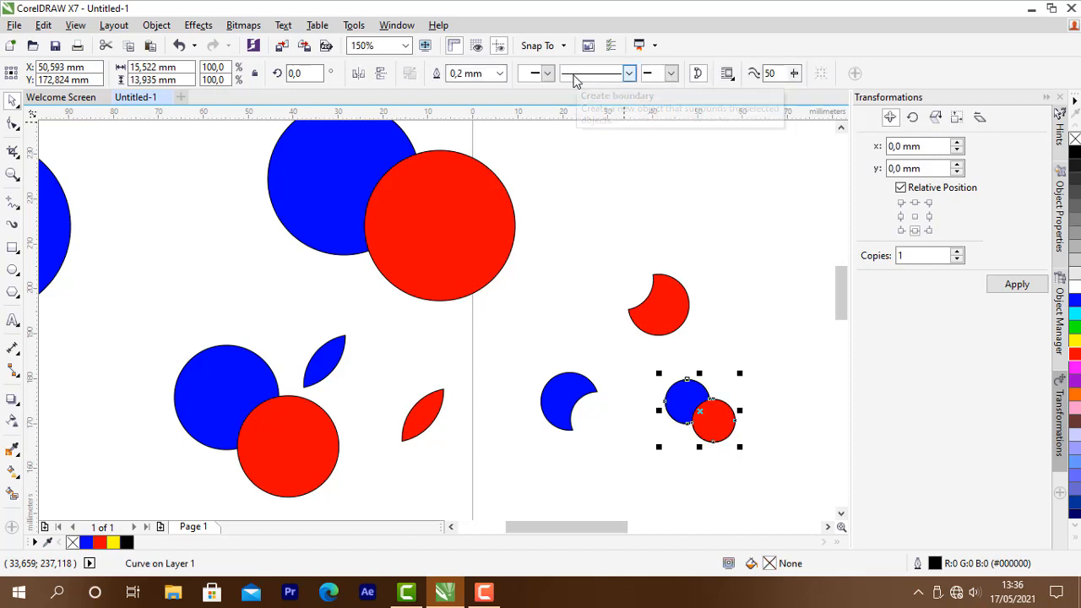
{"action": "left_click_drag", "start_coordinate": [707, 406], "coordinate": [775, 331]}
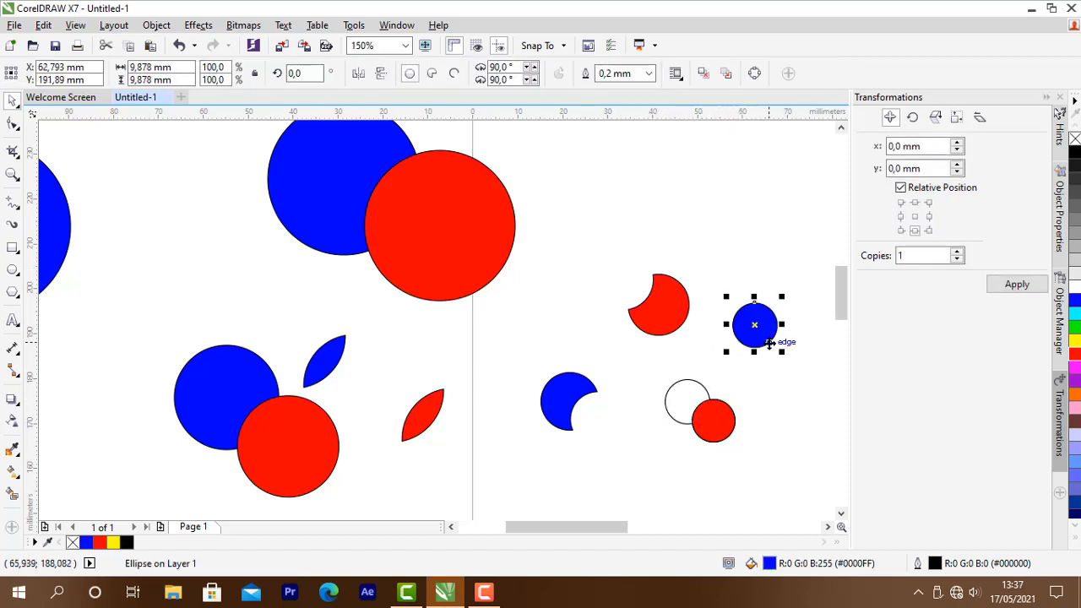
{"action": "left_click", "coordinate": [728, 424]}
{"action": "left_click_drag", "start_coordinate": [727, 424], "coordinate": [785, 388]}
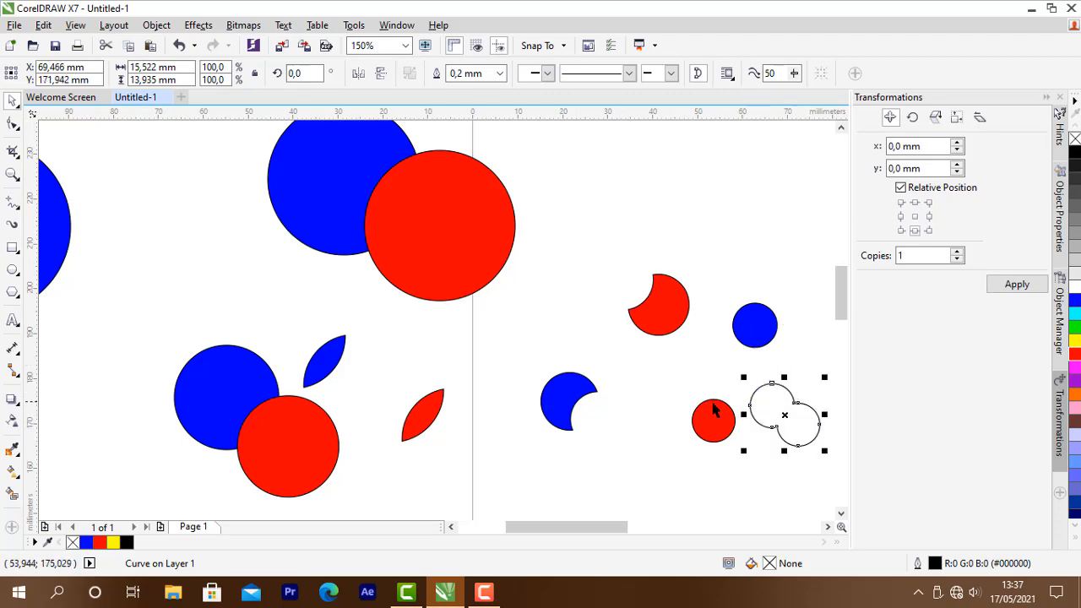
{"action": "left_click", "coordinate": [796, 405]}
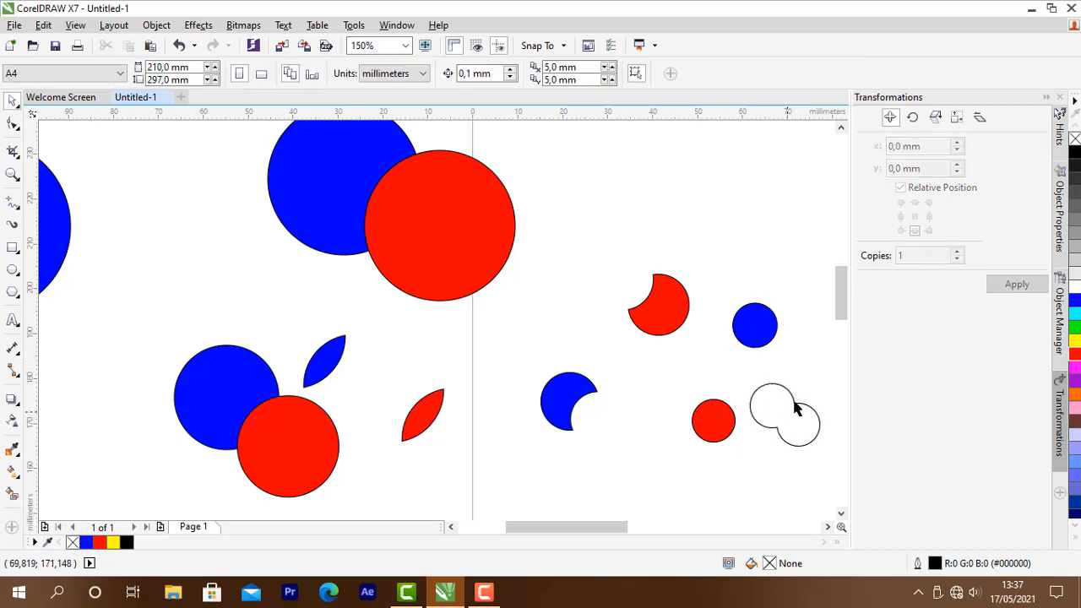
{"action": "left_click", "coordinate": [785, 405]}
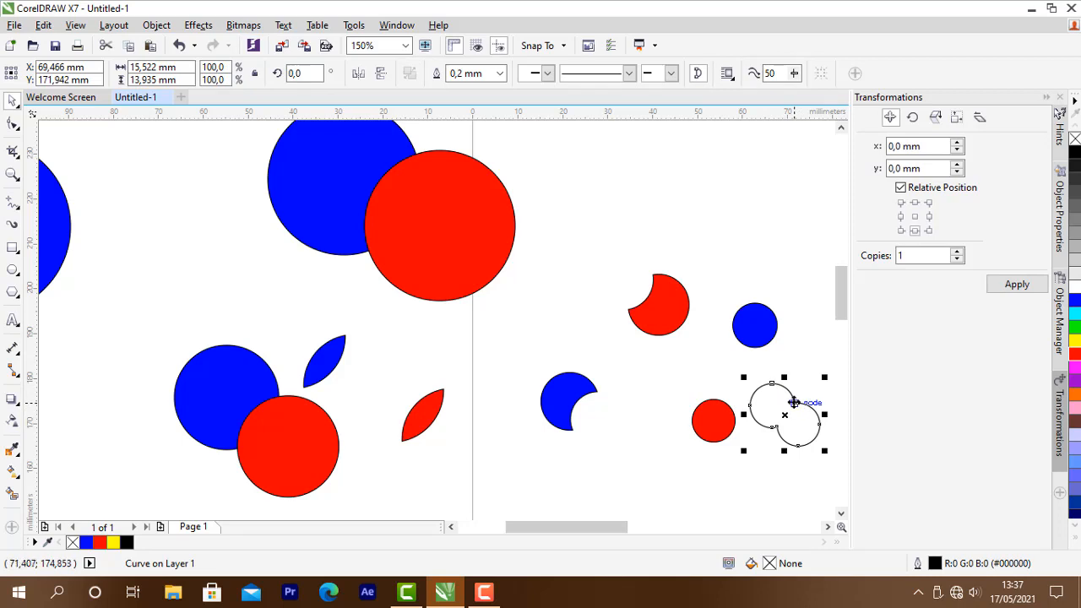
Step: Undo the moves of the blue circle and the outline, and remove the boundary curve around the two circles
{"action": "key", "text": "ctrl+z"}
{"action": "key", "text": "ctrl+z"}
{"action": "key", "text": "ctrl+z"}
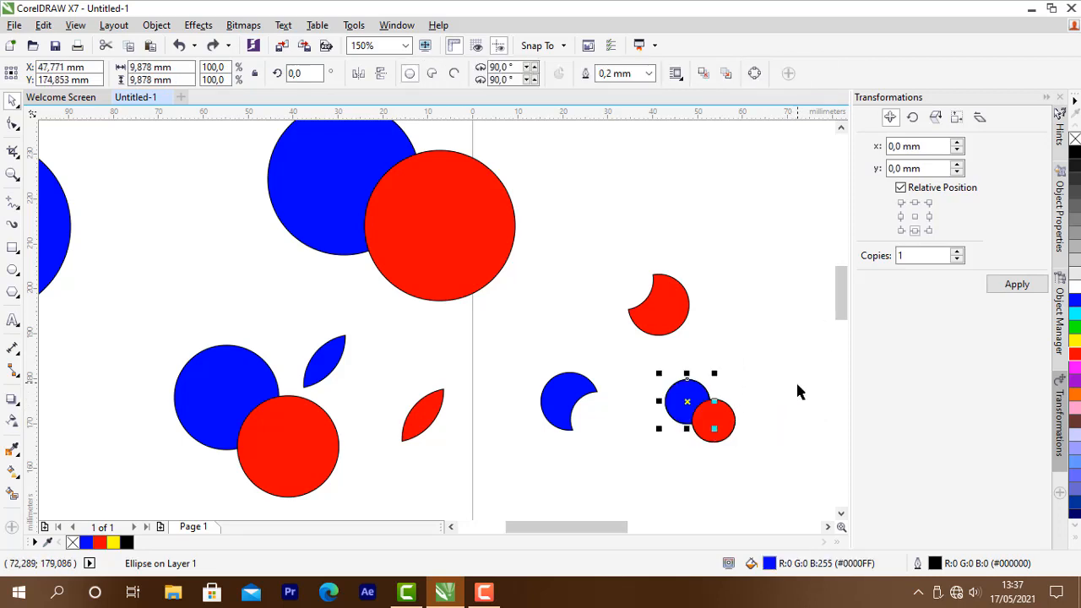
{"action": "left_click", "coordinate": [795, 391]}
{"action": "left_click", "coordinate": [741, 406]}
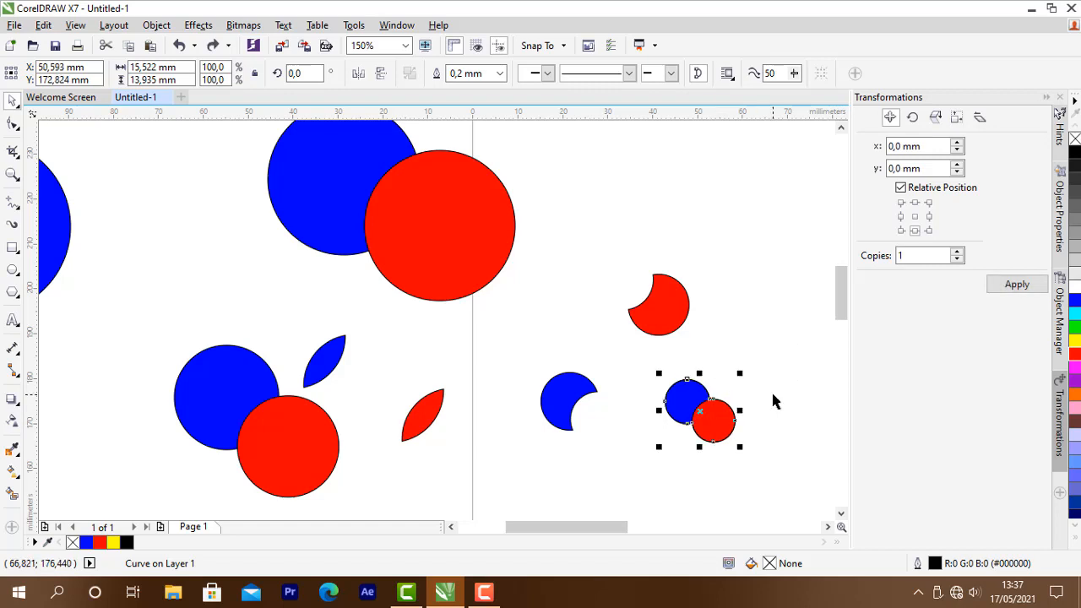
{"action": "key", "text": "ctrl+k"}
{"action": "key", "text": "Escape"}
Step: Move the small red circle away, shift the blue circle slightly up, and place the red one back over its lower-right edge
{"action": "left_click", "coordinate": [719, 426]}
{"action": "left_click_drag", "start_coordinate": [719, 426], "coordinate": [791, 381]}
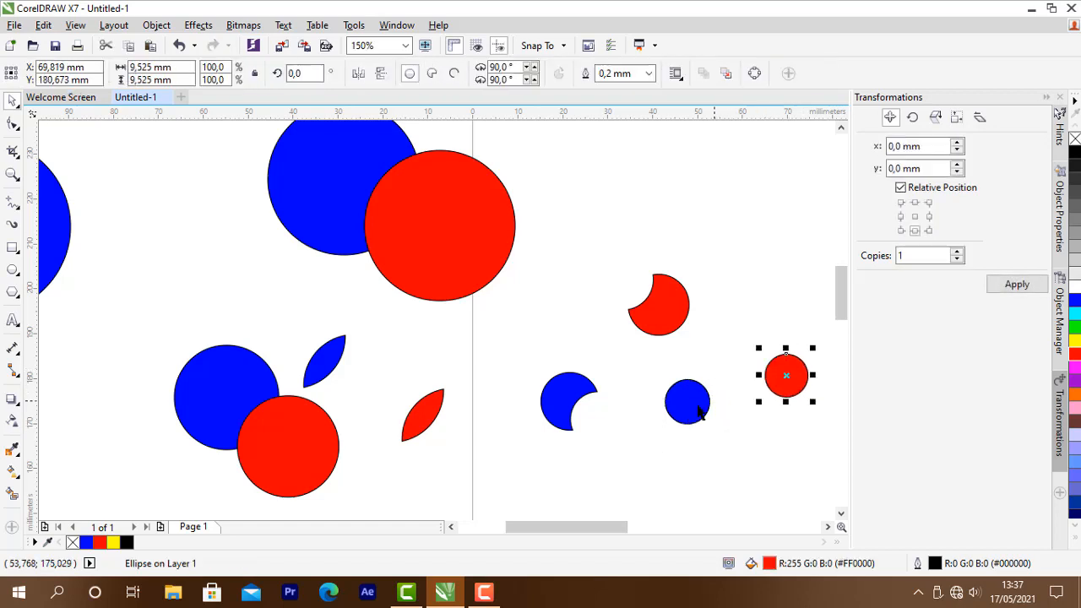
{"action": "mouse_move", "coordinate": [699, 411]}
{"action": "left_mouse_down"}
{"action": "mouse_move", "coordinate": [666, 417]}
{"action": "mouse_move", "coordinate": [693, 397]}
{"action": "left_mouse_up"}
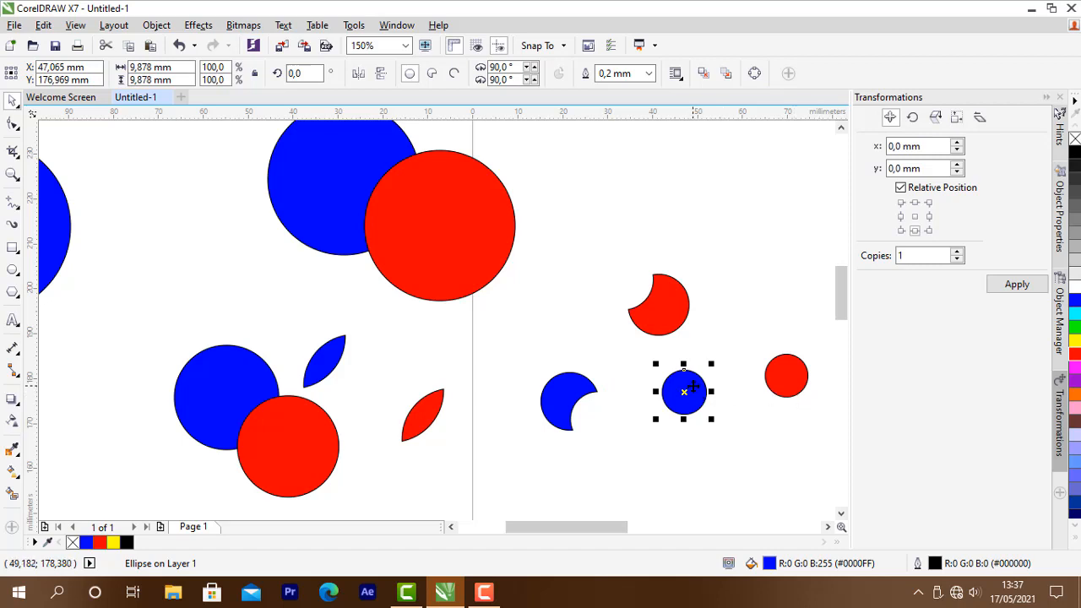
{"action": "left_click_drag", "start_coordinate": [783, 382], "coordinate": [699, 410]}
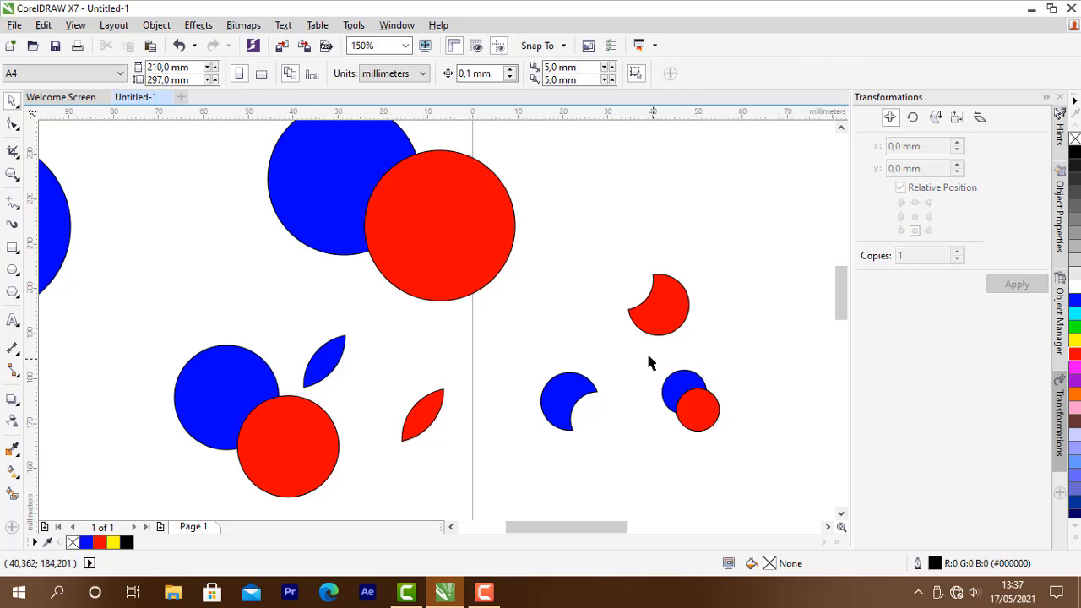
Step: Create a boundary around the two overlapping circles, and move the resulting outline and the red circle away from the blue circle
{"action": "left_click_drag", "start_coordinate": [647, 358], "coordinate": [756, 465]}
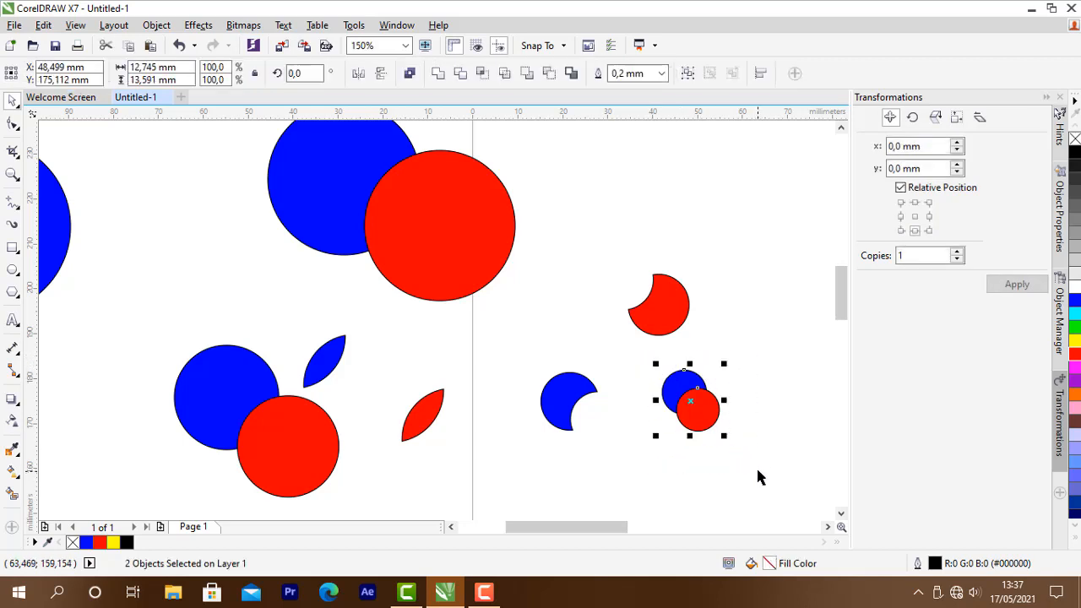
{"action": "left_click", "coordinate": [573, 73]}
{"action": "left_click", "coordinate": [787, 309]}
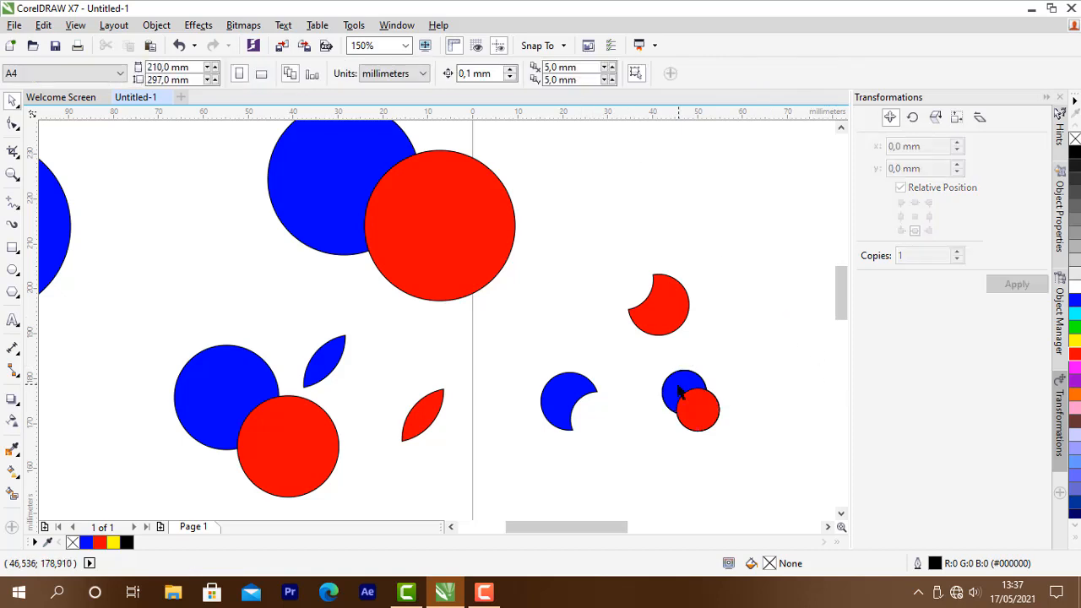
{"action": "left_click_drag", "start_coordinate": [679, 393], "coordinate": [723, 350]}
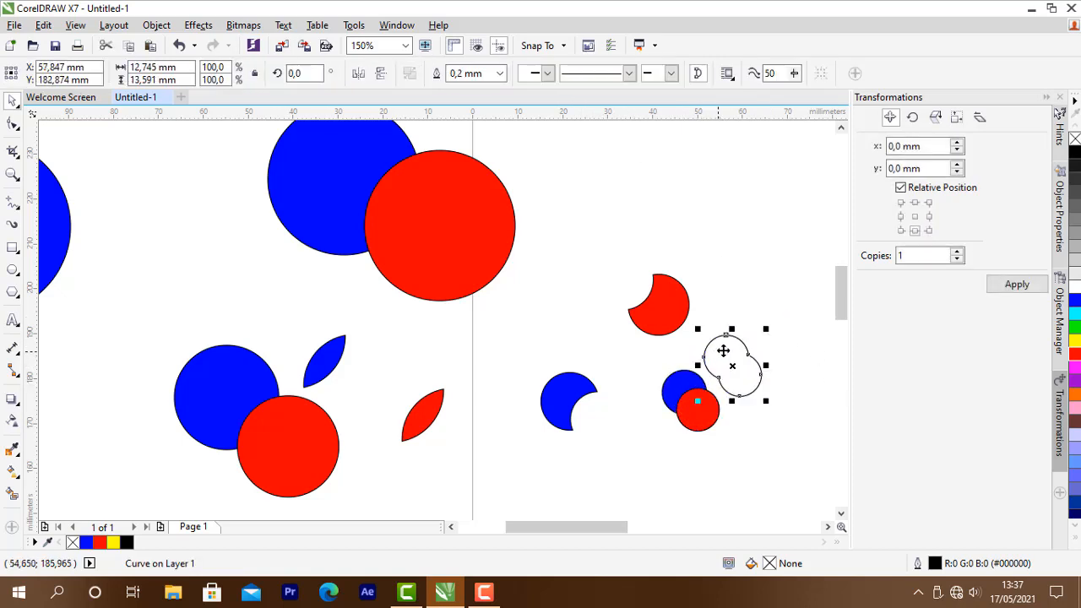
{"action": "key", "text": "Escape"}
{"action": "left_click_drag", "start_coordinate": [707, 408], "coordinate": [735, 437]}
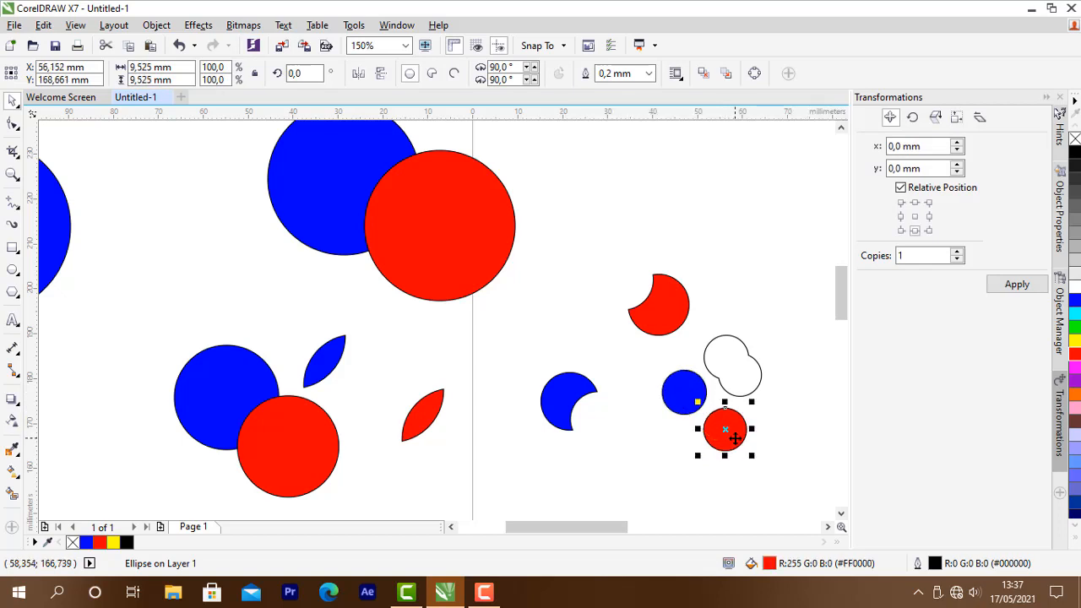